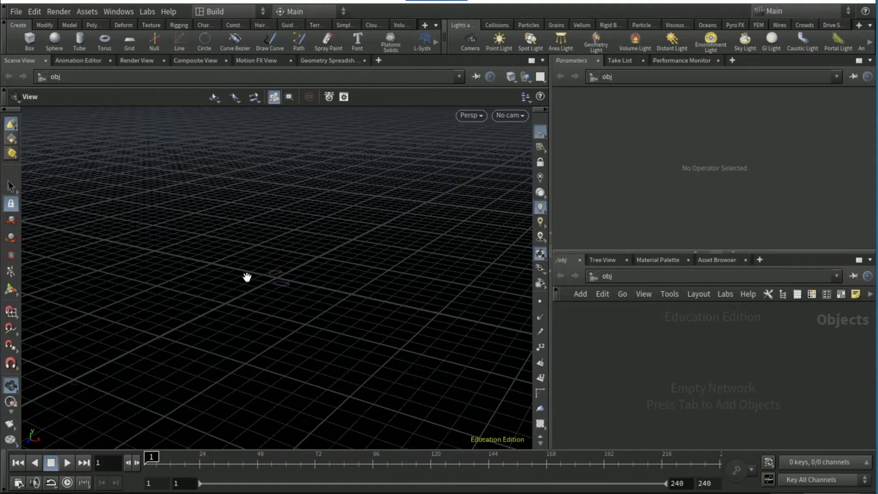
Create a tube object in the scene and open its geometry network.
key("Tab")
type("tube")
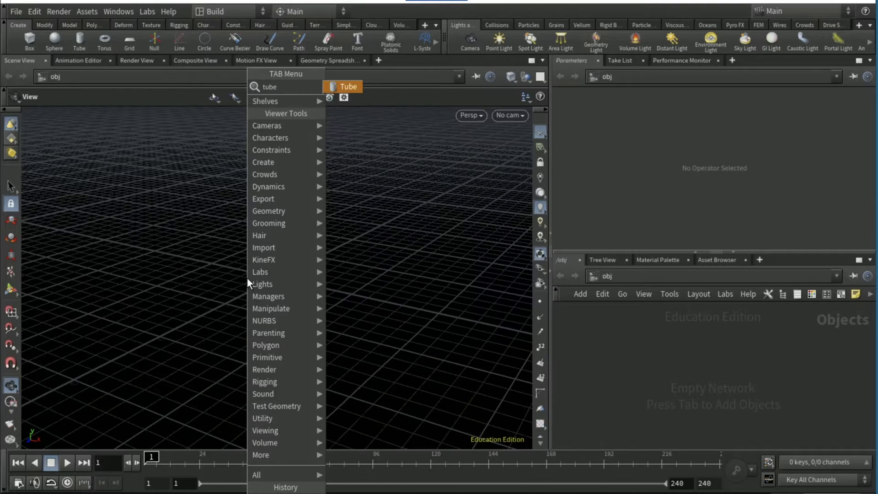
key("Return")
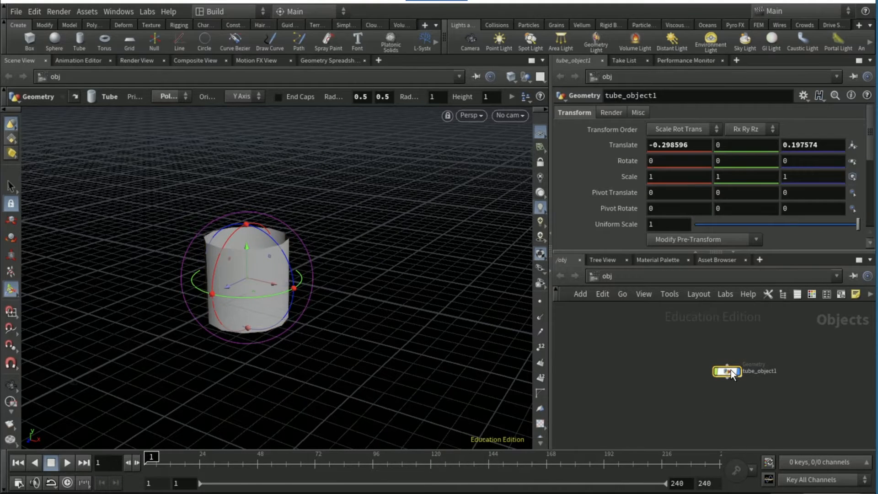
double_click(731, 370)
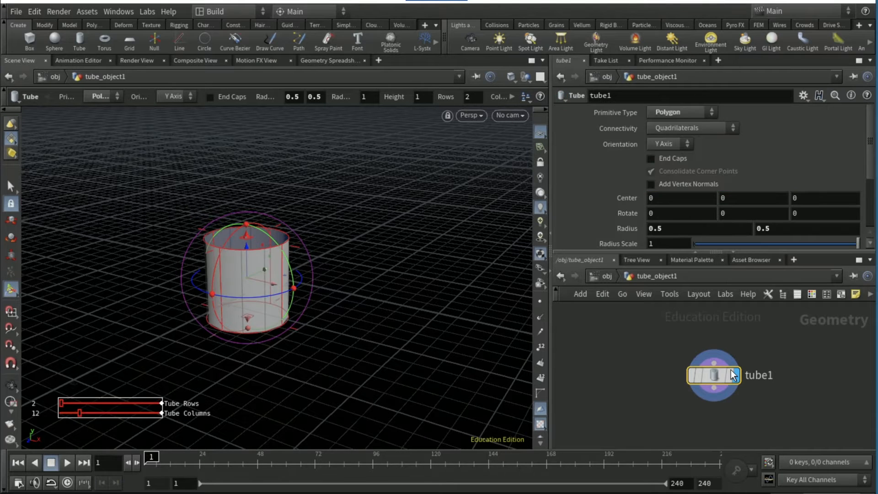
Set the tube's primitive type to Mesh and enable end caps and vertex normals.
left_click(680, 112)
left_click(679, 146)
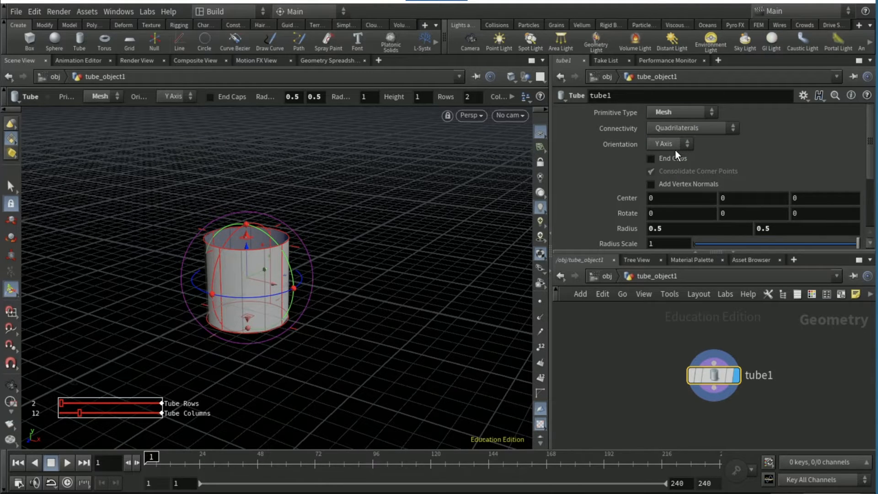
left_click(681, 157)
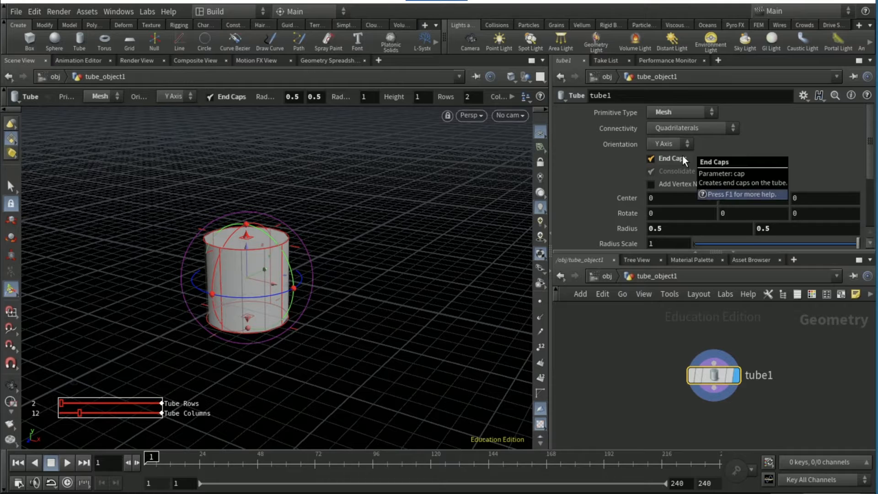
left_click(658, 183)
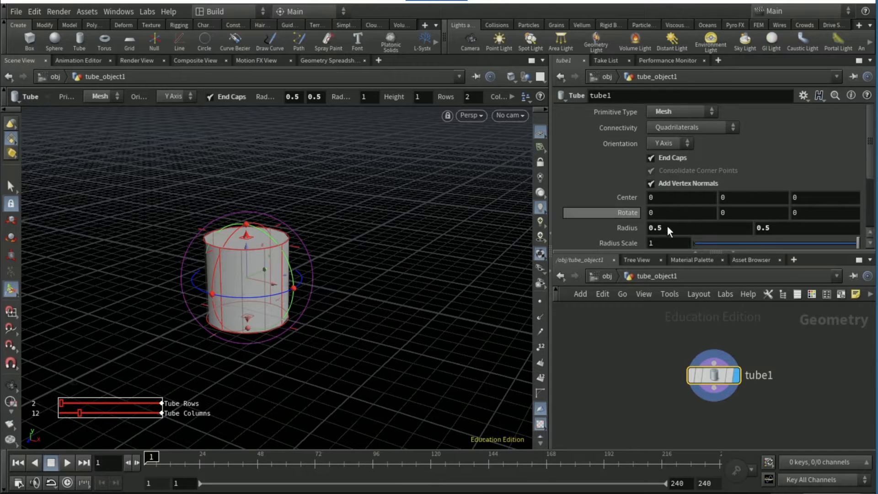
Set the tube's radius scale to 0.5 and both radius values to 1.
scroll(669, 233, "down", 1)
scroll(669, 233, "down", 1)
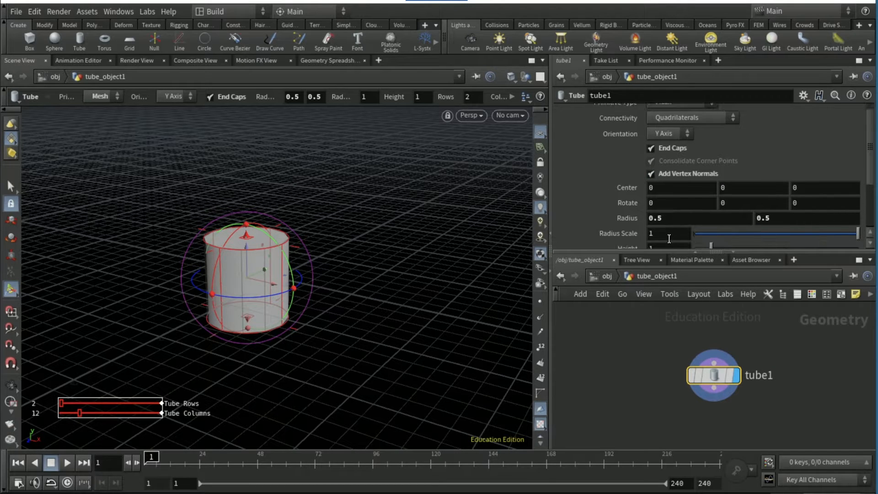
left_click(669, 238)
type("0.5")
left_click(670, 221)
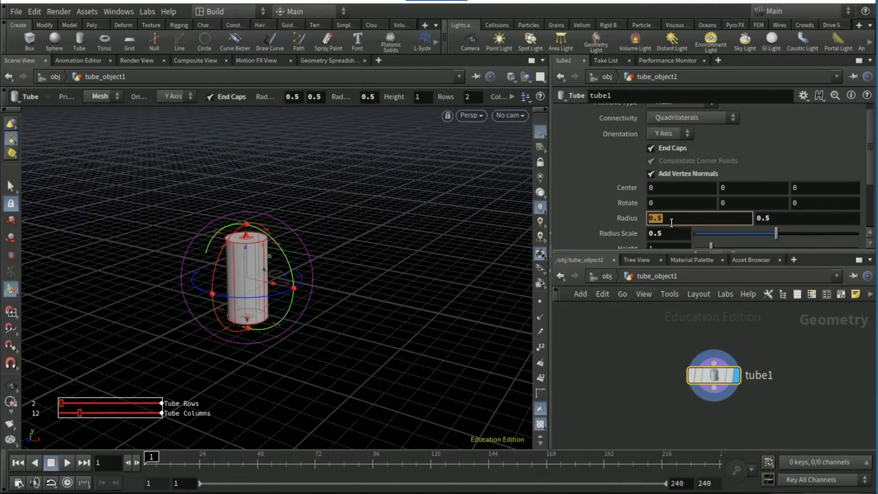
type("1")
key("Tab")
type("1")
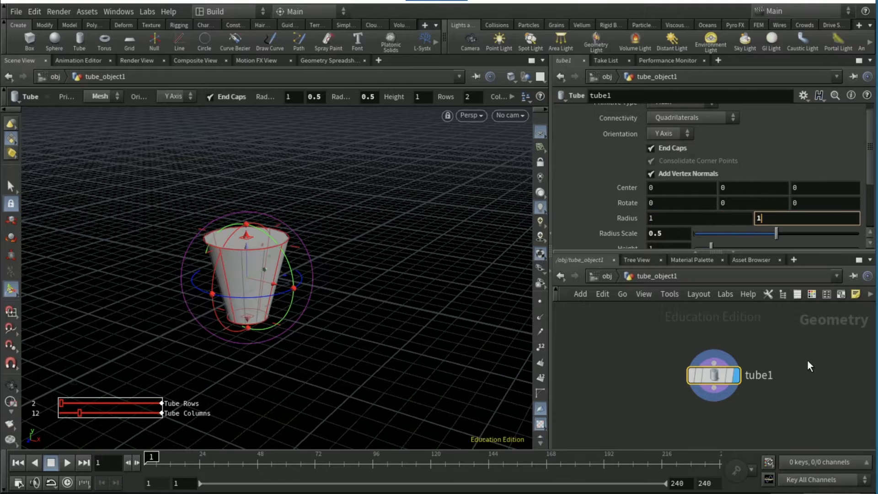
key("Return")
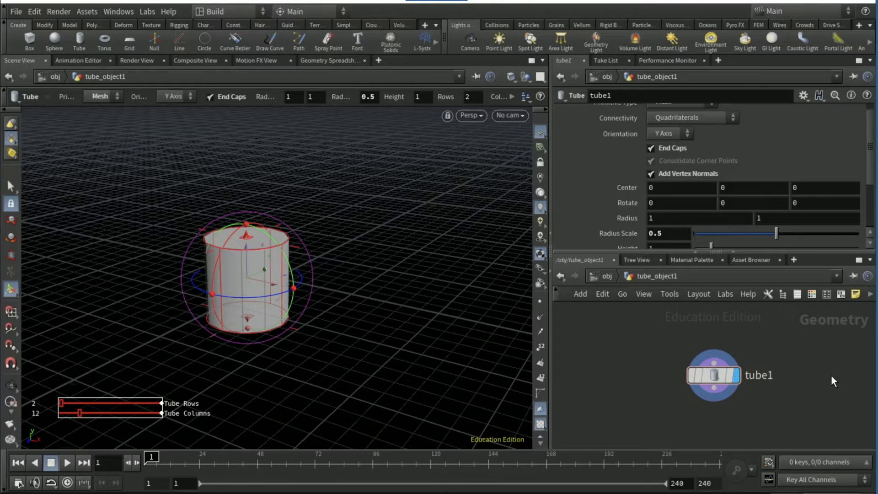
Set the tube's height to 2.
scroll(602, 209, "down", 1)
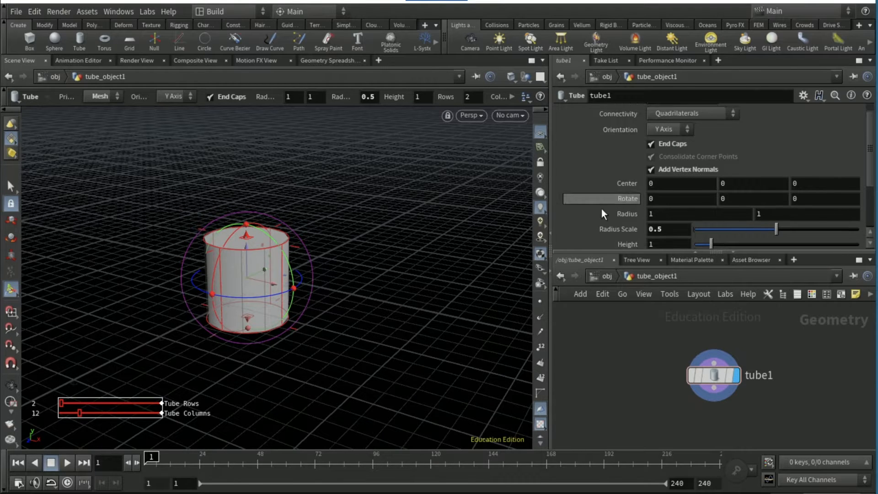
left_click_drag(666, 241, 655, 258)
type("2")
key("Return")
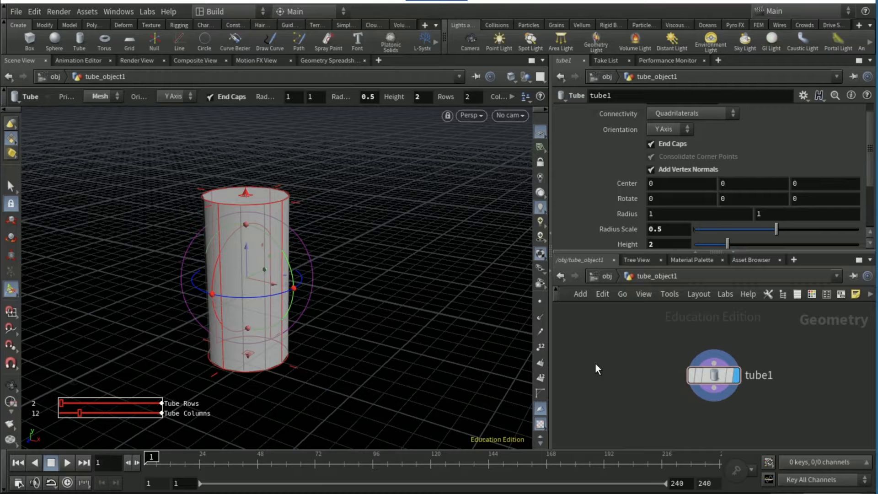
Link the tube's Y center to its height by relative reference, using the expression ch("height")/2.
right_click(634, 246)
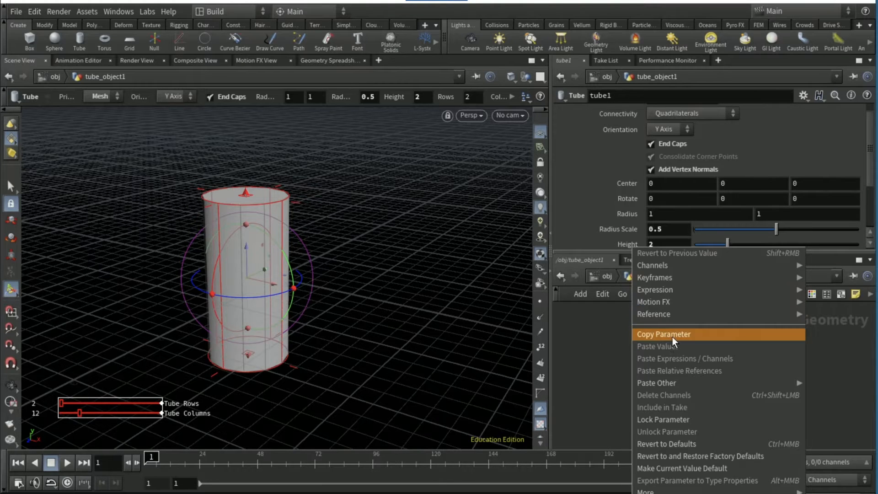
left_click(672, 336)
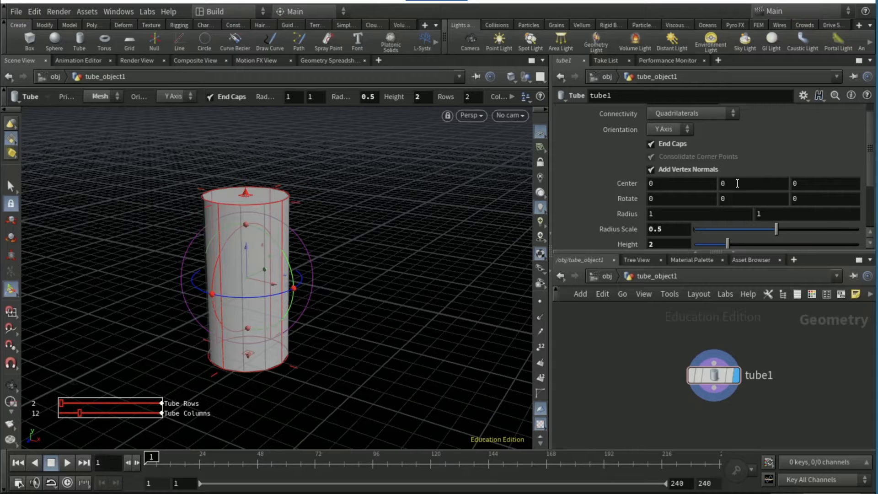
right_click(703, 184)
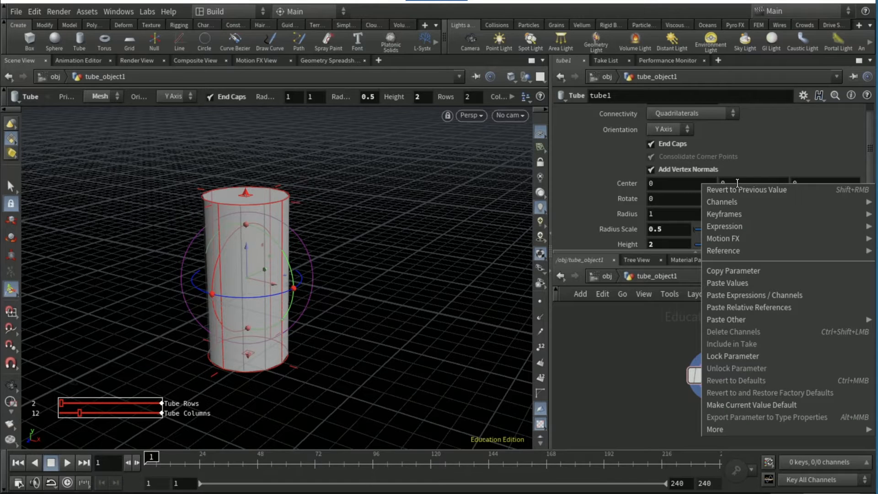
left_click(741, 309)
left_click(772, 182)
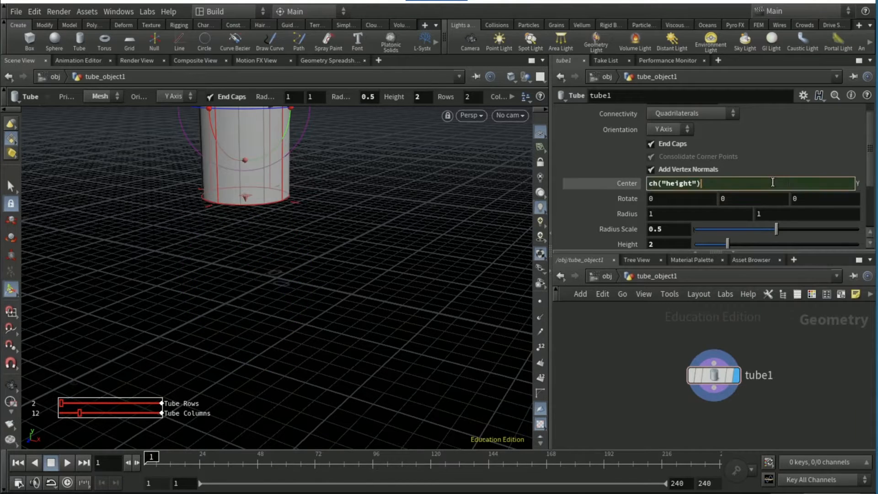
type("/2")
key("Return")
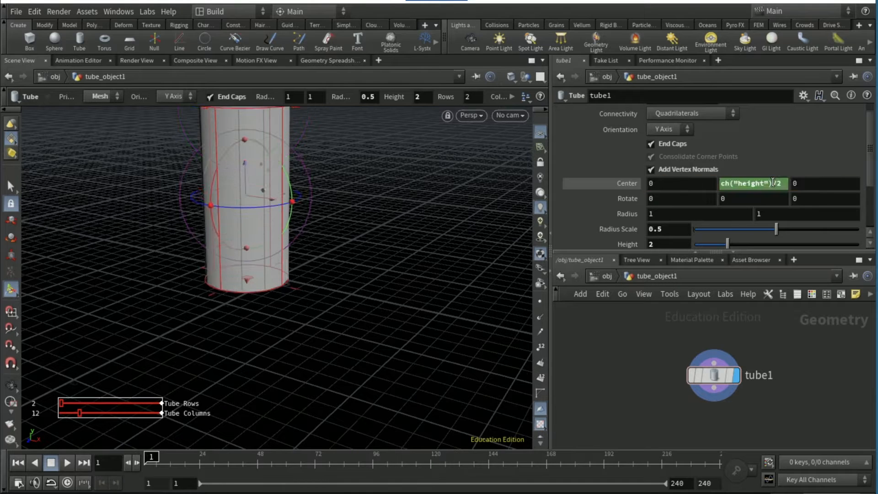
Return to the object level and add a box object beside the tube.
key("u")
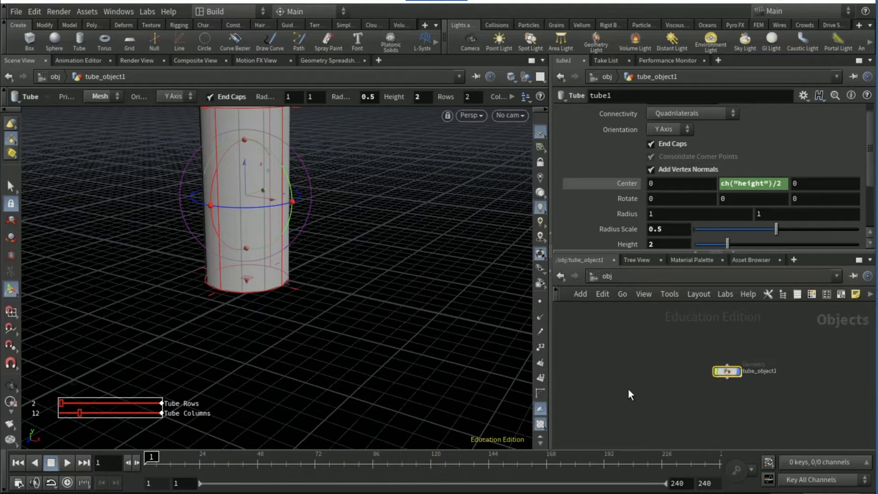
key("Tab")
type("null")
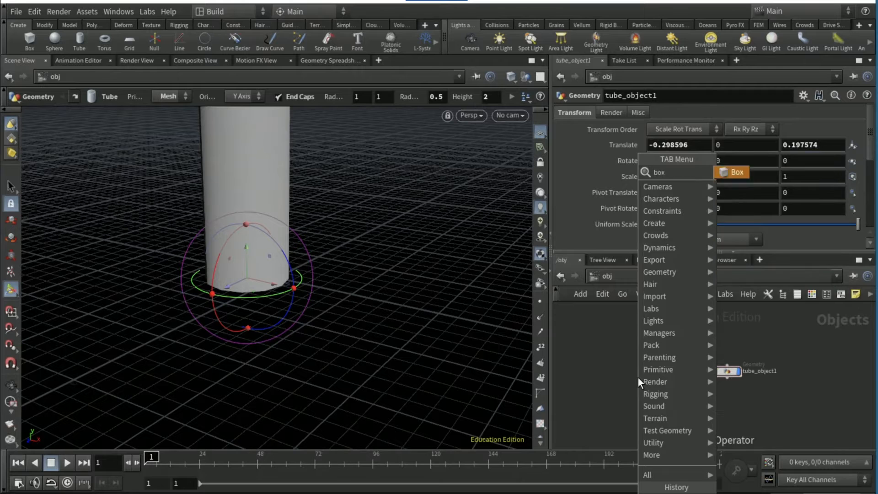
key("Return")
left_click(639, 380)
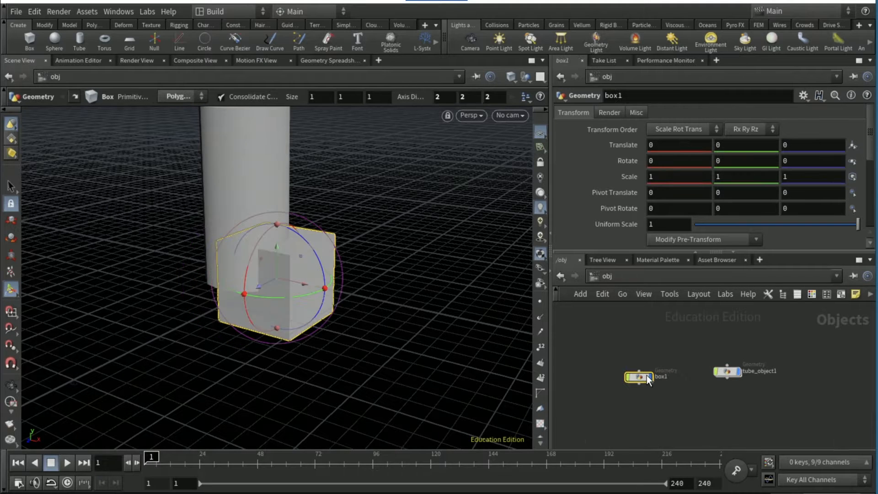
Rename the box object as Floor and open its geometry network.
double_click(658, 376)
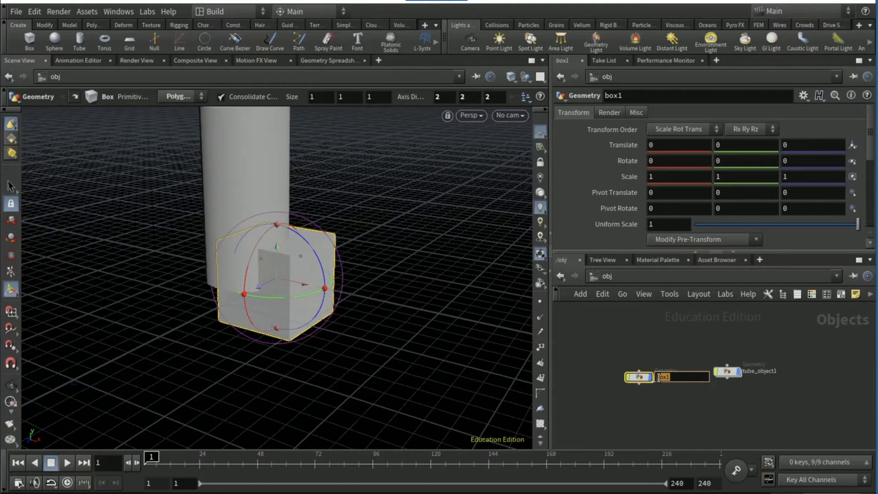
type("foror")
key("Return")
key("i")
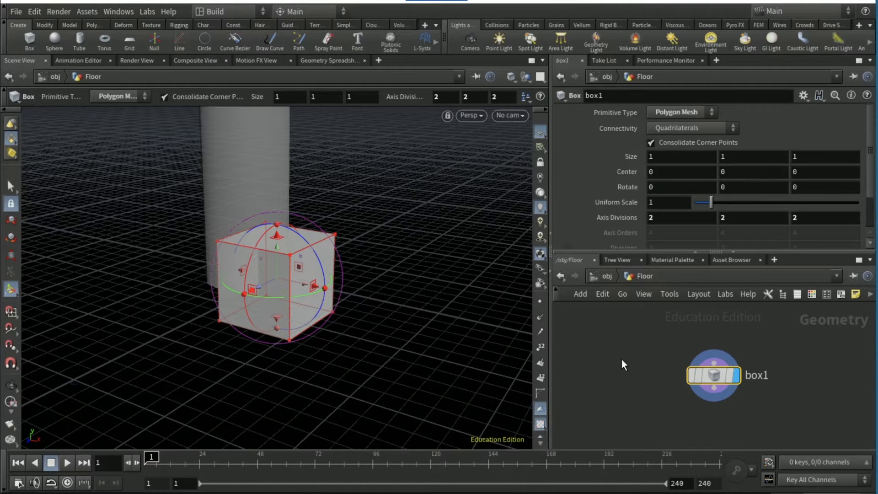
Set the floor box's size to 10 by 0.2 by 10.
left_click(679, 156)
type("0")
key("Tab")
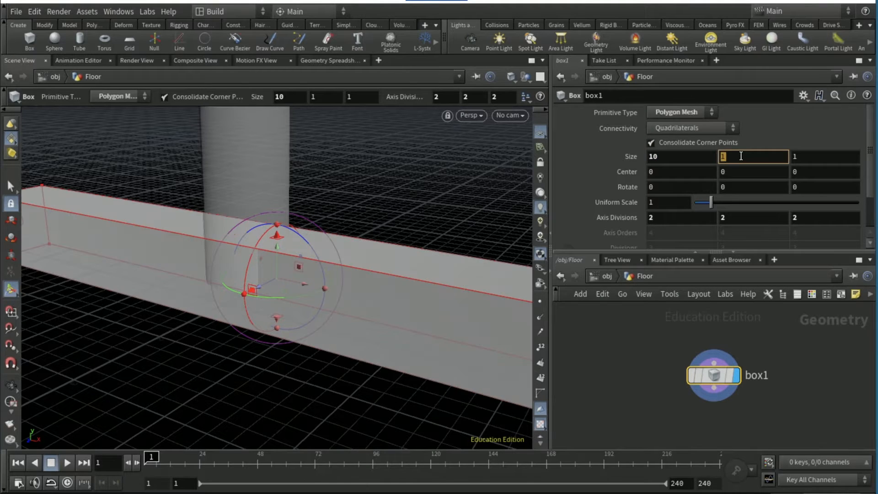
type("0.2")
key("Return")
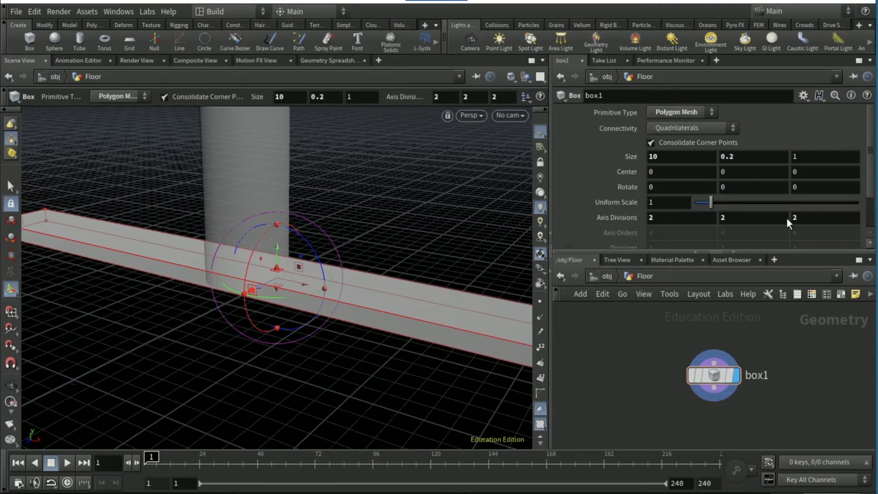
left_click(808, 155)
type("10")
key("Return")
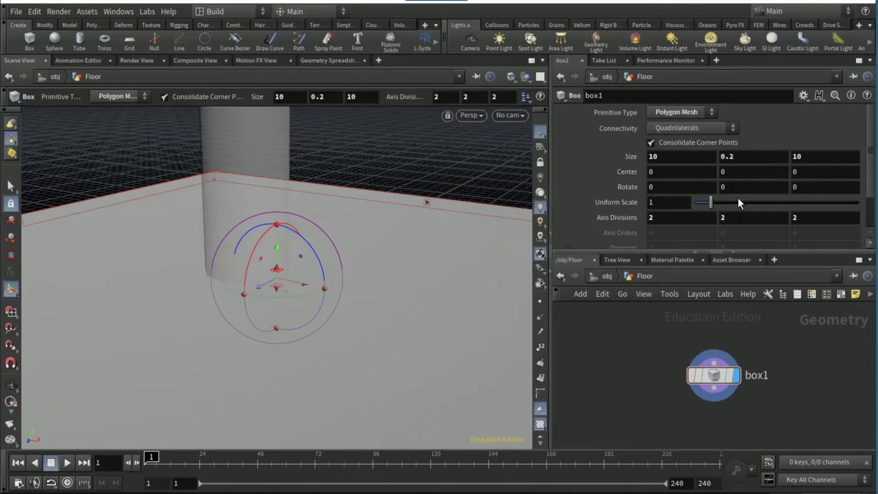
Return to the object level and set the Floor's Y translation to -0.115.
left_click(723, 172)
left_click(599, 275)
left_click_drag(382, 339, 311, 323, "alt")
key("Return")
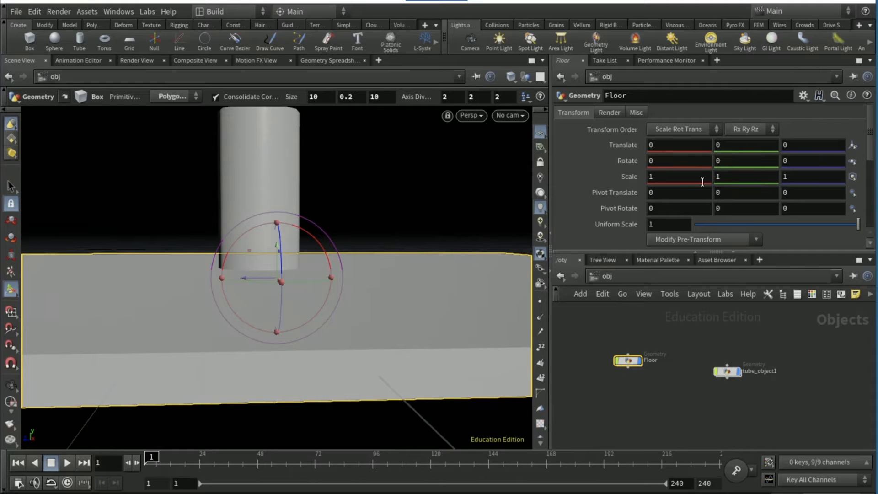
left_click(730, 147)
type("-0.115")
key("Return")
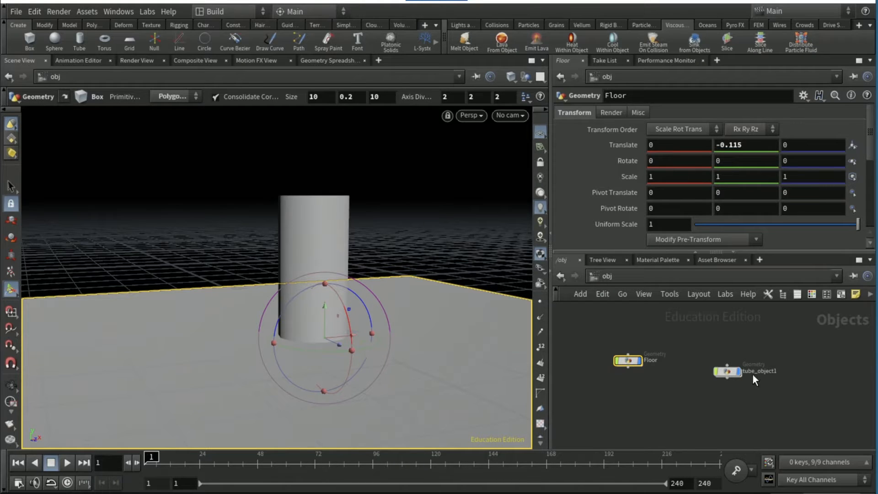
Rename the tube object as Candle.
left_click(684, 386)
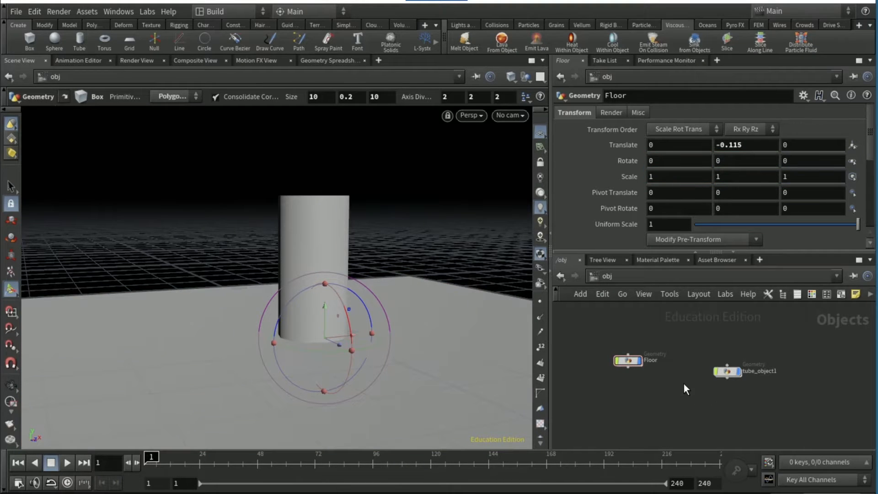
left_click(731, 371)
double_click(758, 370)
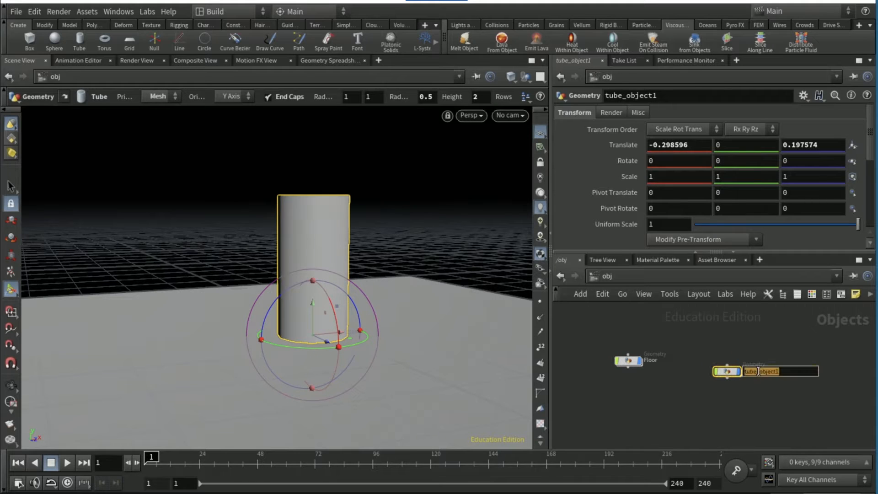
type("Candle")
key("Return")
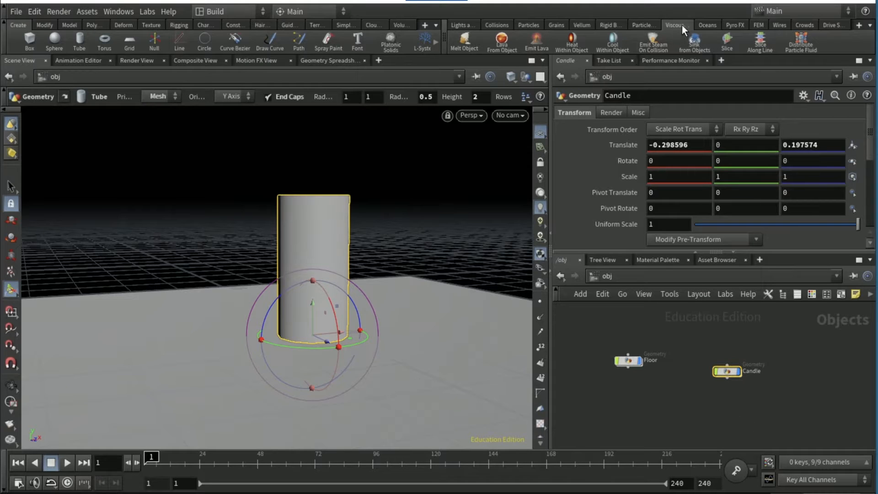
Apply Melt Object to the Candle, lay out the generated simulation nodes and return to the object level.
left_click(459, 40)
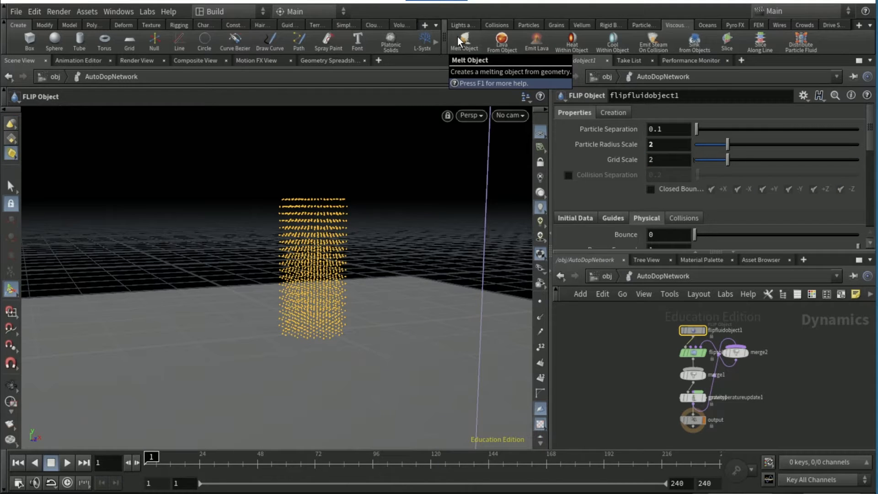
key("l")
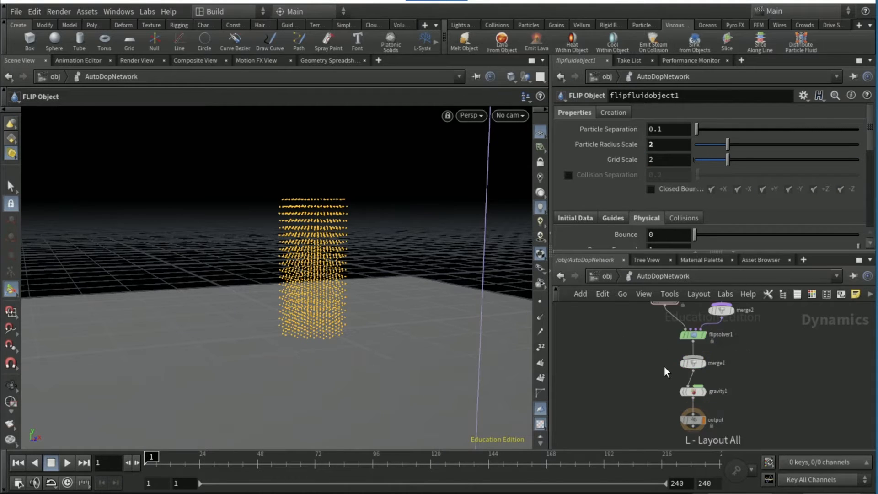
key("u")
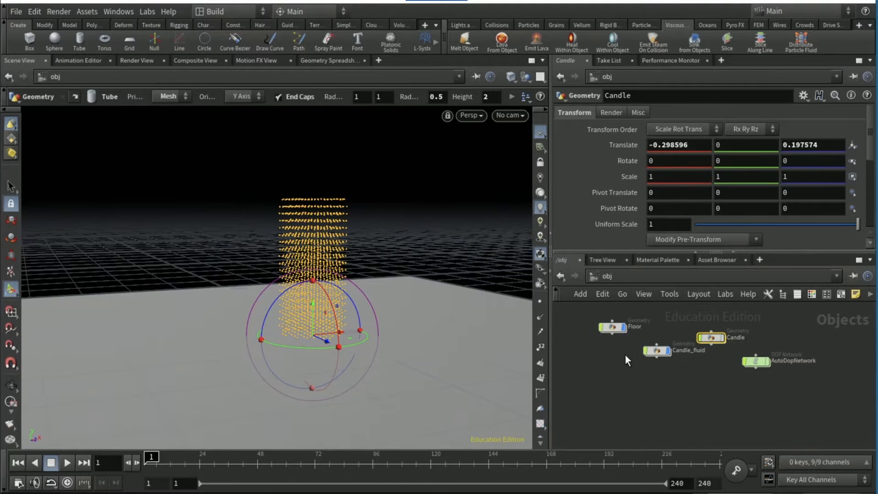
Make the Floor a static collision object for the simulation.
left_click(612, 328)
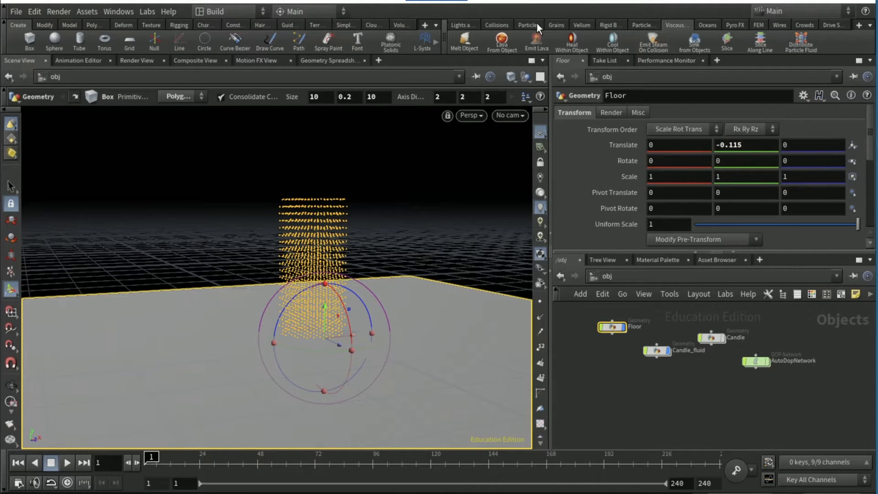
left_click(496, 25)
left_click(464, 39)
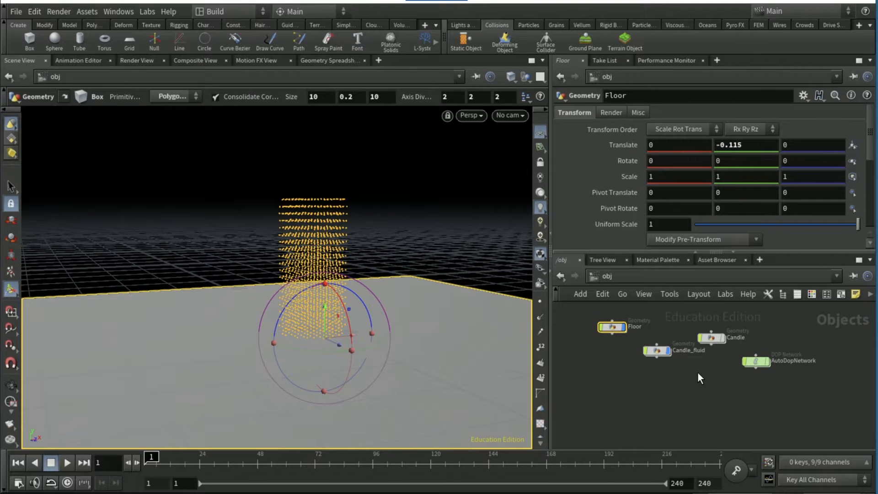
Open the AutoDopNetwork and move the Floor node clear of the overlapping merge3 node.
double_click(758, 361)
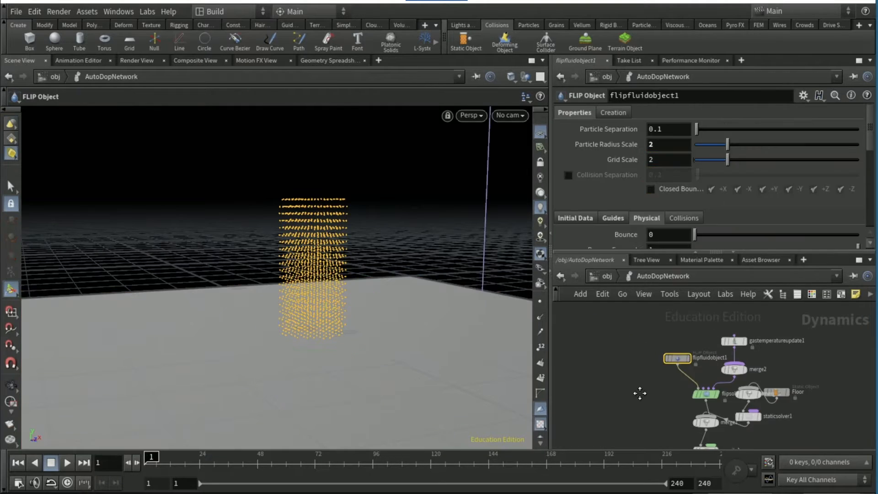
middle_click_drag(640, 393, 604, 355)
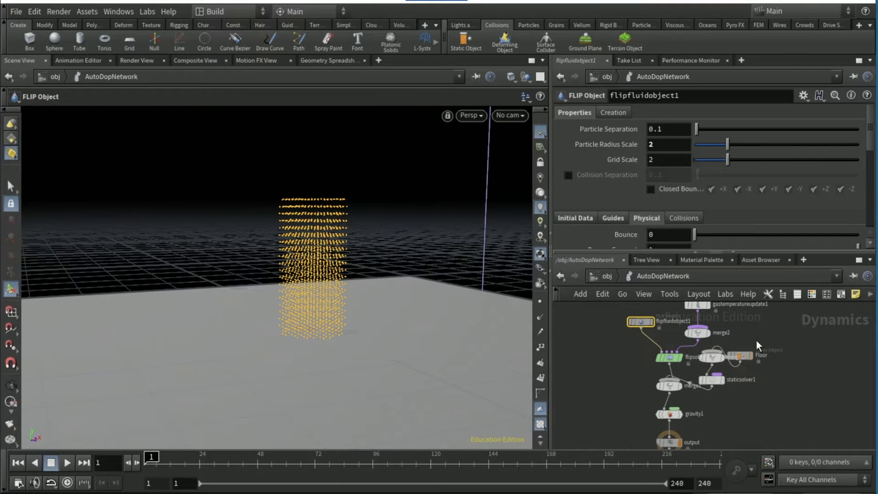
left_click_drag(740, 355, 756, 339)
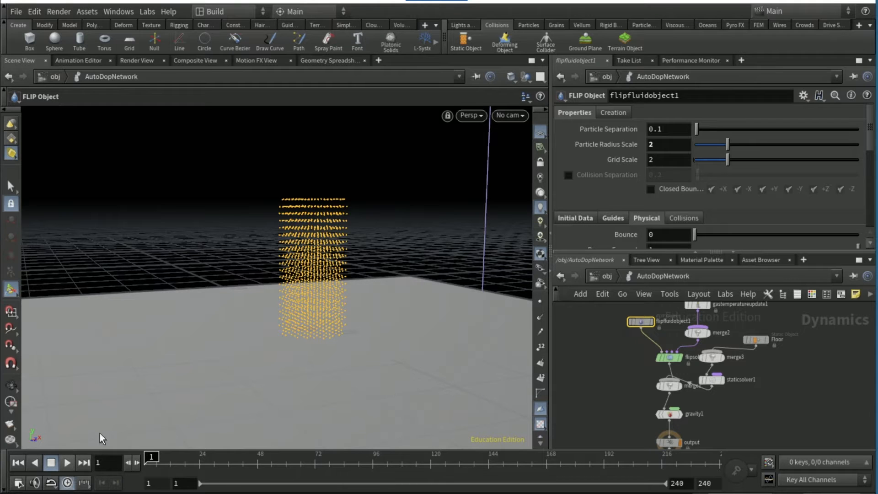
Play the melt simulation briefly, return to the first frame and lay out all nodes in the network.
left_click(67, 462)
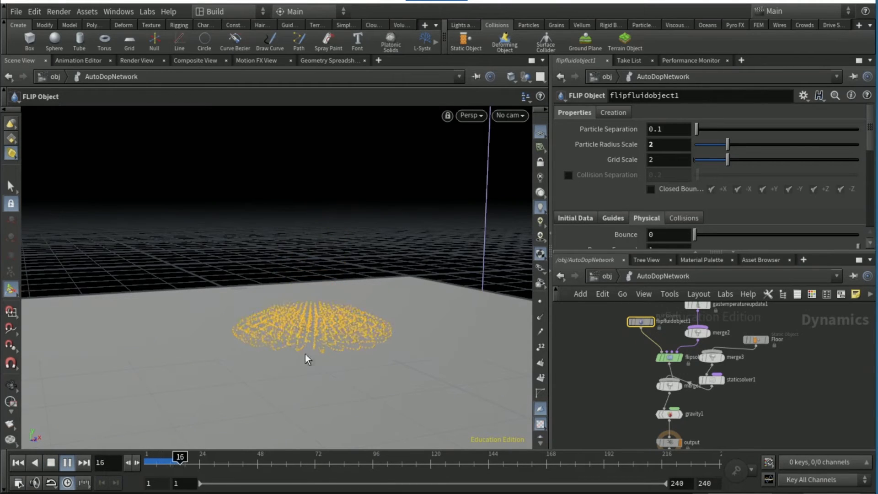
left_click(18, 462)
left_click(788, 399)
key("l")
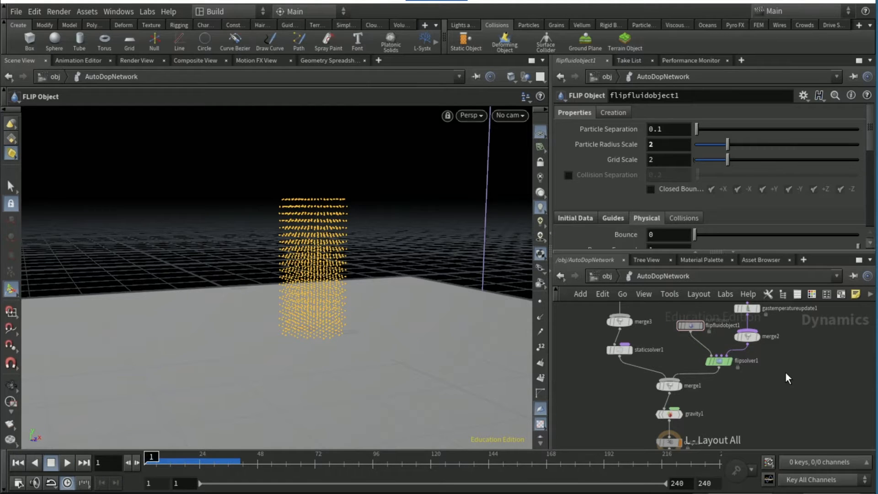
Set the temperature of the FLIP fluid object to 0 in its physical properties.
left_click(695, 340)
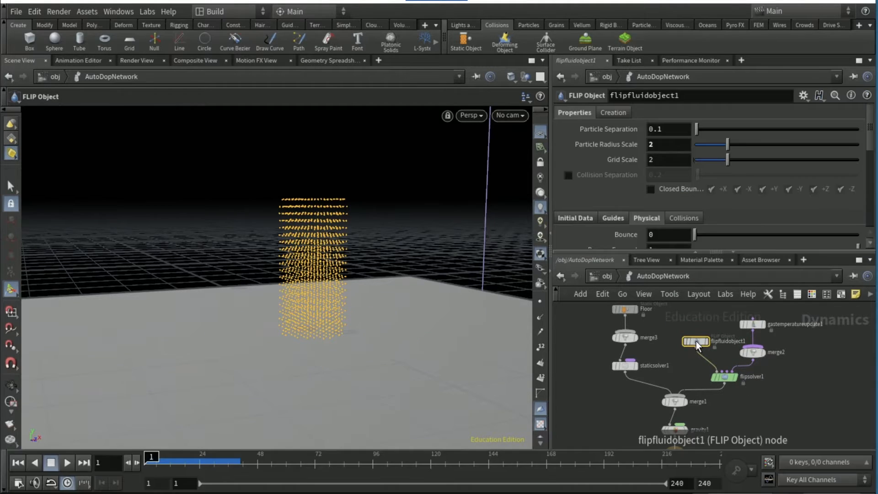
scroll(610, 201, "down", 2)
scroll(608, 204, "down", 5)
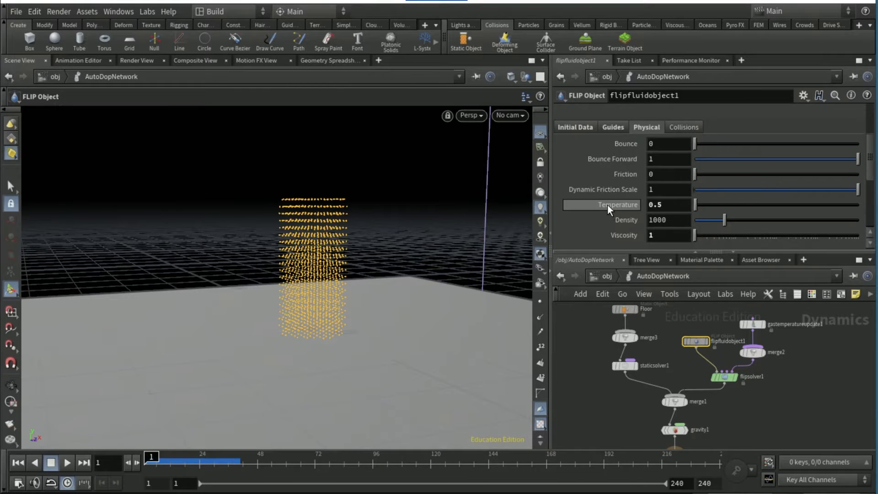
left_click(663, 201)
type("0")
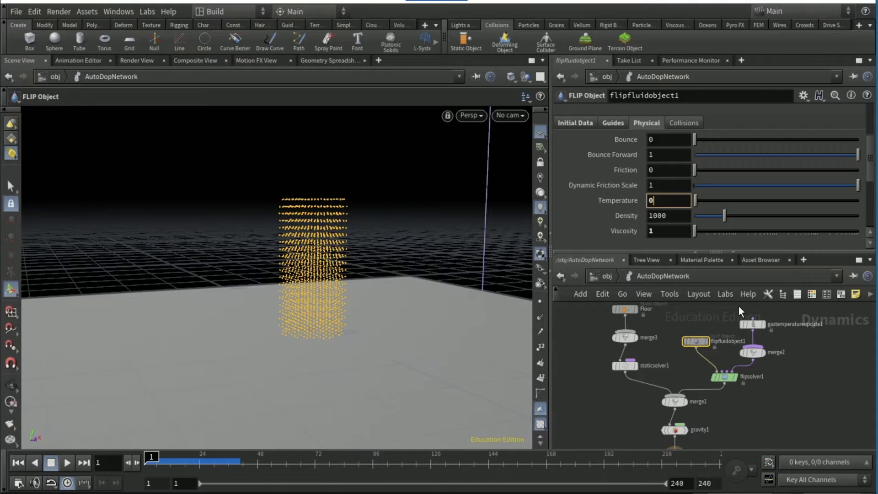
left_click(816, 356)
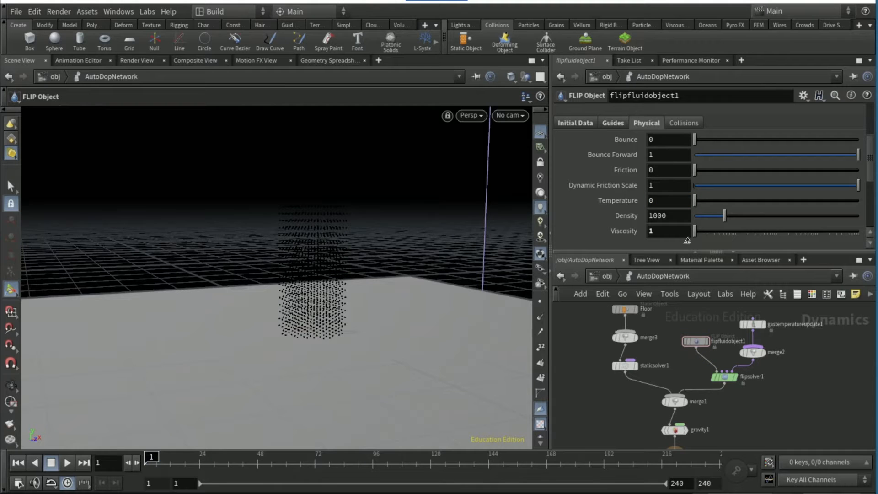
Set the FLIP fluid object's viscosity to 1000.
left_click(665, 231)
type("000")
left_click(812, 352)
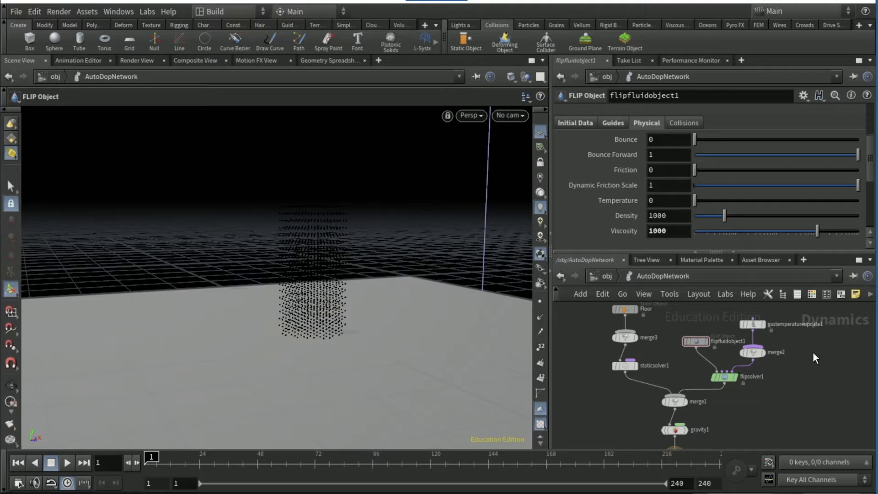
Return to the object level, add an empty Geometry object and rename it Heat_source.
left_click(609, 276)
key("Tab")
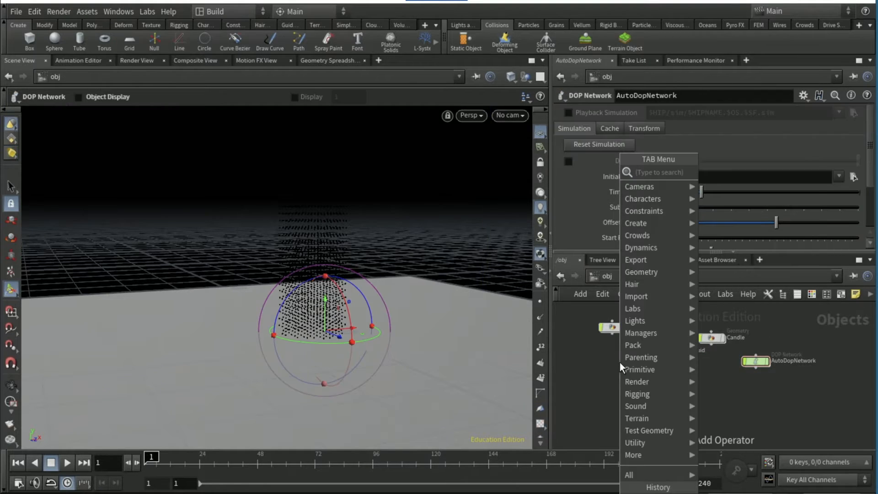
type("geo")
key("Return")
left_click(619, 362)
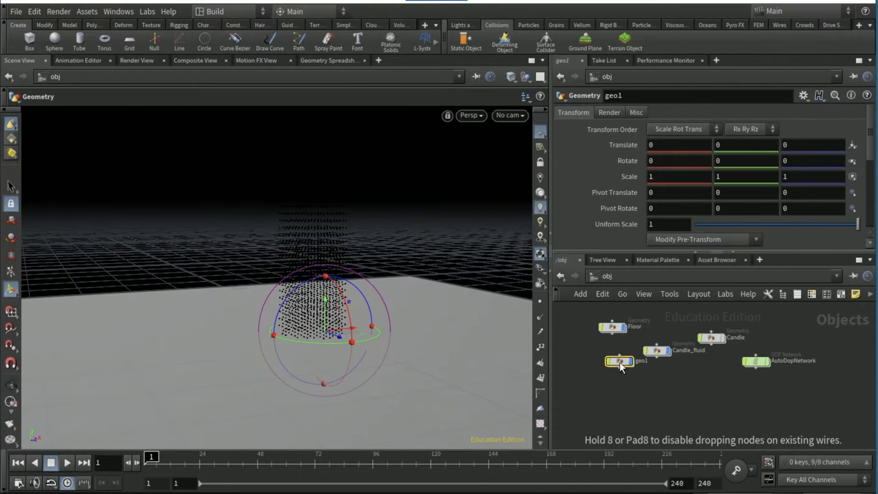
double_click(638, 361)
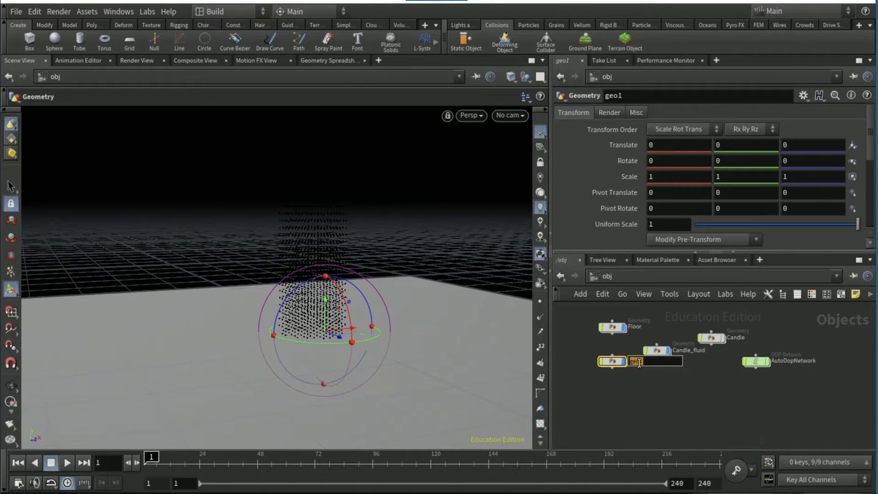
type("Heat_source")
key("Return")
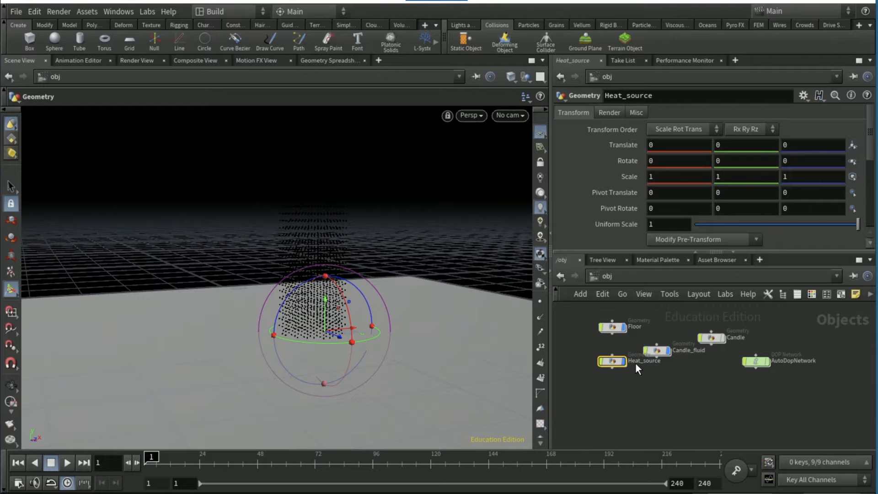
Add a Sphere node inside the Heat_source object.
double_click(610, 362)
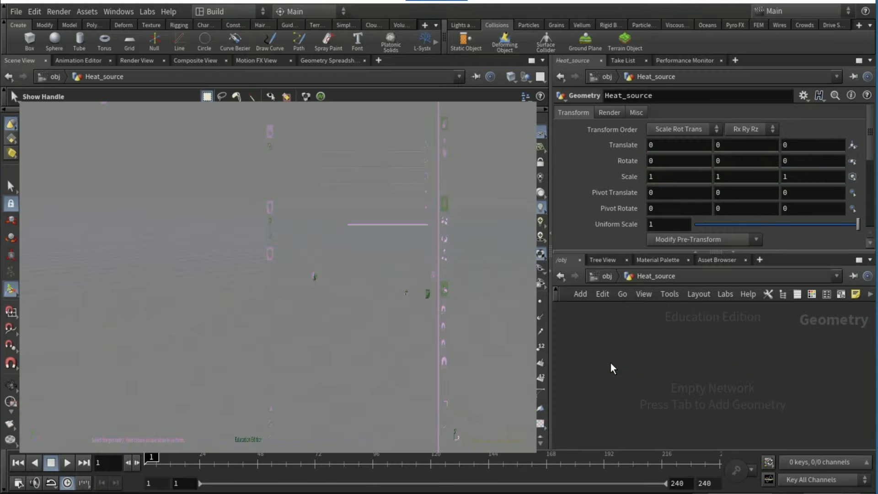
key("Tab")
type("sp")
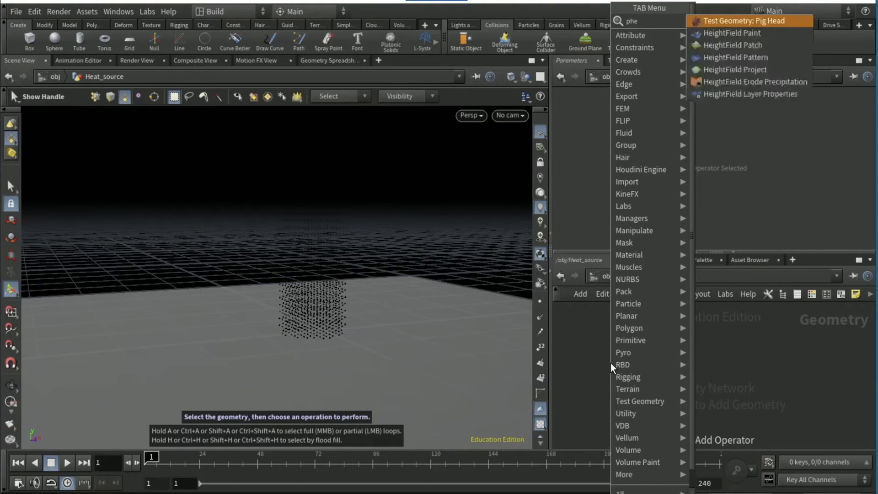
key("Return")
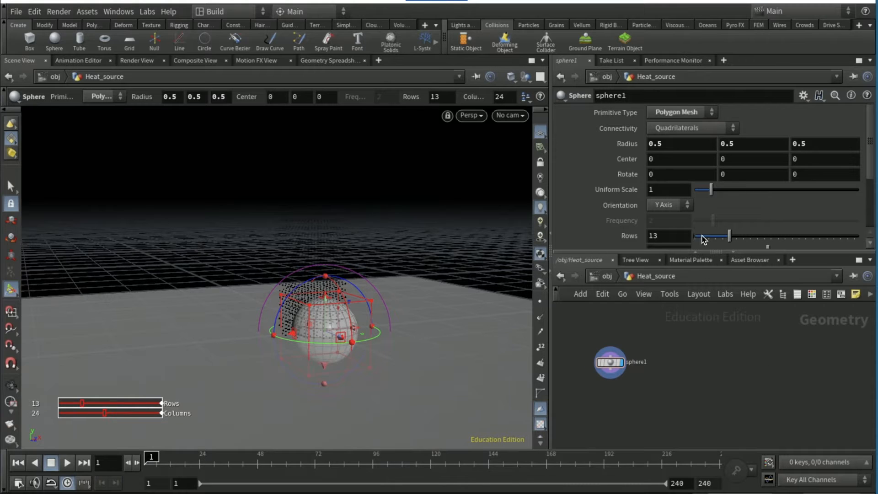
Set the sphere's radius to 1 on all three axes and its uniform scale to 0.5.
left_click(683, 144)
double_click(683, 144)
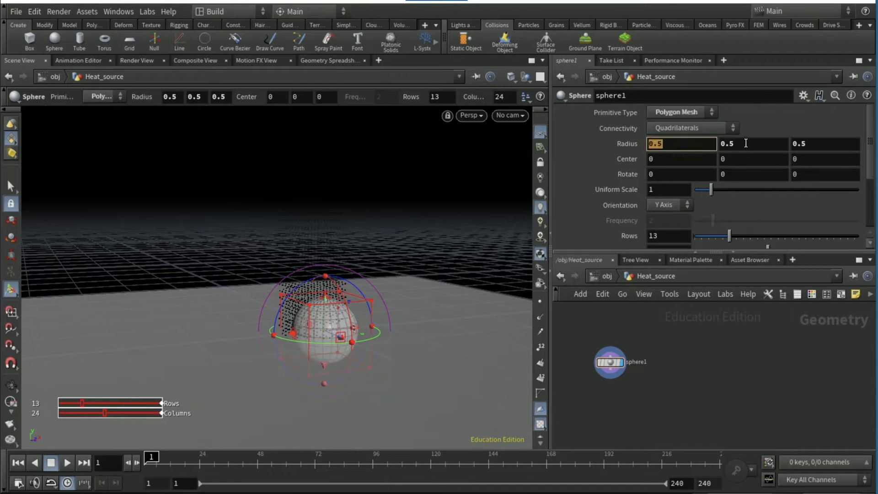
type("1")
key("Tab")
type("1")
key("Tab")
type("1")
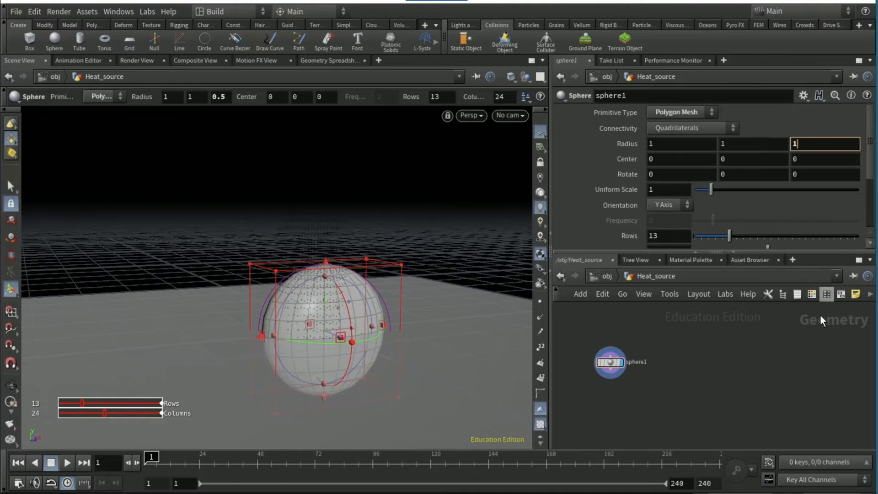
key("Return")
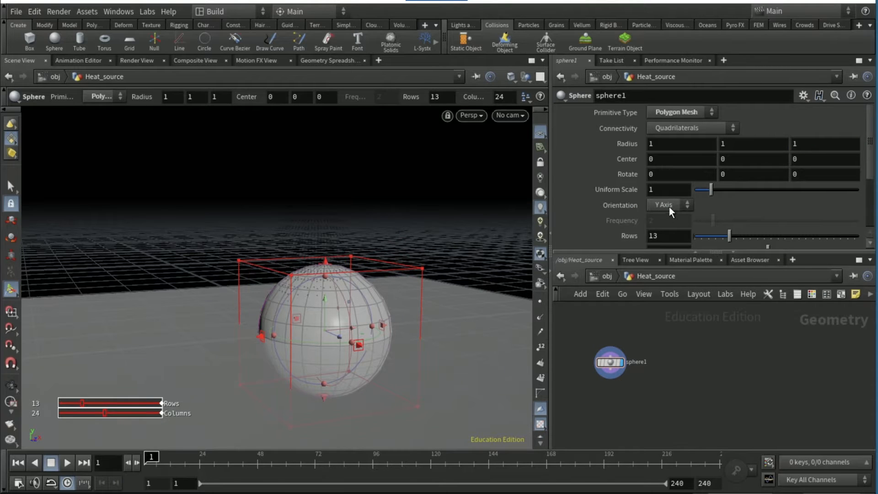
double_click(658, 190)
type(".5")
key("Return")
Set the sphere's mesh density to 26 rows and 50 columns.
double_click(655, 234)
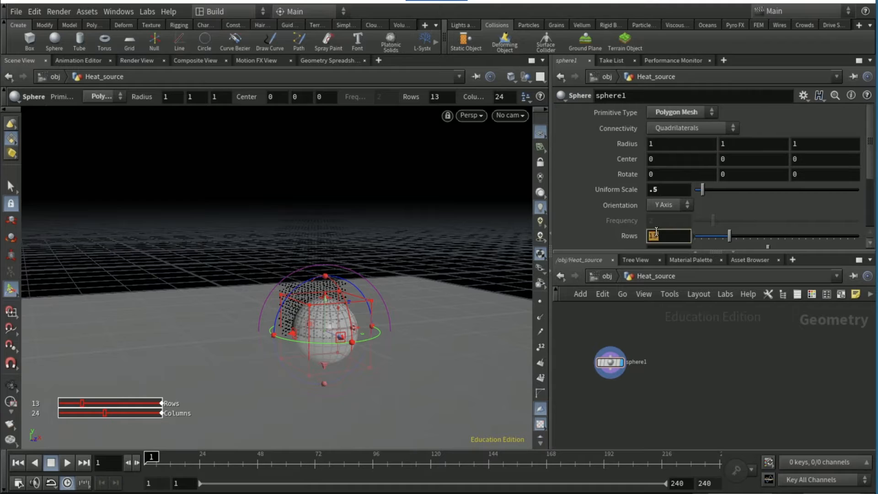
type("26")
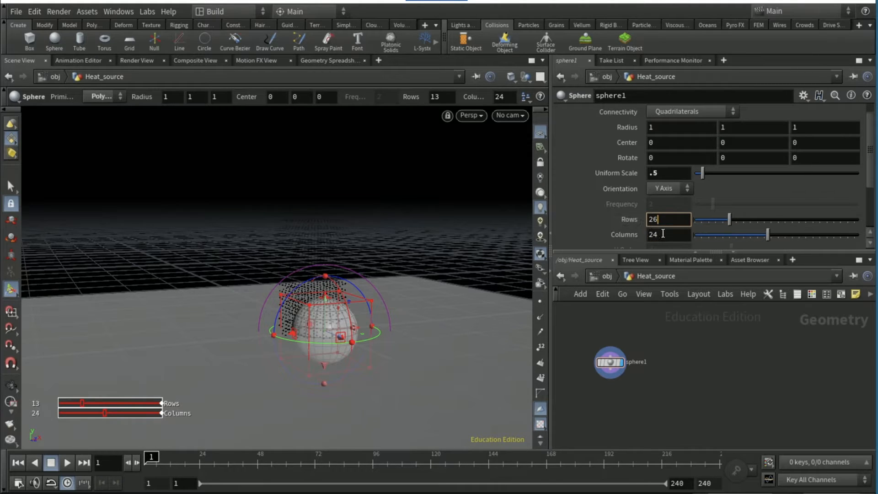
key("Tab")
type("50")
key("Return")
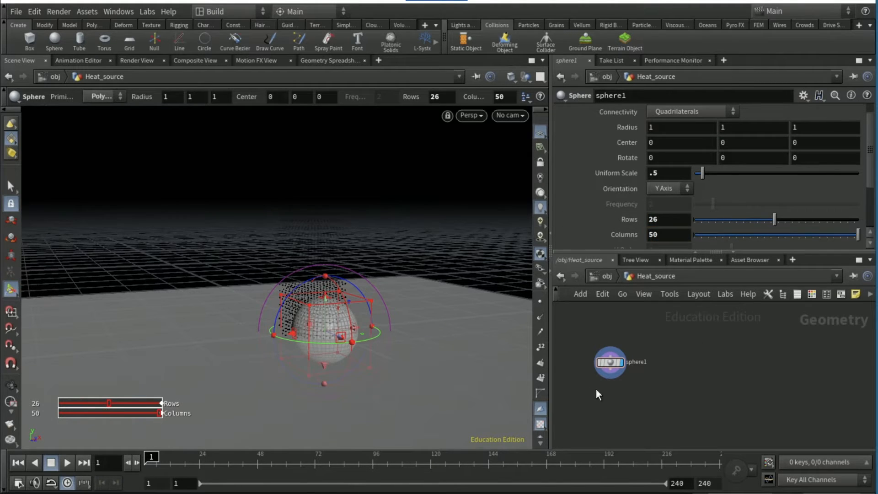
Add a Mountain node after the sphere and display its result.
key("Tab")
type("moun")
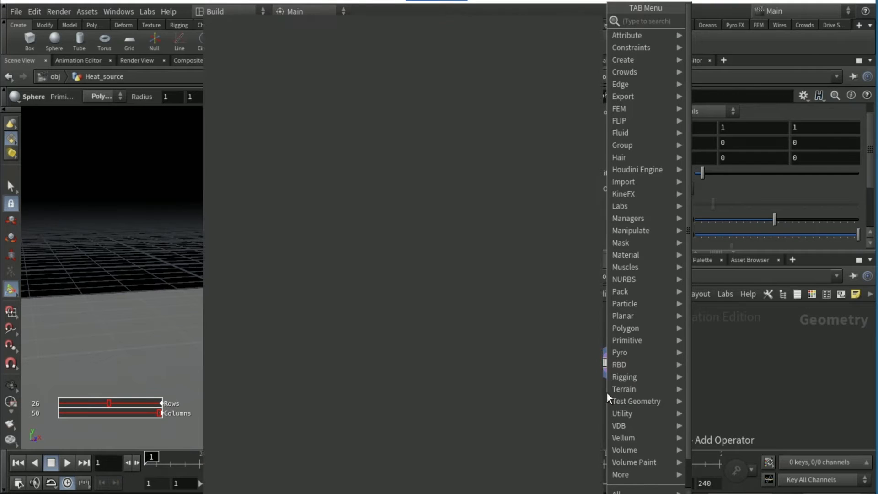
type("tain")
key("Escape")
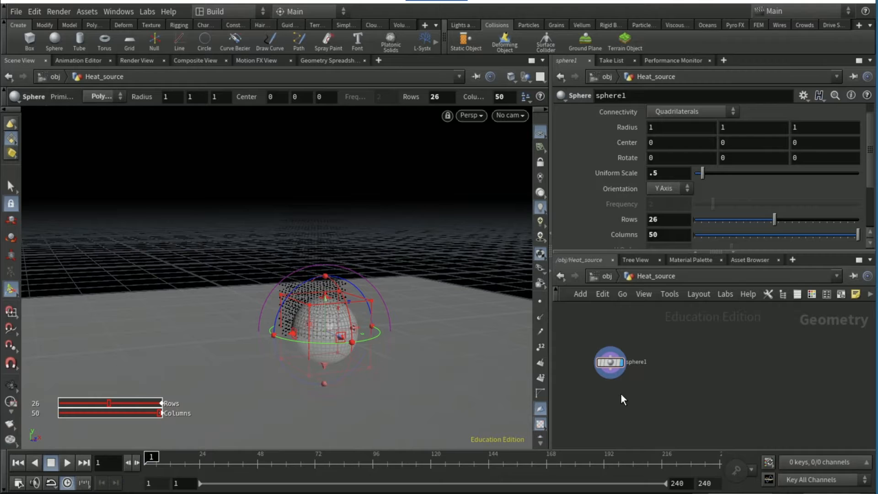
left_click(621, 399)
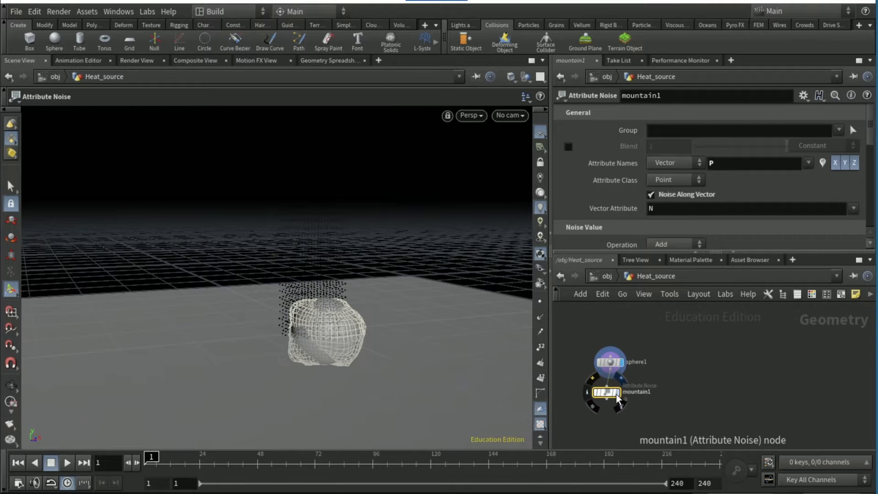
left_click(620, 404)
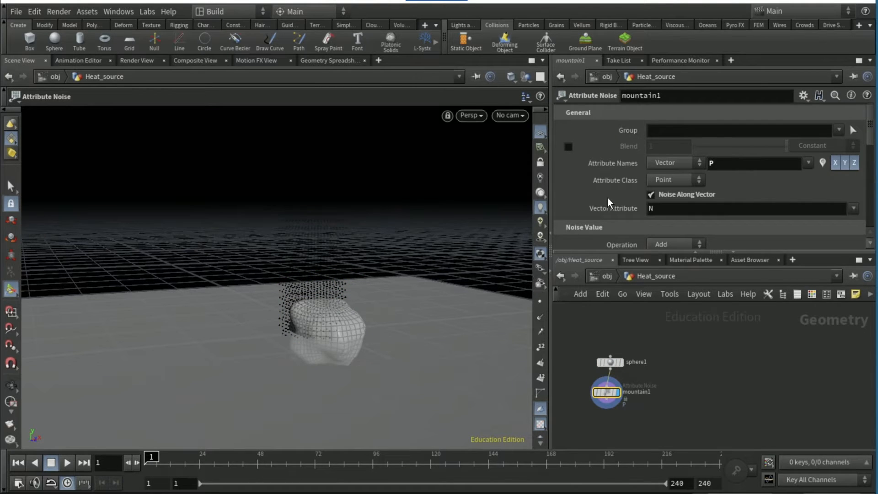
Set the Mountain node's noise amplitude to 0.415.
scroll(604, 193, "down", 2)
scroll(640, 199, "down", 1)
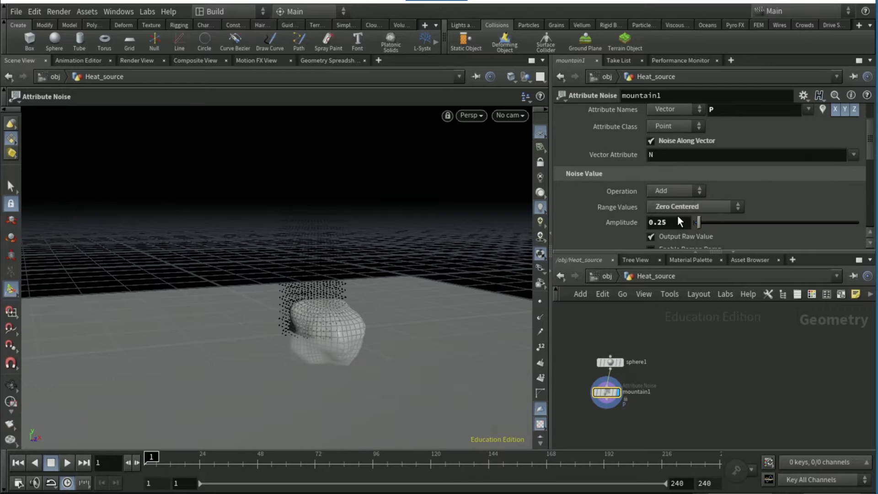
left_click(677, 217)
type(".414")
key("BackSpace")
type("5")
key("Return")
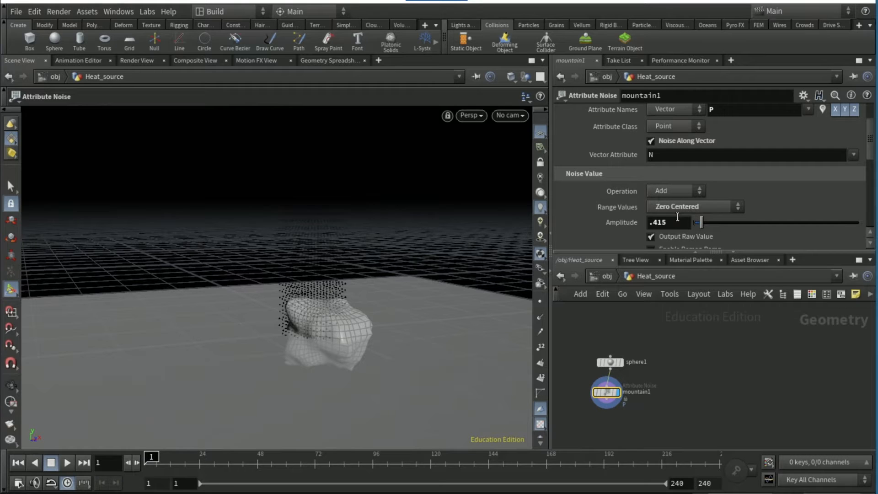
Set the element size of the Mountain node's noise pattern to 0.324.
scroll(631, 210, "down", 5)
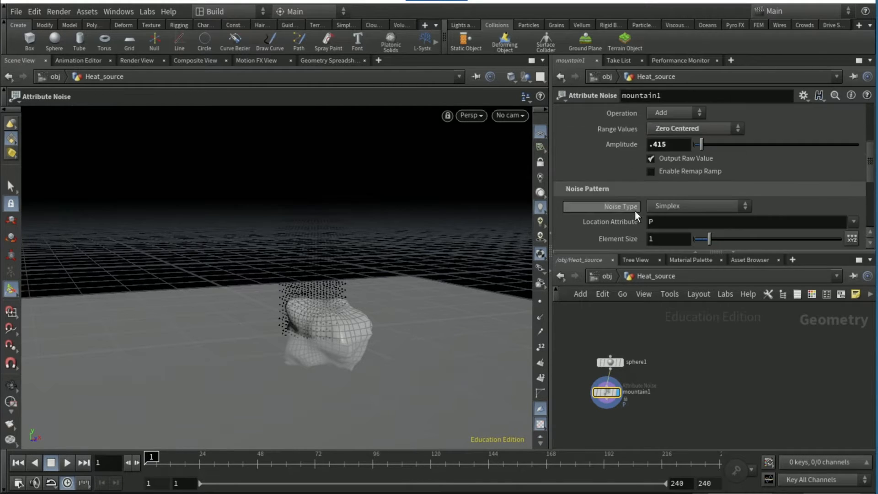
scroll(632, 219, "down", 2)
left_click(662, 179)
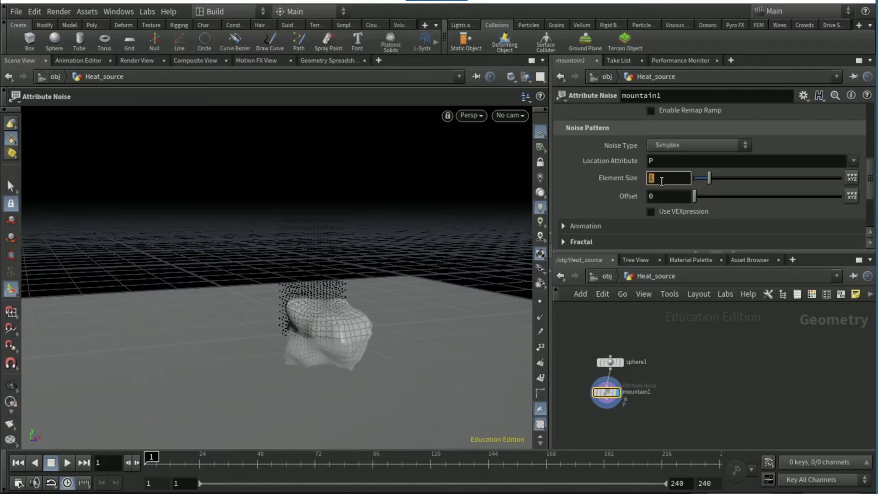
type(".324")
key("Return")
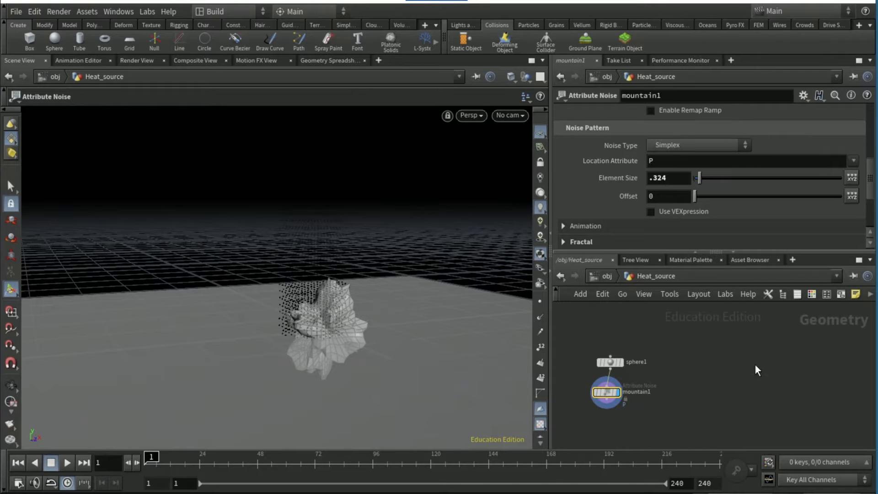
Add a Transform node after the mountain1 node and display its result.
middle_click_drag(726, 406, 750, 364)
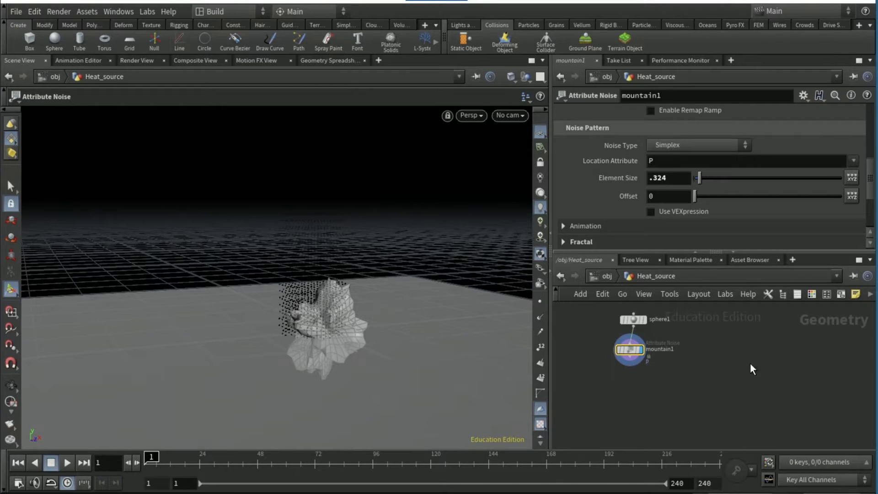
left_click(640, 354)
key("Tab")
type("tran")
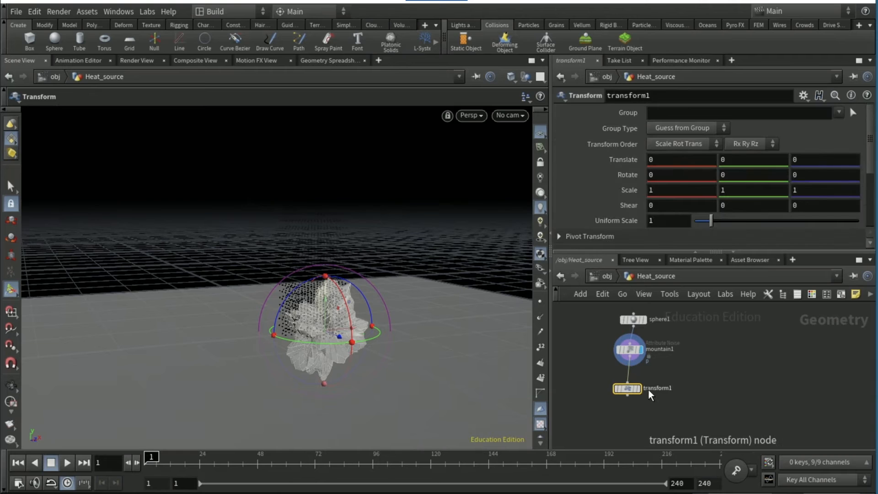
left_click(627, 388)
Set the Transform node's uniform scale to 0.8 and its Y scale to 0.5.
left_click(672, 222)
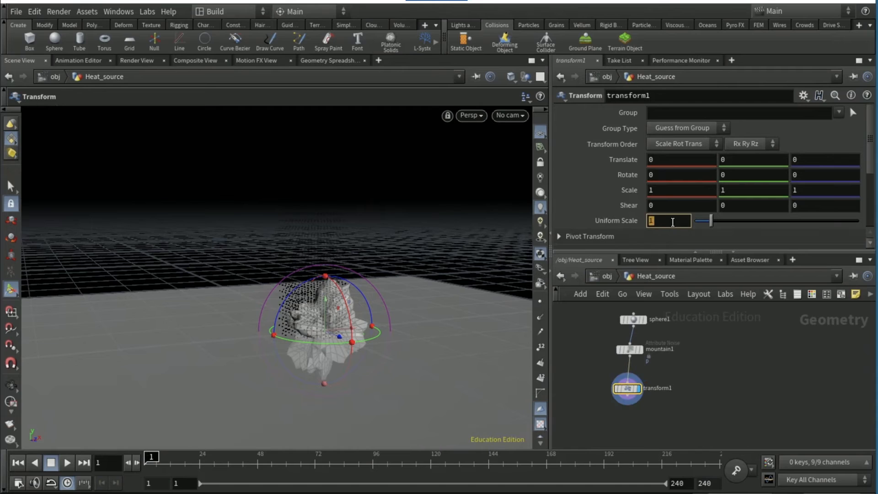
type(".8")
key("Return")
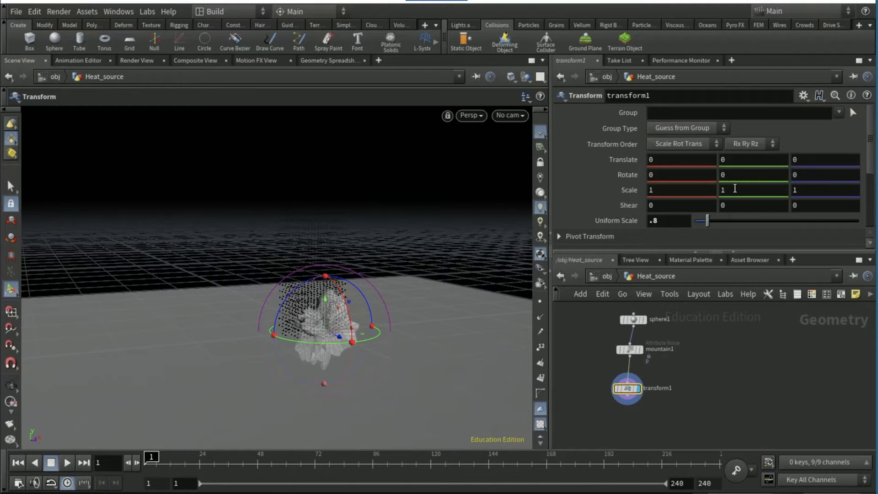
left_click(735, 188)
type(".5")
key("Return")
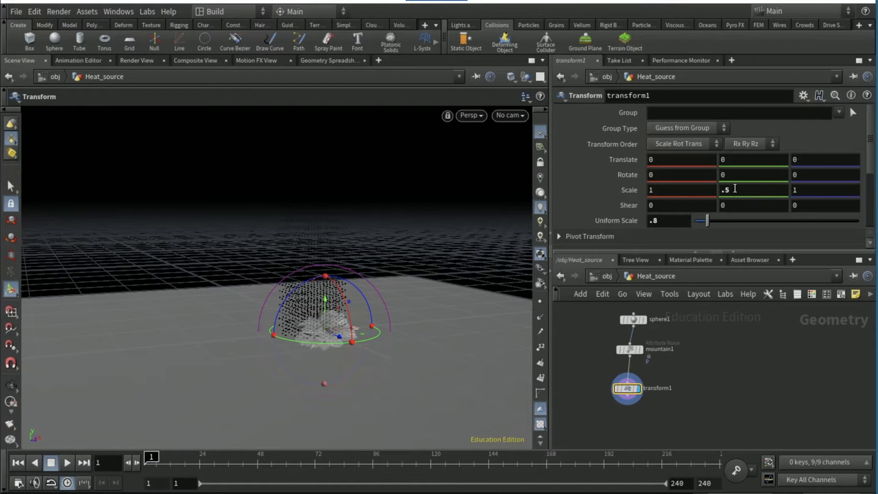
Raise the heat source geometry to the candle's upper end with a Y translation of 1.877.
mouse_move(630, 393)
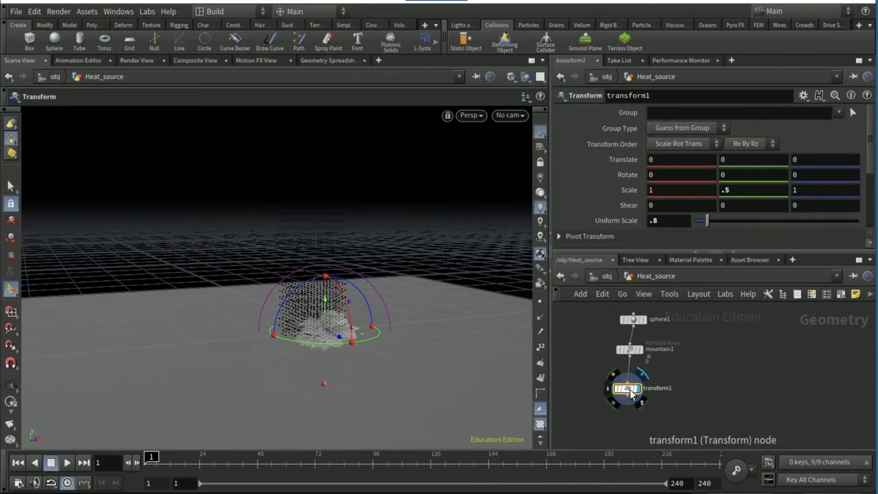
left_click(733, 161)
scroll(733, 161, "up", 1)
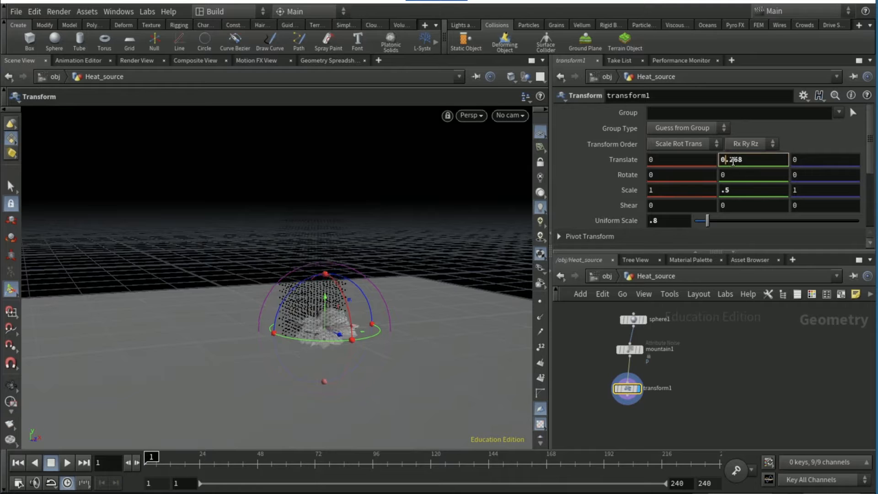
left_click_drag(732, 161, 778, 161, "ctrl")
left_click_drag(458, 229, 451, 266, "alt")
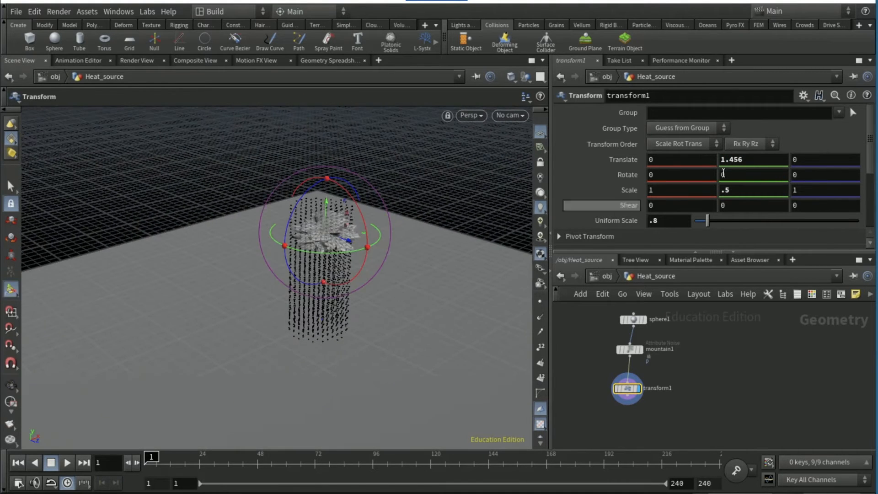
left_click_drag(745, 160, 759, 161, "ctrl")
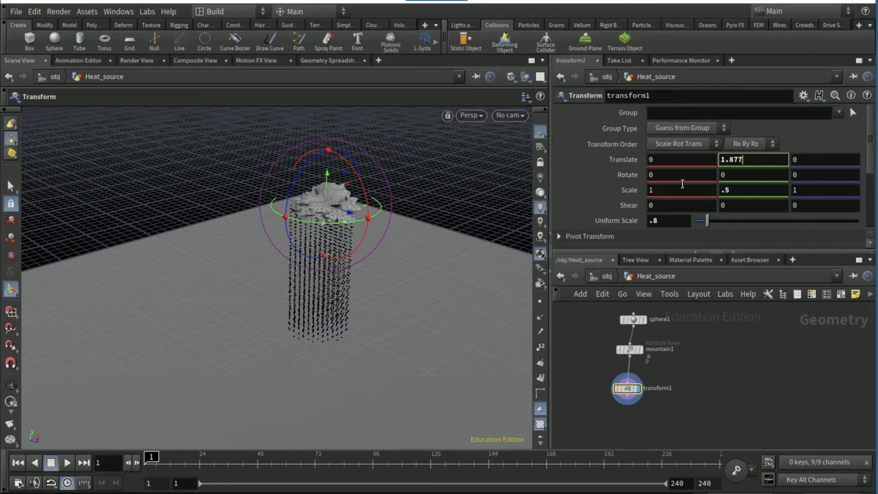
Apply the Heat Within Object tool, using Heat_source as the heating object and the candle's FLIP fluid as the fluid to heat.
left_click(605, 348)
left_click(605, 278)
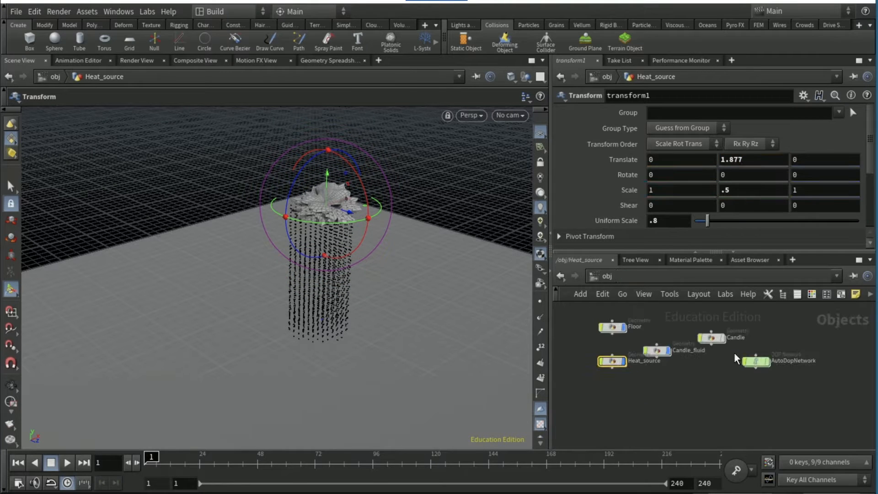
double_click(758, 360)
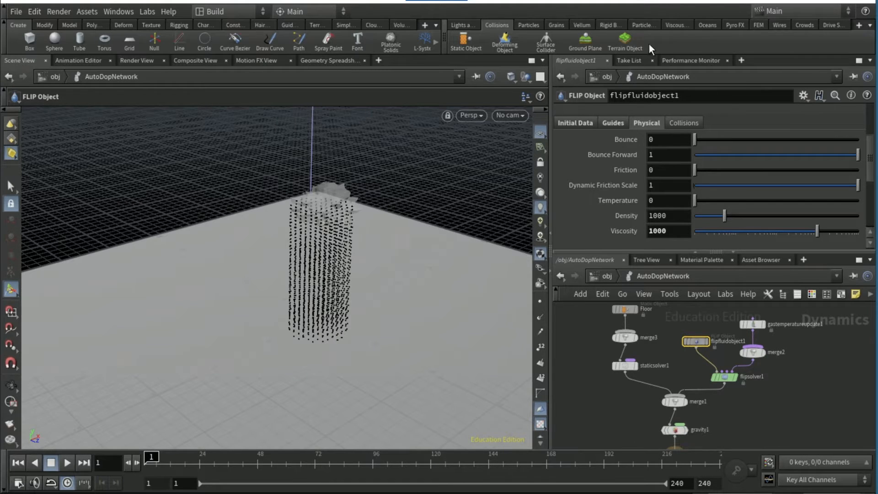
left_click(671, 25)
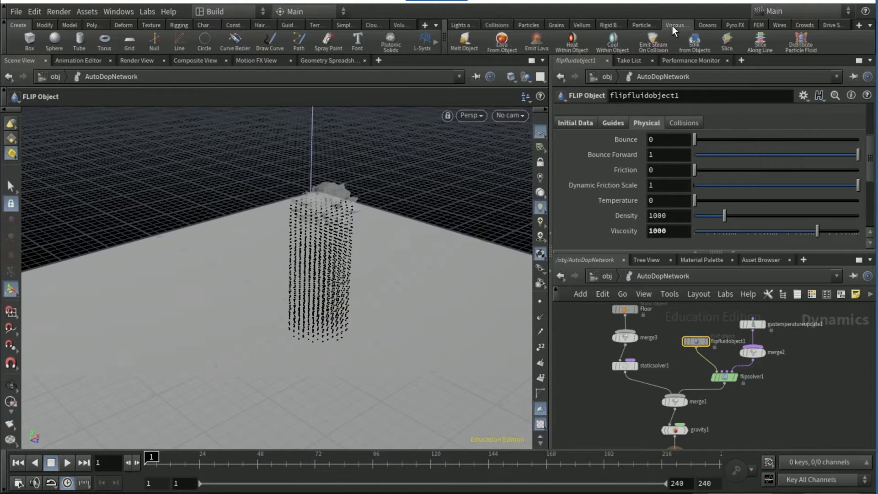
left_click(572, 41)
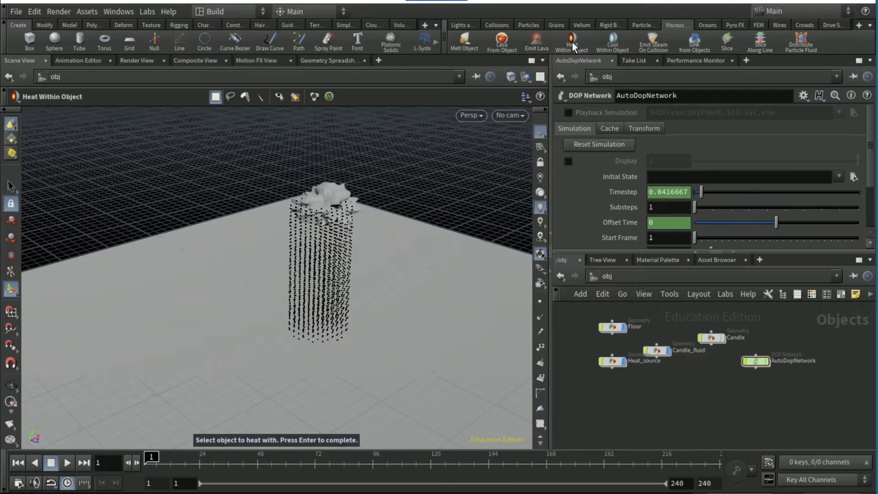
double_click(759, 360)
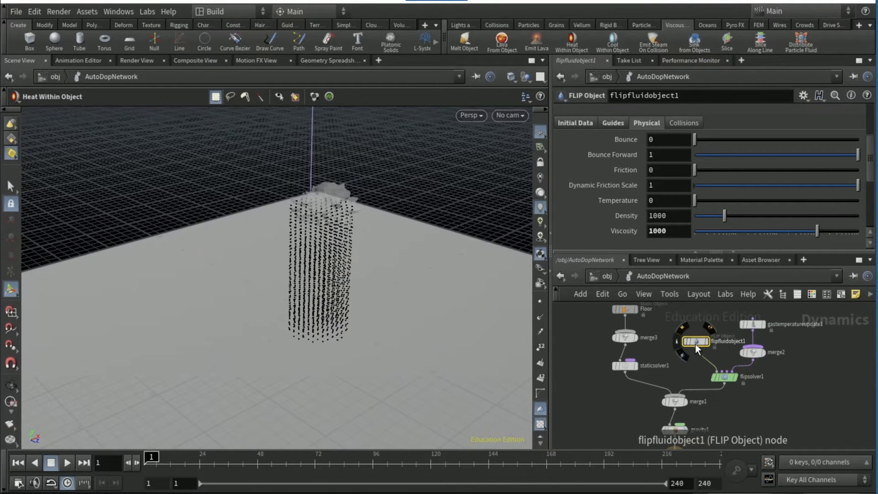
key("Return")
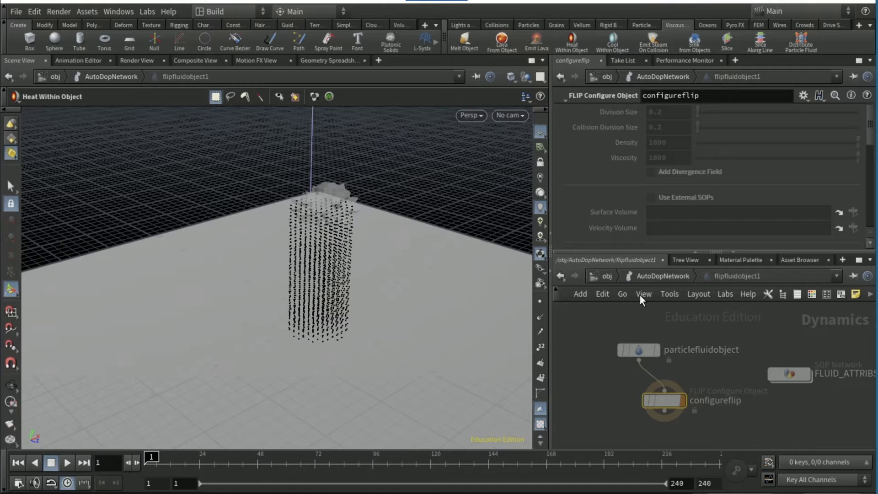
left_click(654, 275)
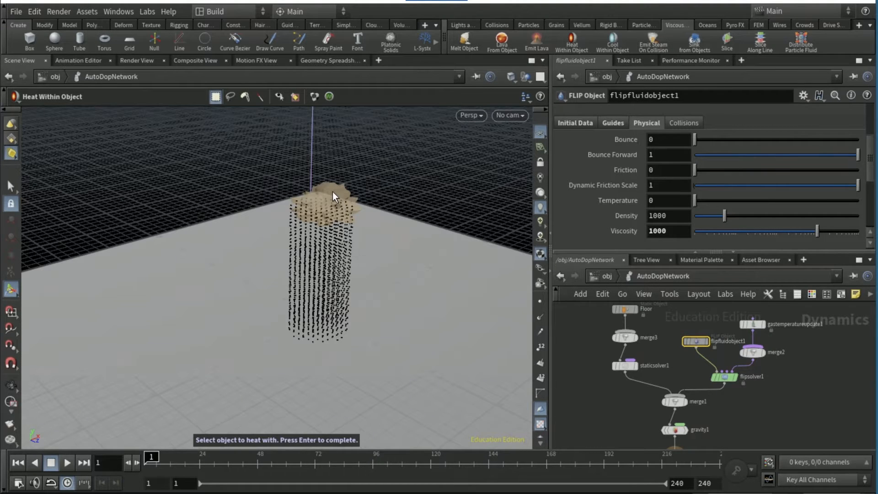
left_click(333, 191)
key("Return")
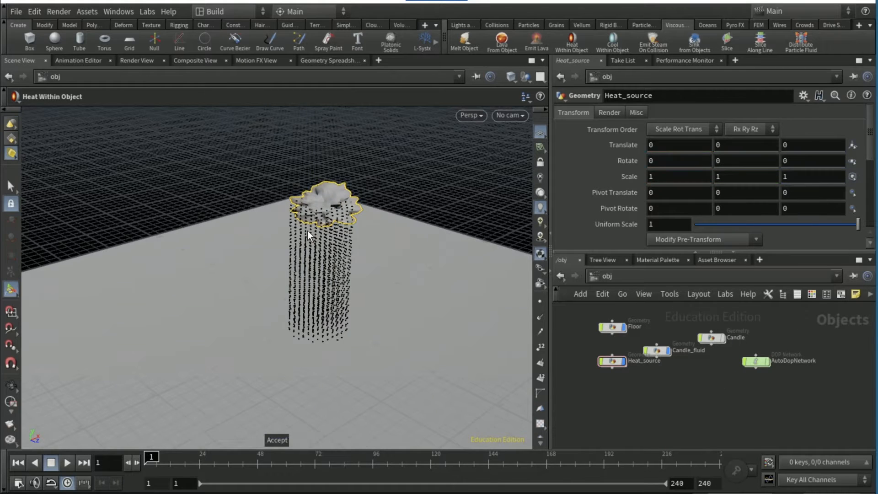
left_click(348, 234)
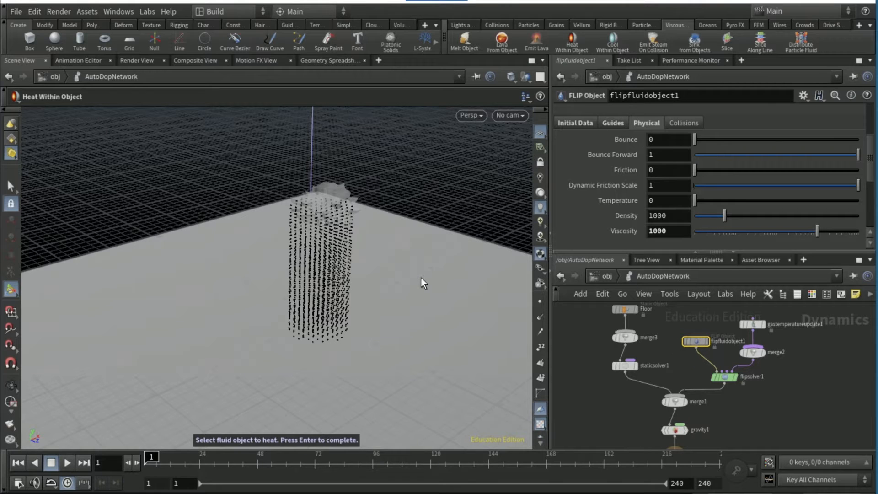
key("Return")
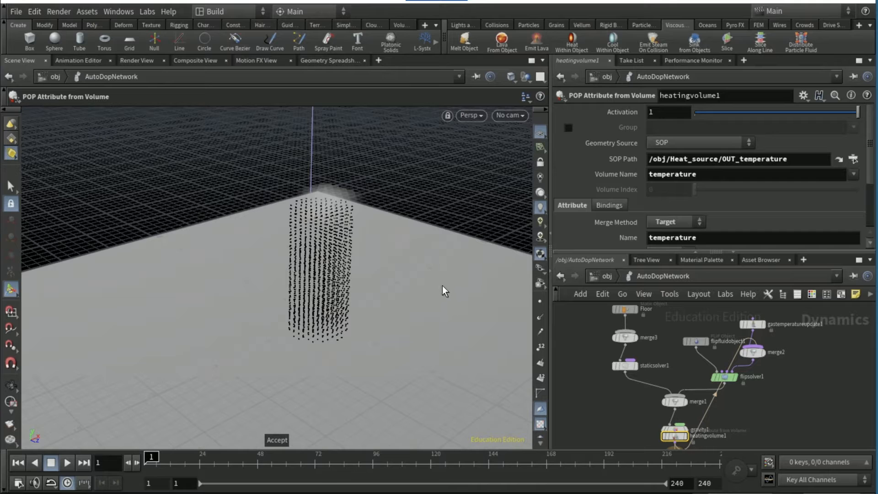
Play the simulation up to frame 30 to examine how the heat source affects the candle particles.
left_click_drag(337, 212, 362, 213)
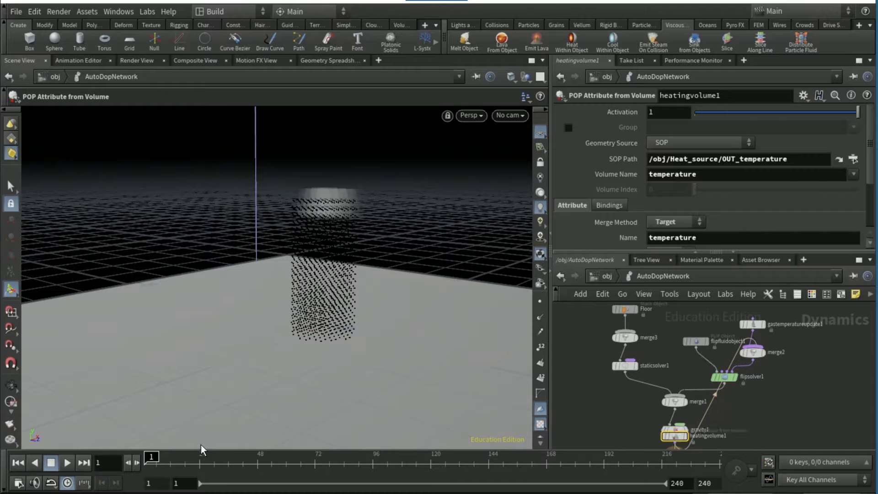
left_click(67, 462)
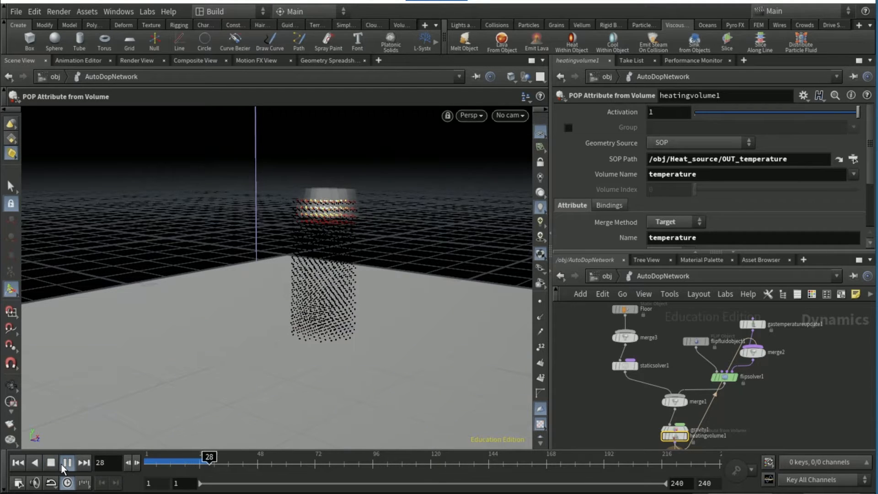
left_click(64, 463)
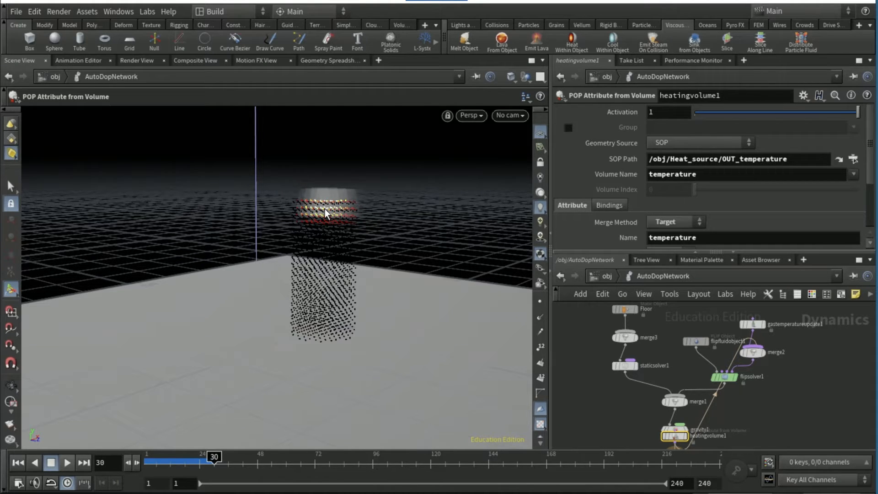
Set a keyframe on the Heat_source object's Translate parameter at frame 1.
left_click(594, 276)
left_click(613, 361)
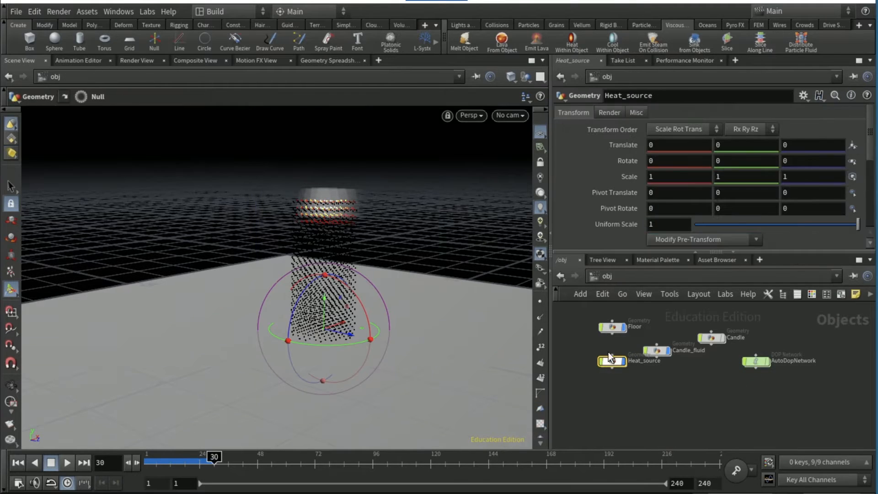
right_click(631, 144)
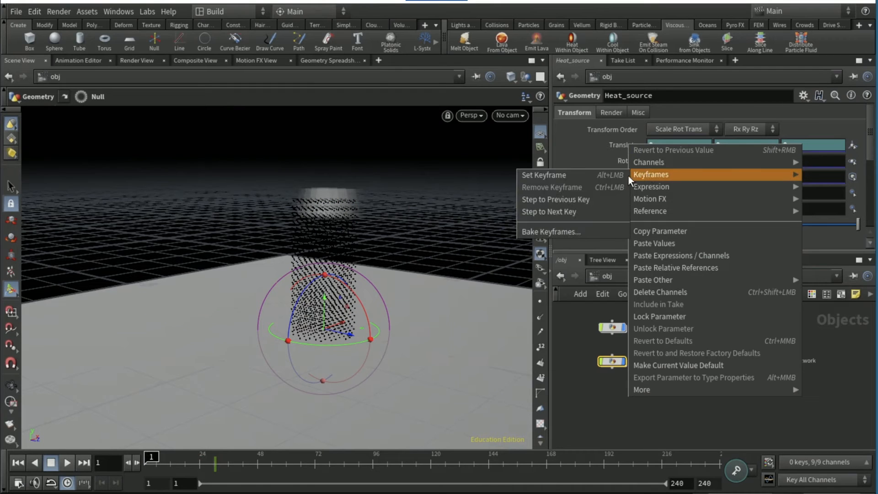
left_click(613, 174)
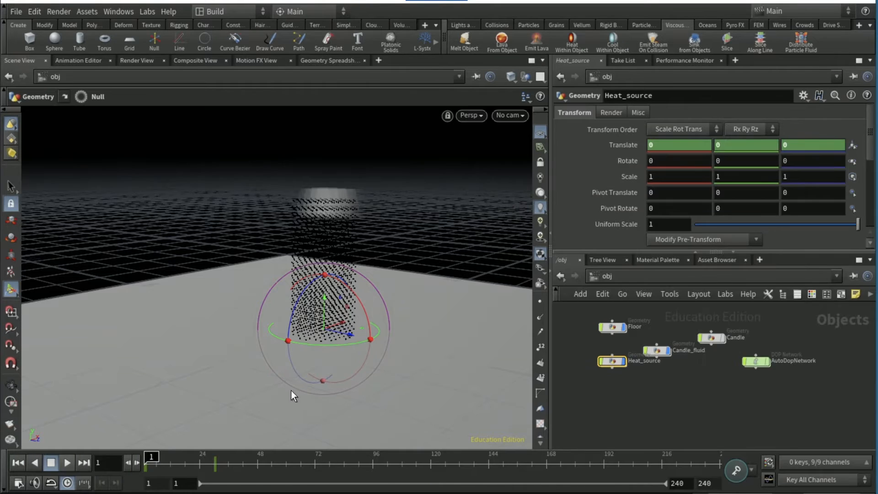
Remove the Translate keyframe of Heat_source at frame 30.
left_click(215, 462)
right_click(601, 147)
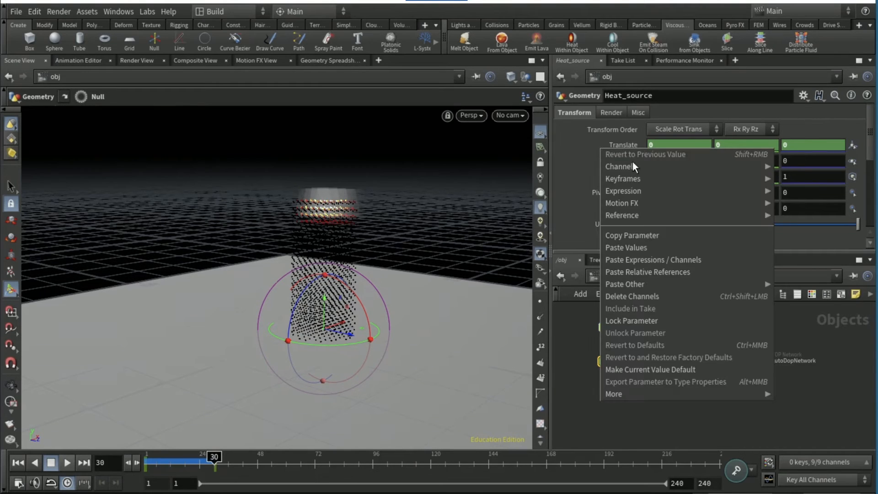
mouse_move(636, 176)
left_click(548, 191)
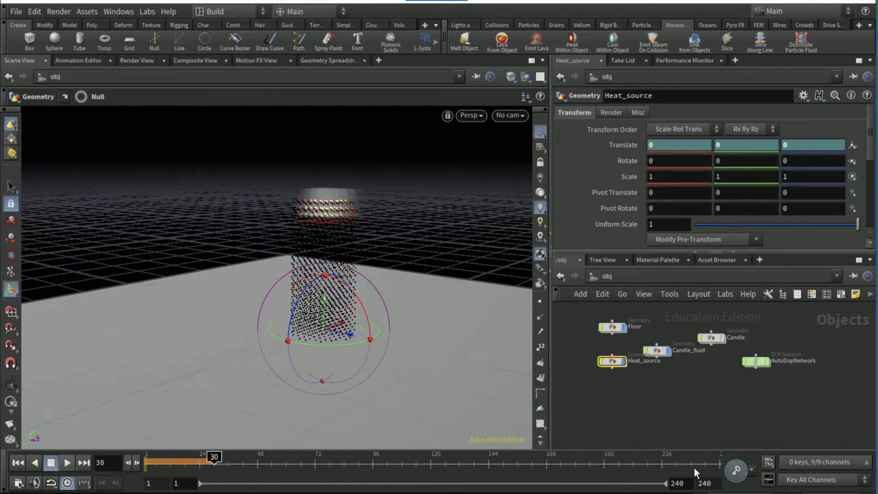
At frame 240, lower the Heat_source object to the candle's base with a Y translation of -1.914.
left_click(80, 459)
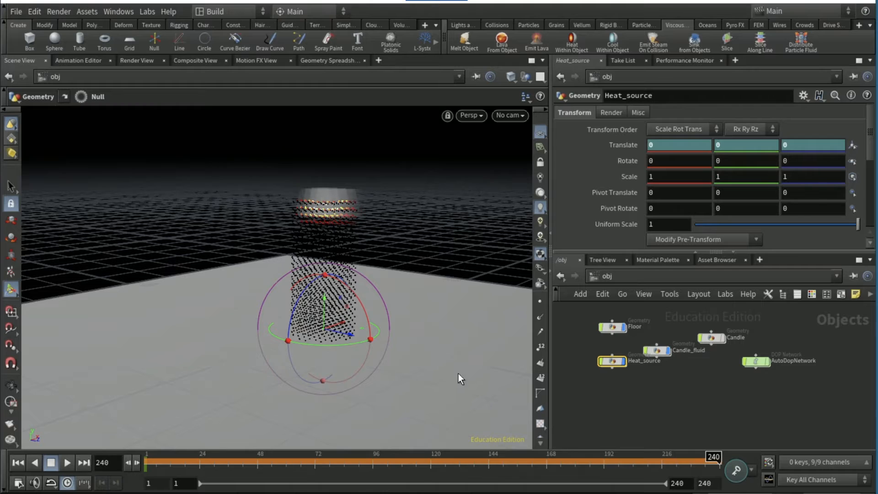
left_click(745, 144)
type("0.003")
key("Return")
scroll(715, 145, "down", 5)
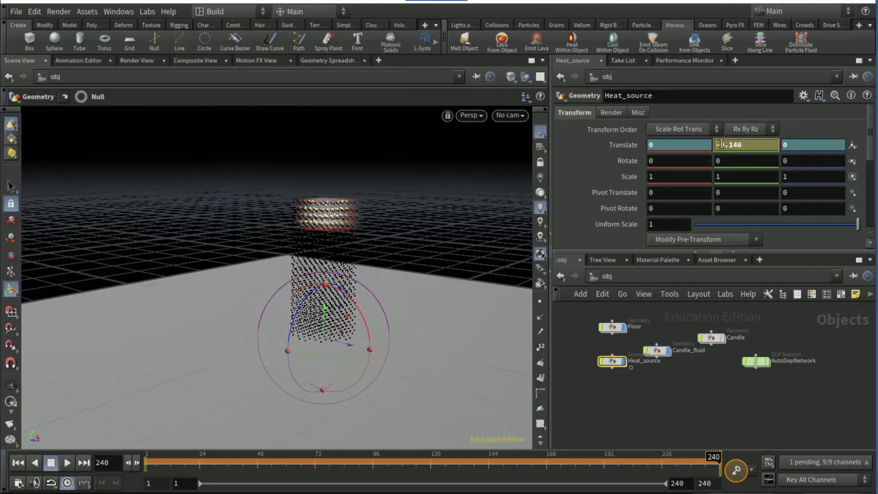
scroll(719, 144, "down", 15)
scroll(719, 145, "up", 4)
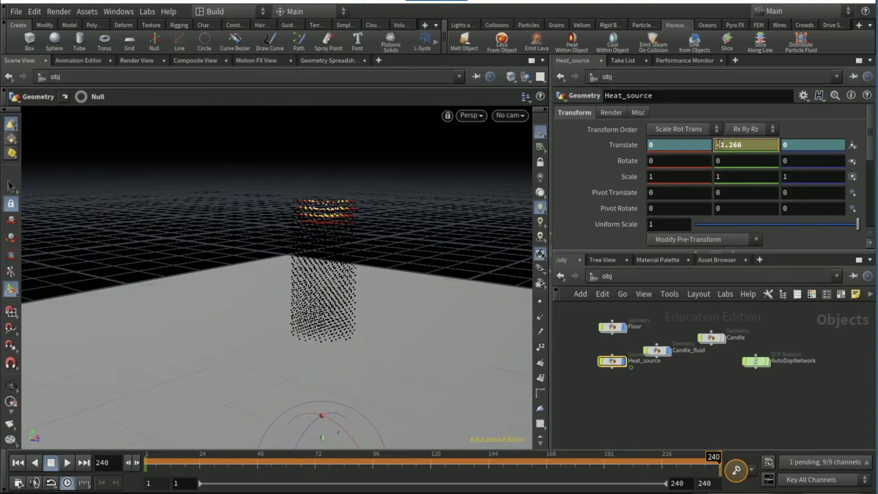
scroll(719, 144, "down", 2)
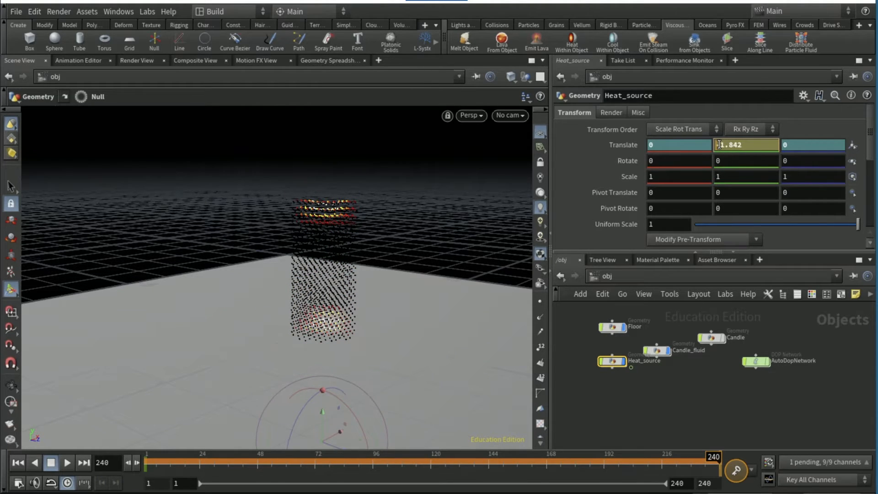
Shift the Heat_source object sideways toward the candle's centre at frame 240, with an X translation of -0.219.
left_click_drag(377, 366, 382, 343, "alt")
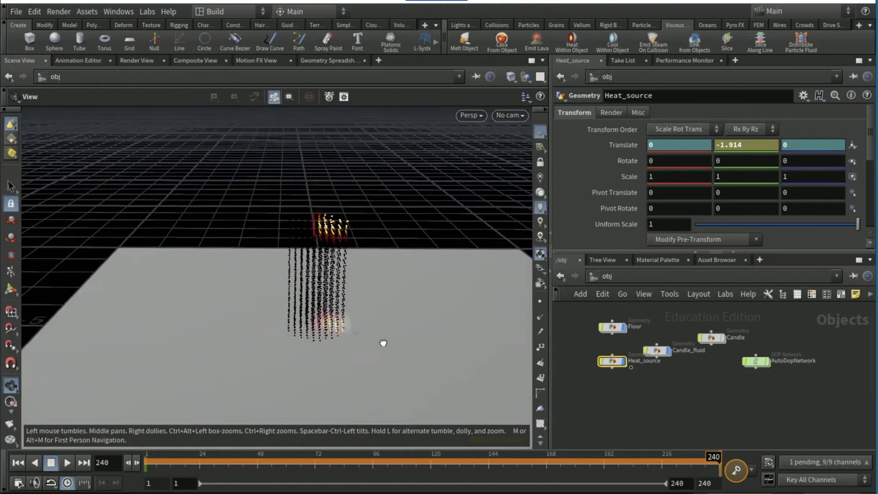
key("Escape")
scroll(648, 145, "down", 4)
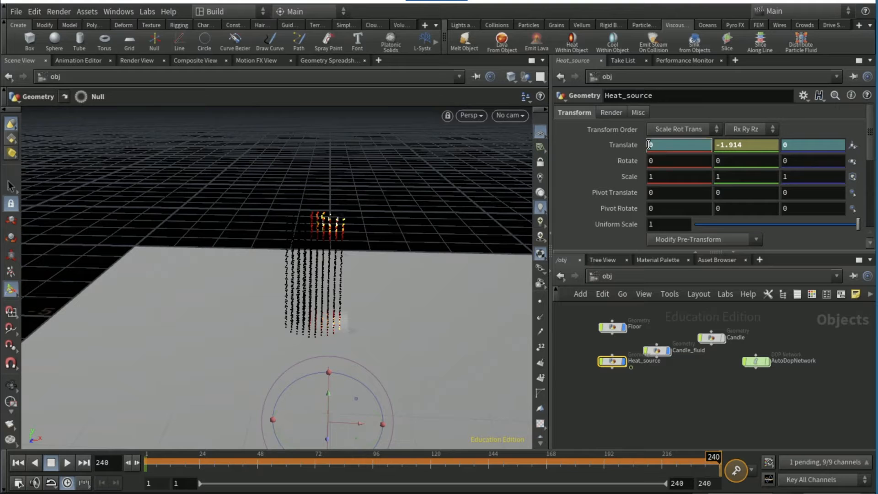
scroll(648, 145, "down", 4)
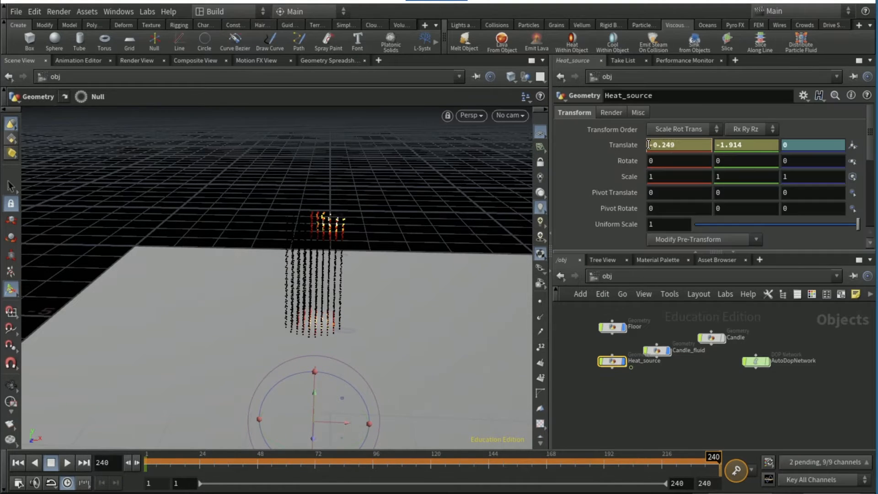
scroll(649, 145, "down", 3)
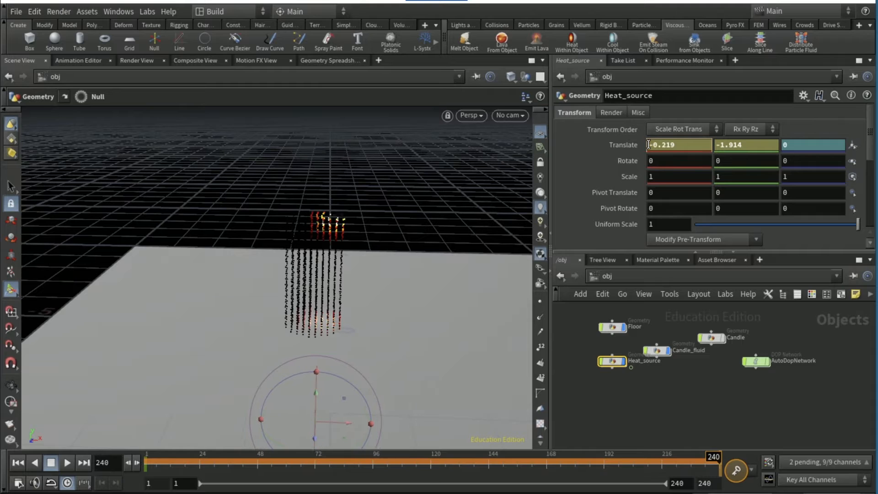
Set a keyframe on the Heat_source object's Translate parameter at frame 240.
left_click(684, 406)
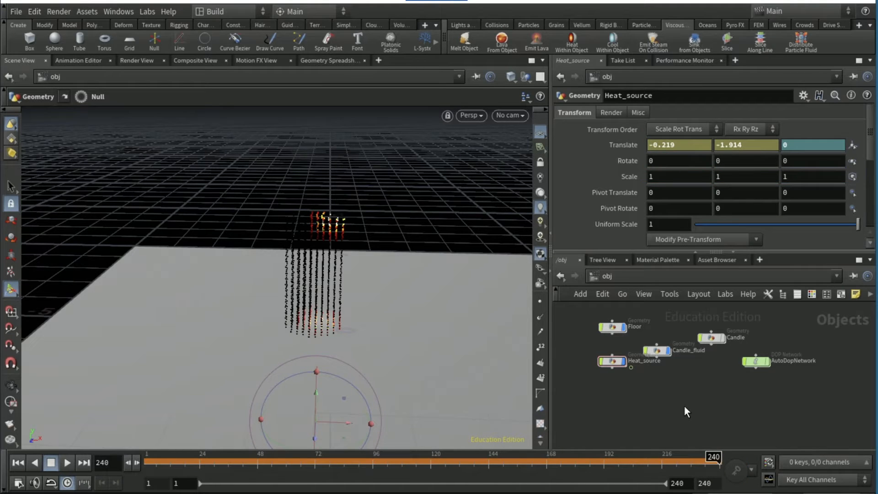
double_click(755, 364)
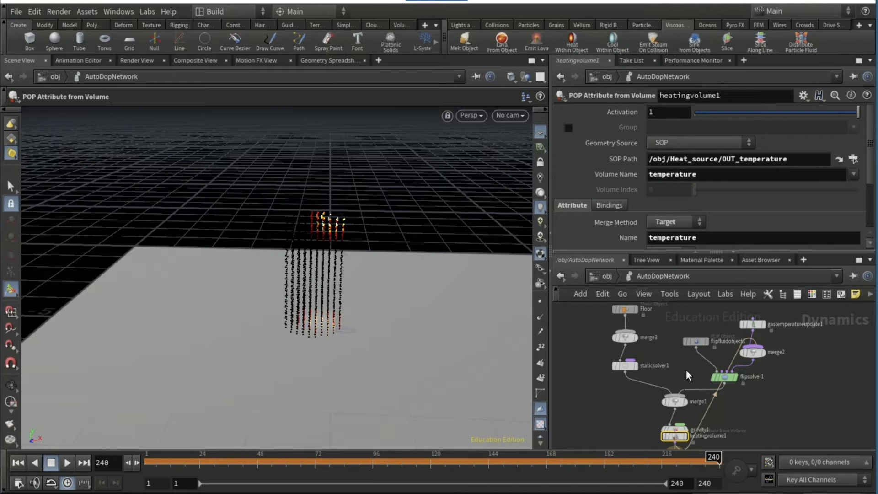
left_click(595, 272)
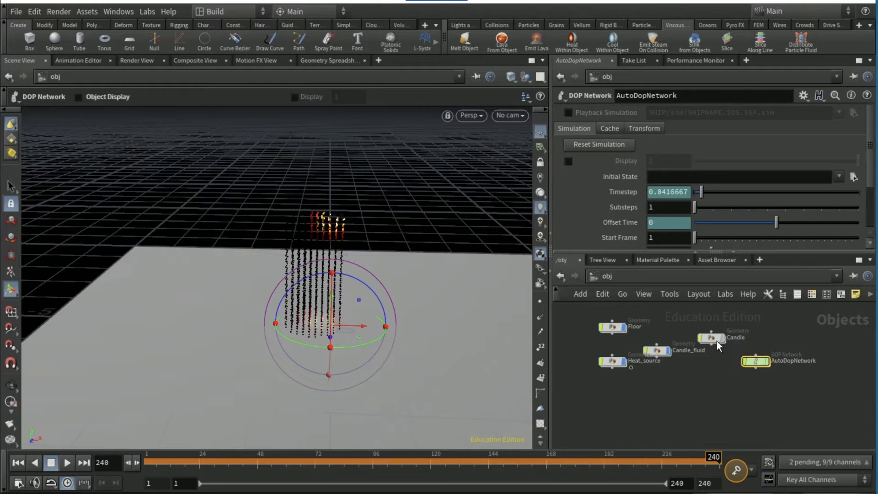
left_click(608, 365)
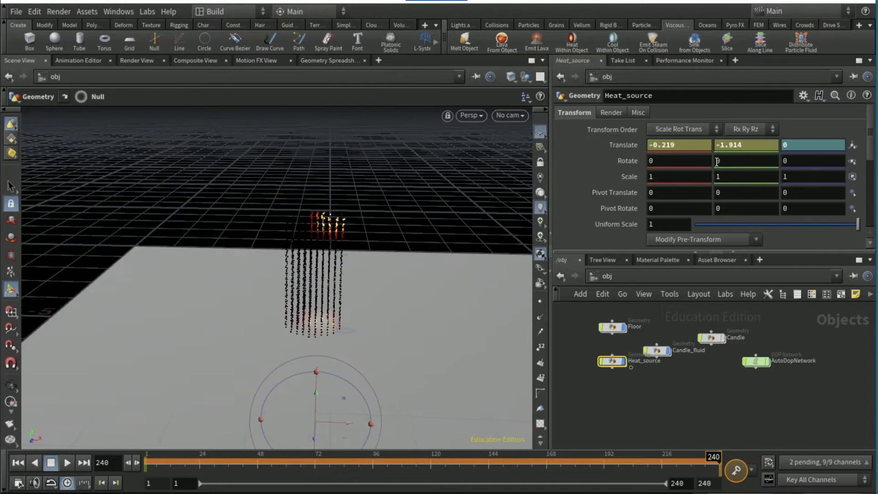
right_click(629, 138)
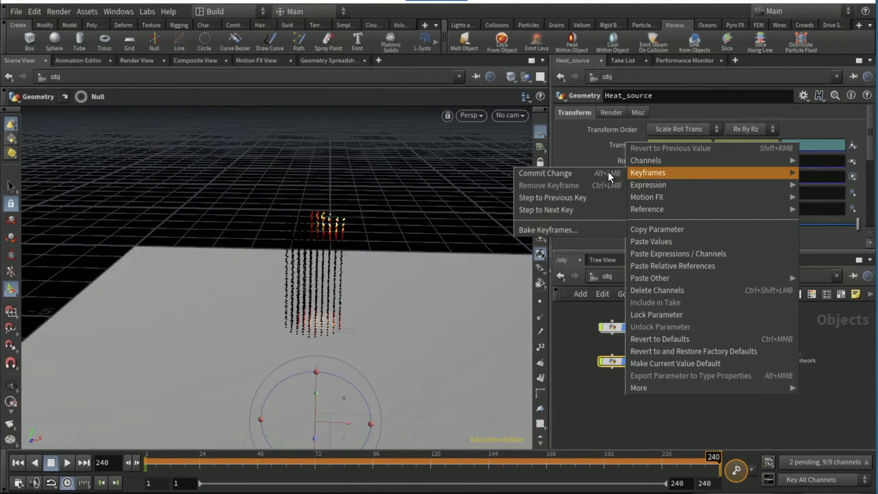
left_click(605, 178)
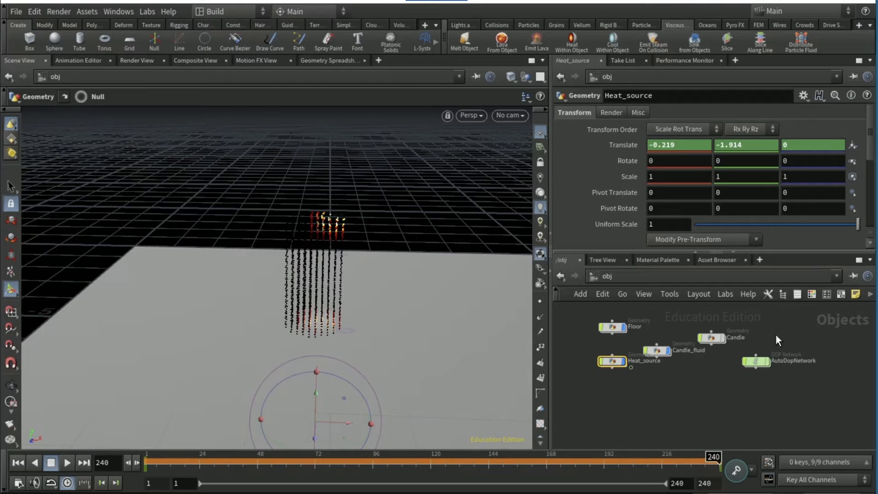
Lay out the nodes inside AutoDopNetwork and set gastemperatureupdate1's Outer Cooling Rate to 1.
double_click(758, 361)
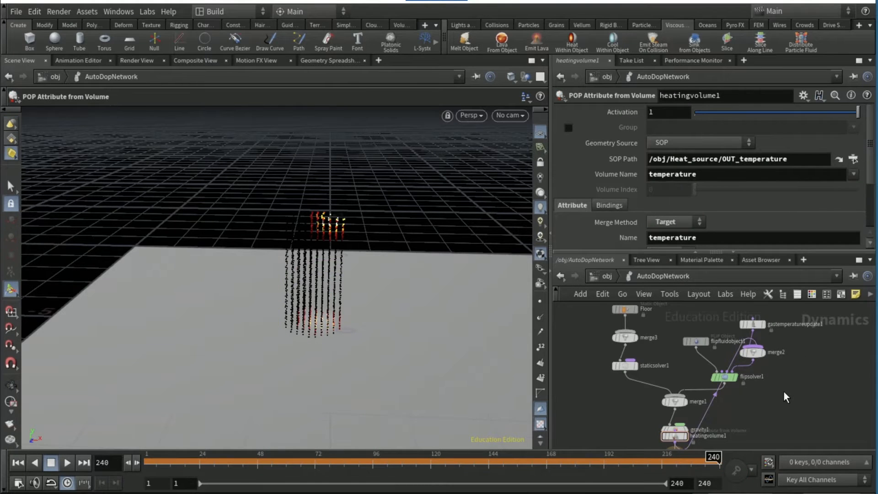
key("l")
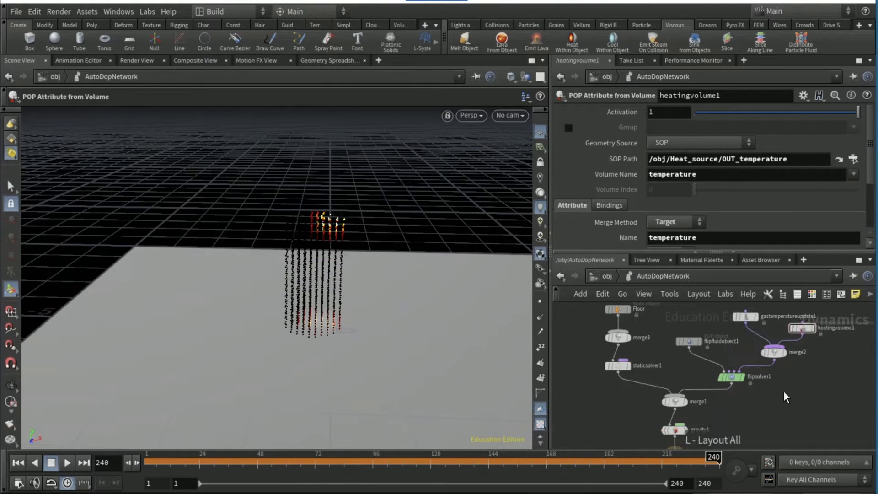
left_click(746, 319)
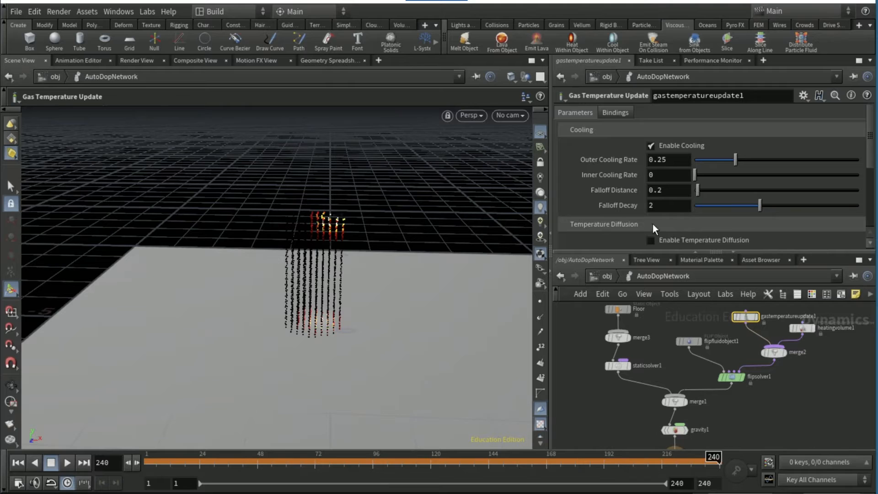
double_click(658, 159)
type("1")
key("Return")
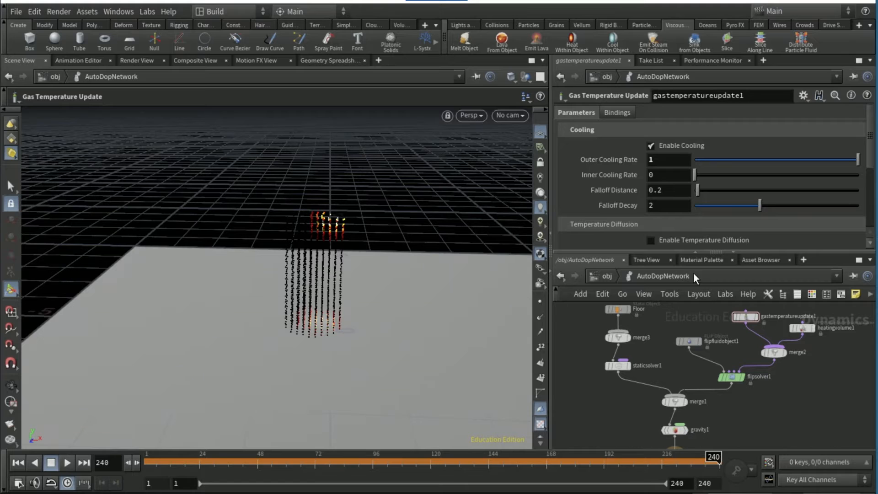
Enable Ramp Remap for gastemperatureupdate1's temperature-to-viscosity mapping and set the position of ramp point 3 to 0.005.
scroll(624, 194, "down", 5)
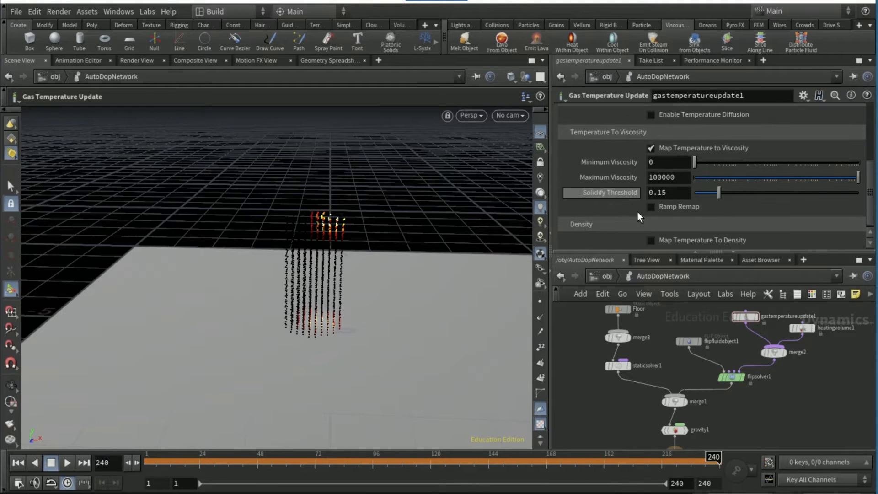
left_click(603, 204)
scroll(603, 204, "down", 3)
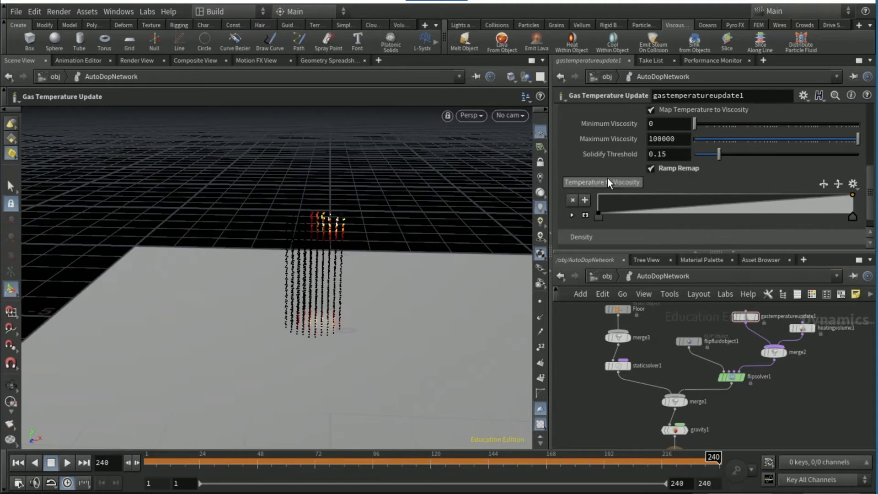
scroll(607, 177, "down", 1)
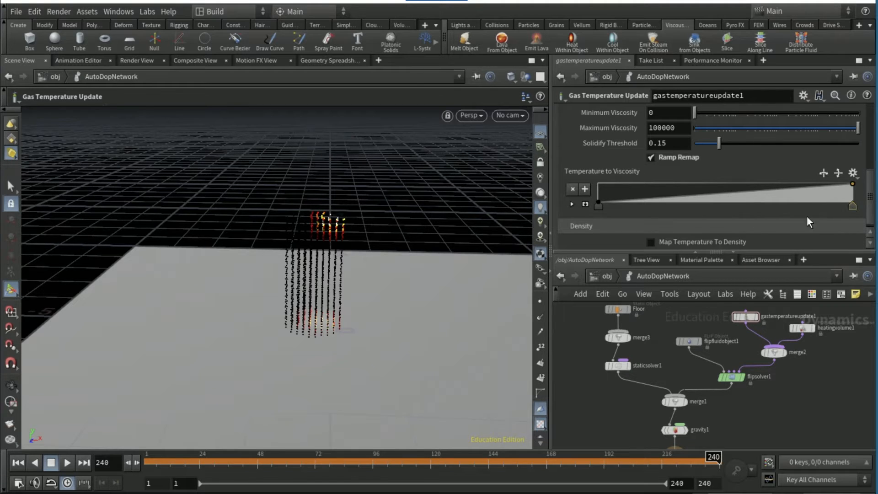
scroll(764, 221, "down", 1)
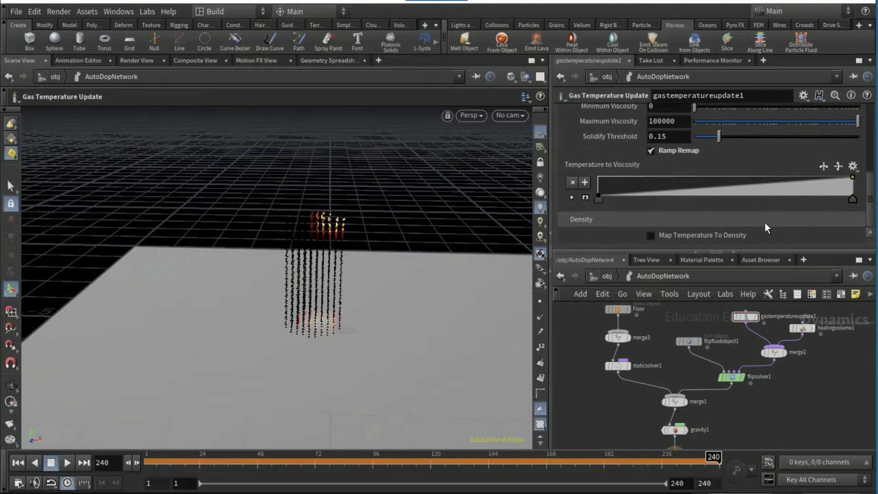
left_click(572, 197)
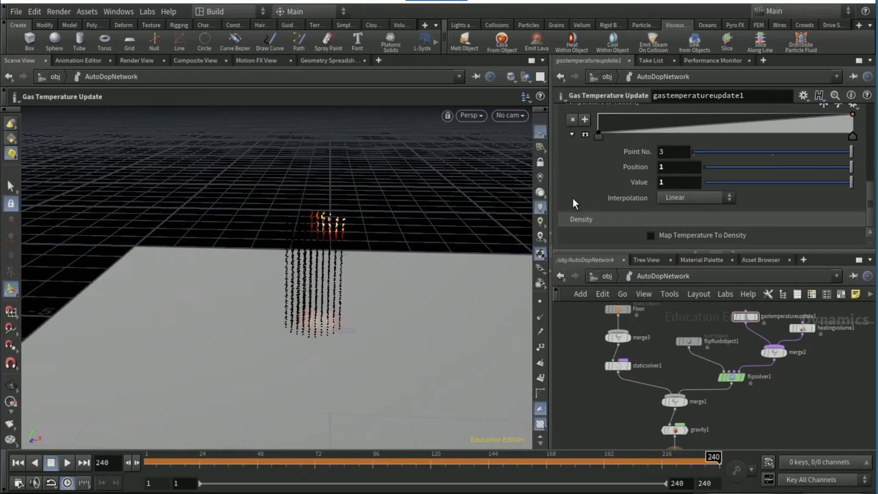
double_click(684, 169)
type(".005")
key("Return")
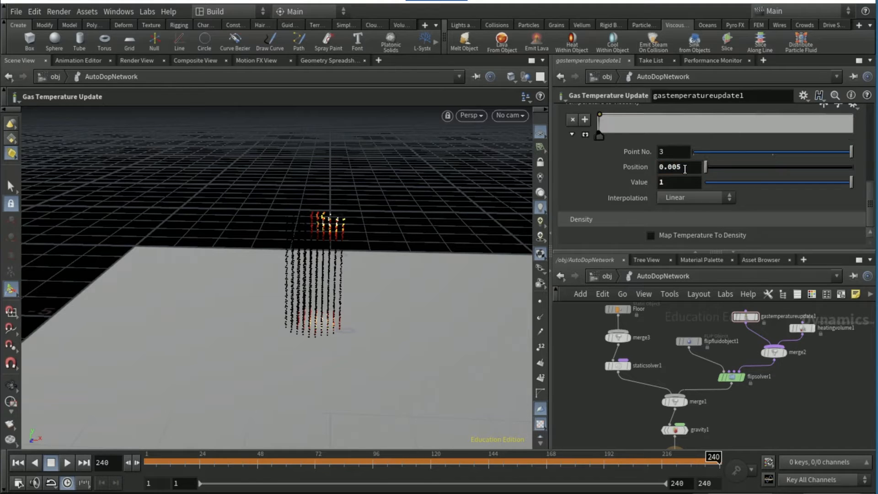
Simulate the melting candle from frame 1 and examine the particles at frame 240 from another angle.
left_click(18, 462)
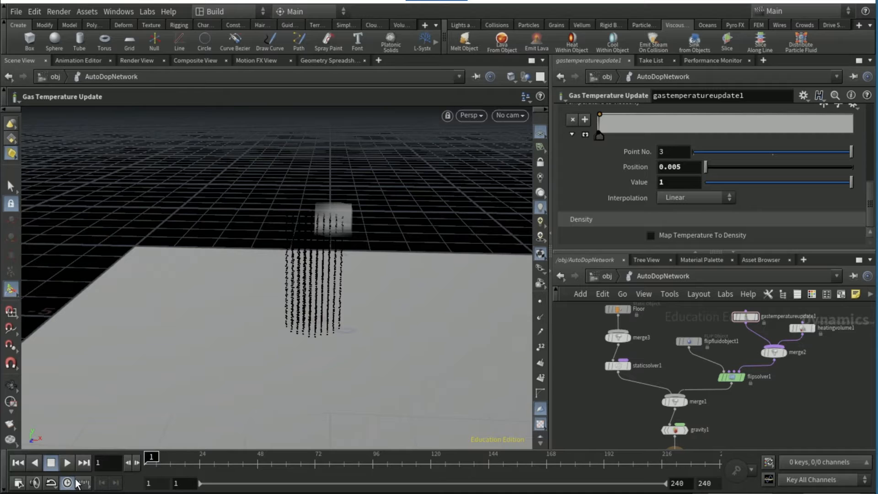
left_click(67, 462)
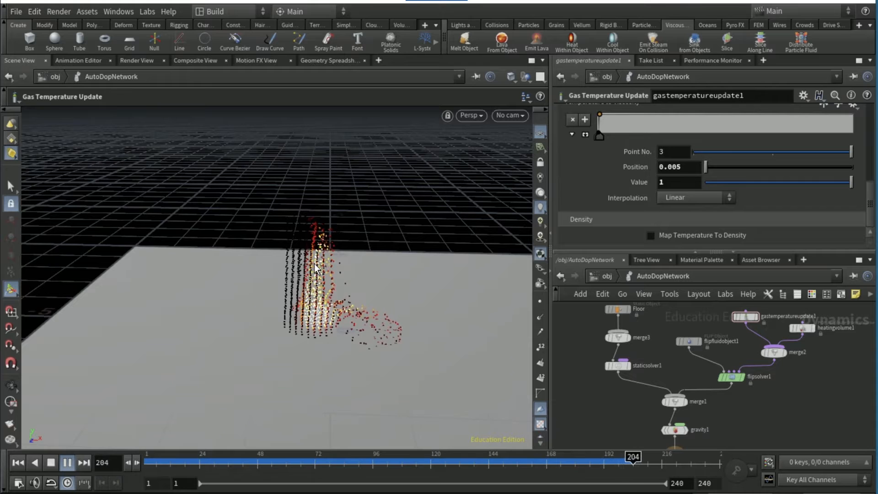
left_click(50, 462)
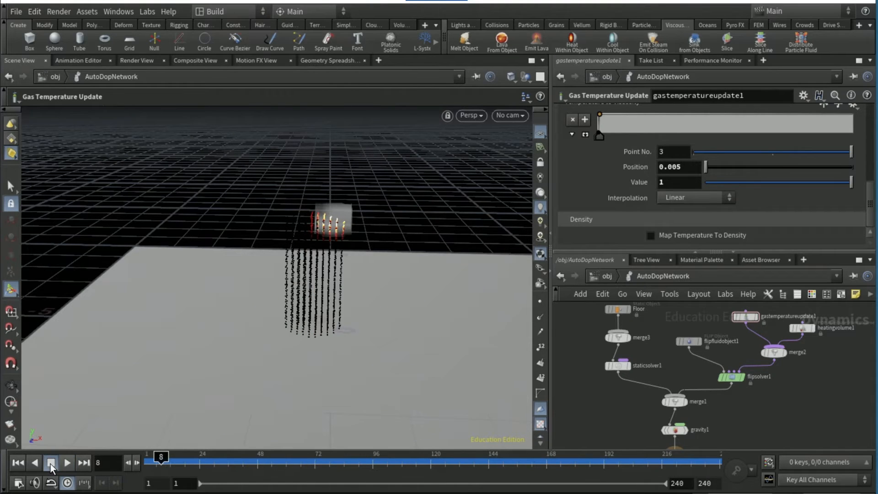
left_click(84, 462)
key("Escape")
left_click_drag(280, 349, 320, 322)
Set the Particle Radius Scale of flipfluidobject1 to 1.4.
left_click(684, 339)
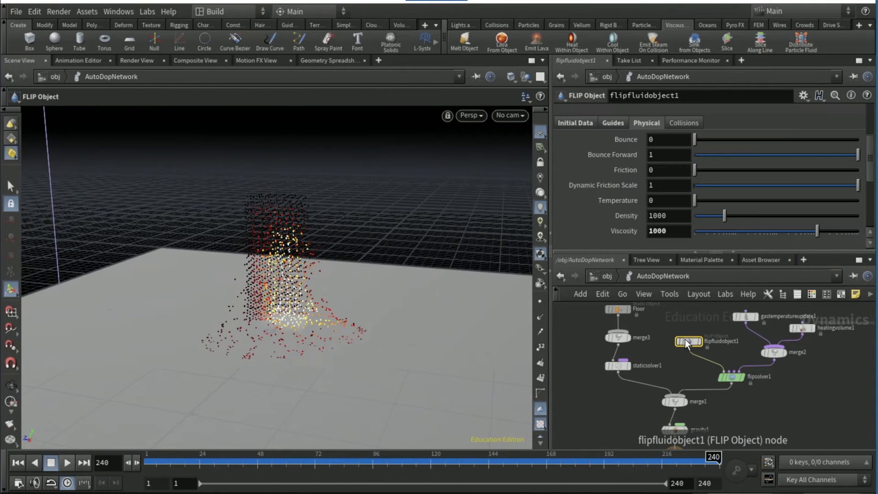
mouse_move(685, 340)
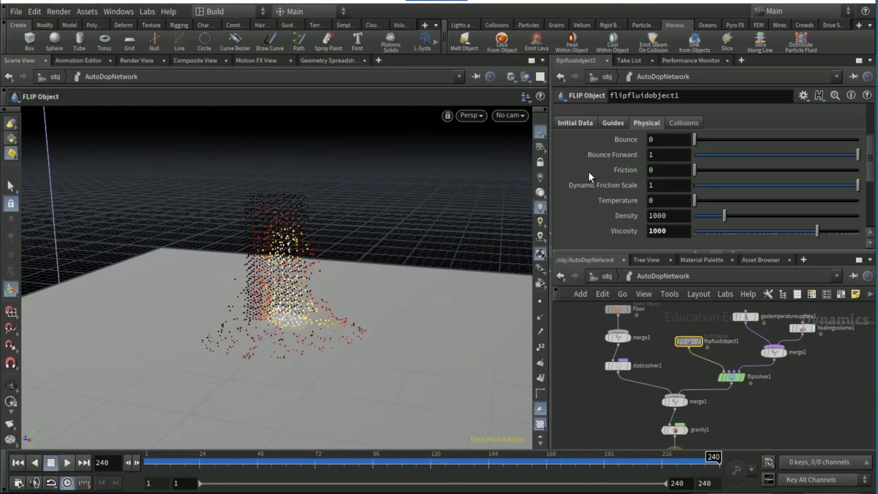
scroll(590, 180, "up", 4)
left_click(662, 143)
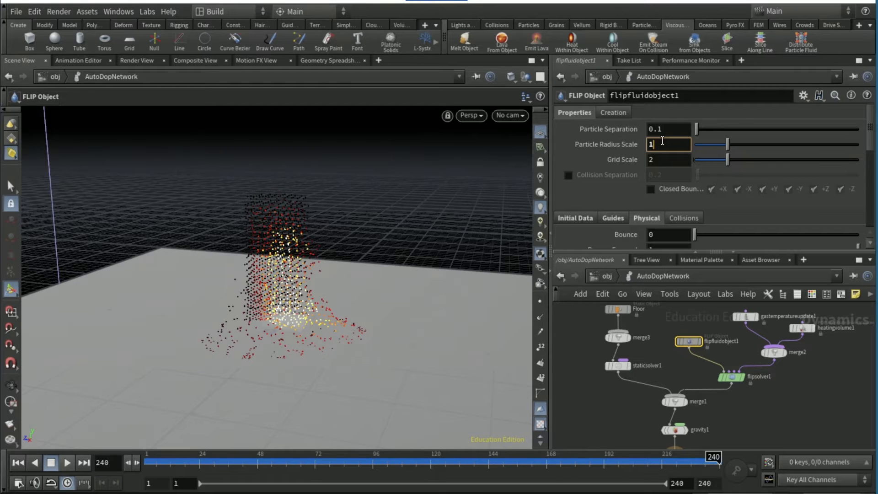
type("1.4")
key("Return")
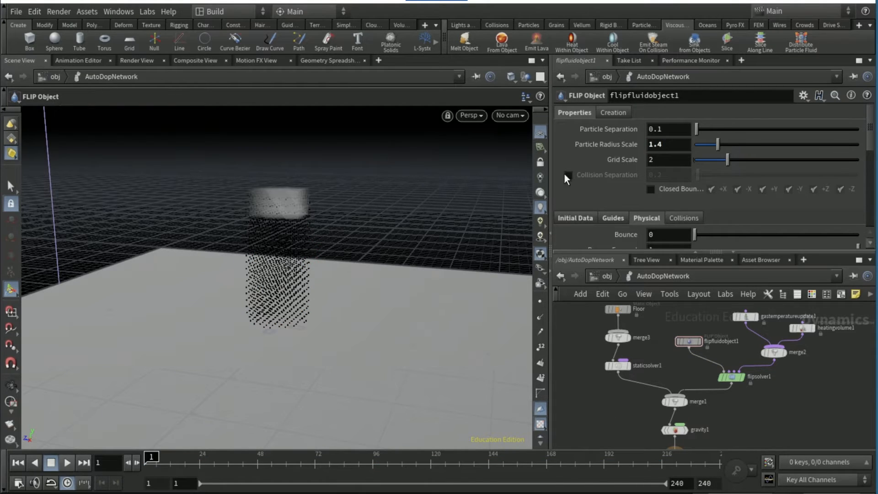
Set flipfluidobject1's Particle Separation to 0.03 and play the first frames of the refined simulation.
left_click(665, 129)
type("03")
key("Return")
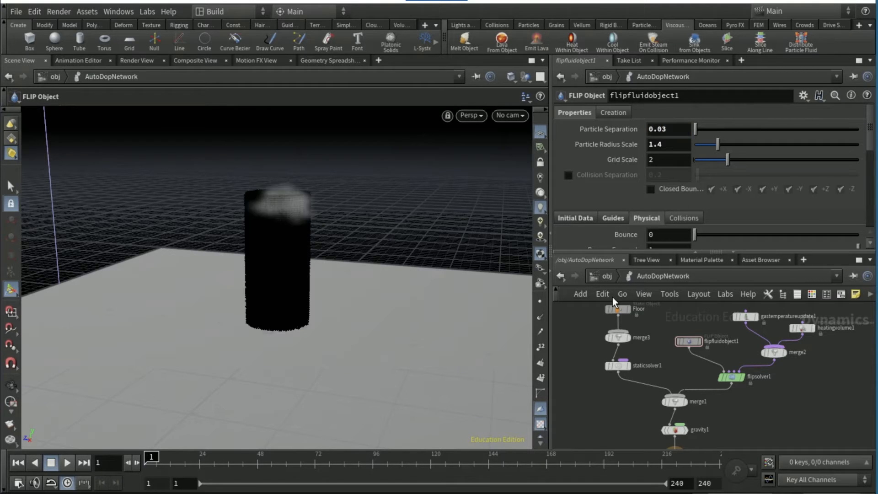
left_click(67, 462)
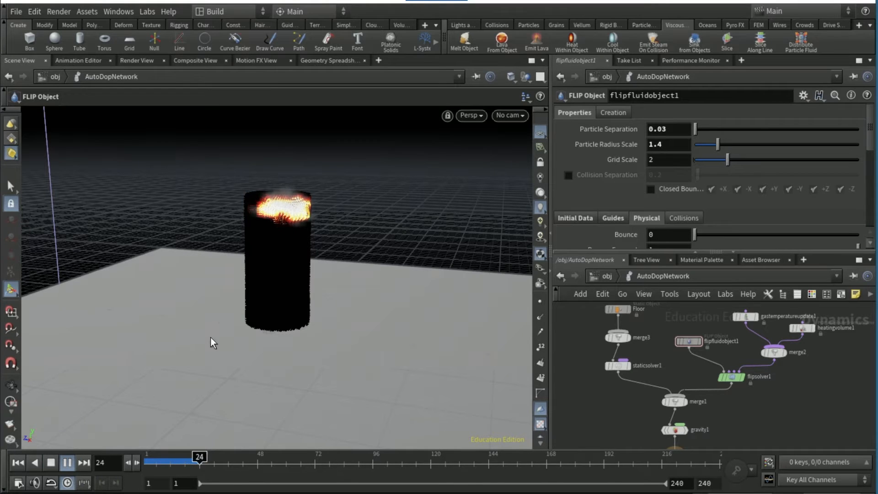
left_click(51, 462)
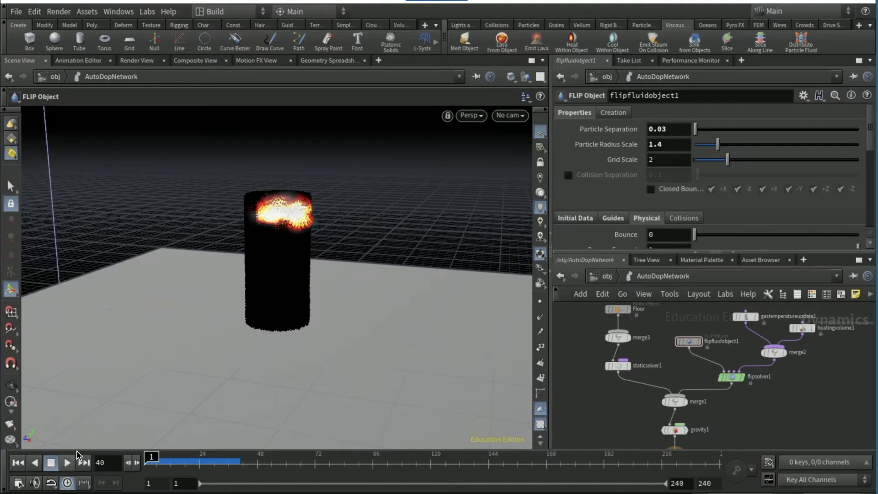
Animate the noise of the mountain1 node inside Heat_source with a Pulse Duration of 10.
left_click(605, 276)
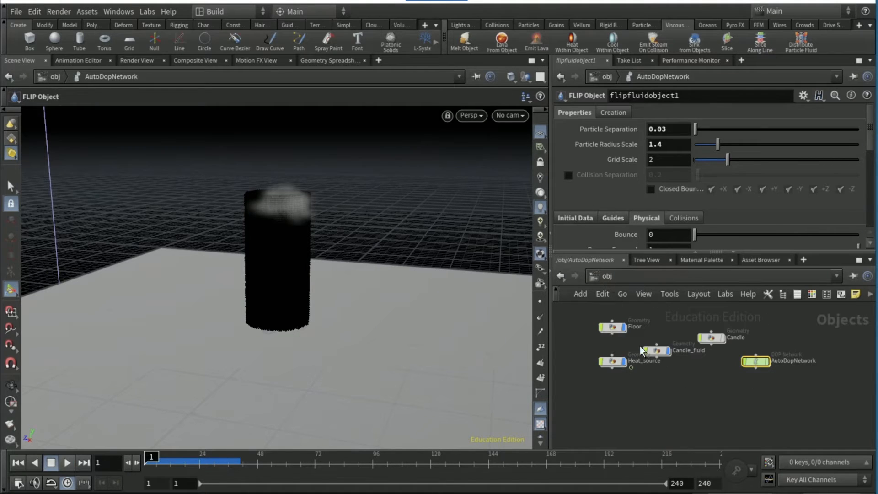
left_click(610, 360)
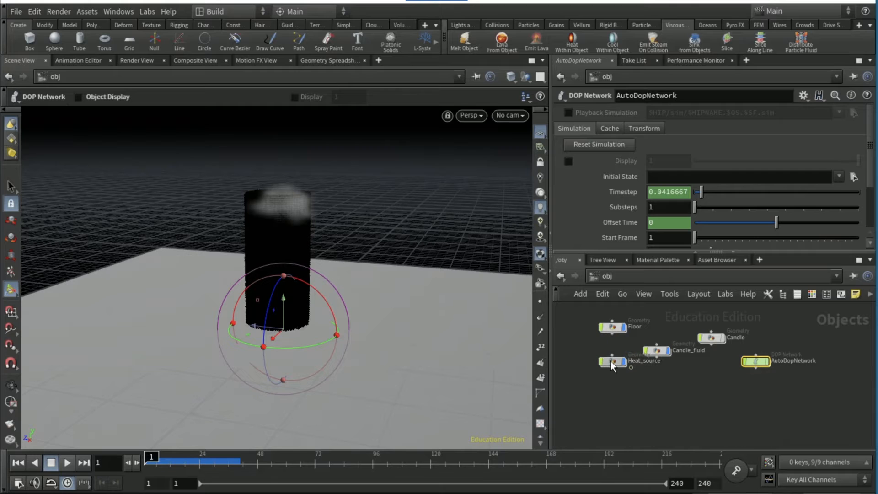
double_click(619, 366)
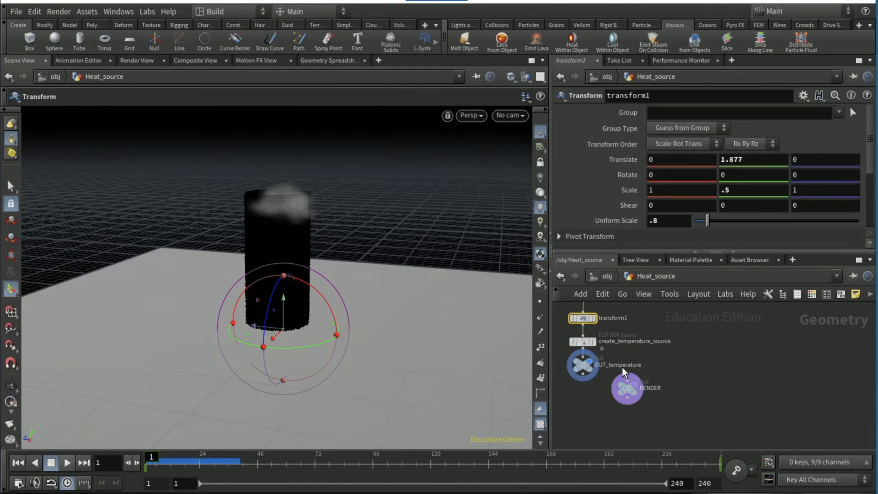
middle_click_drag(683, 332, 729, 390)
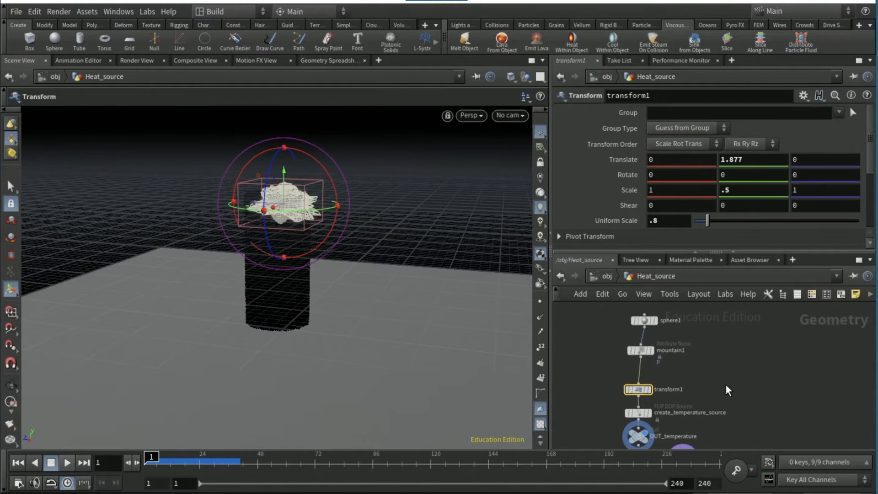
left_click(641, 351)
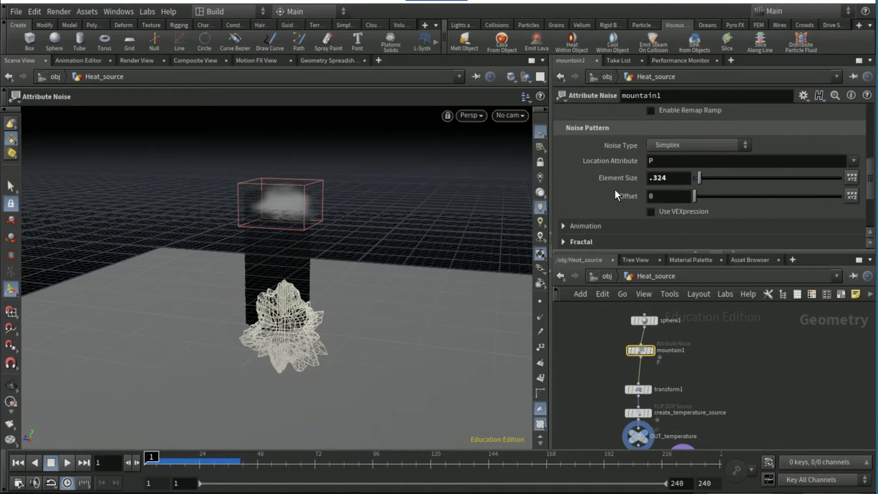
scroll(613, 190, "down", 3)
left_click(610, 171)
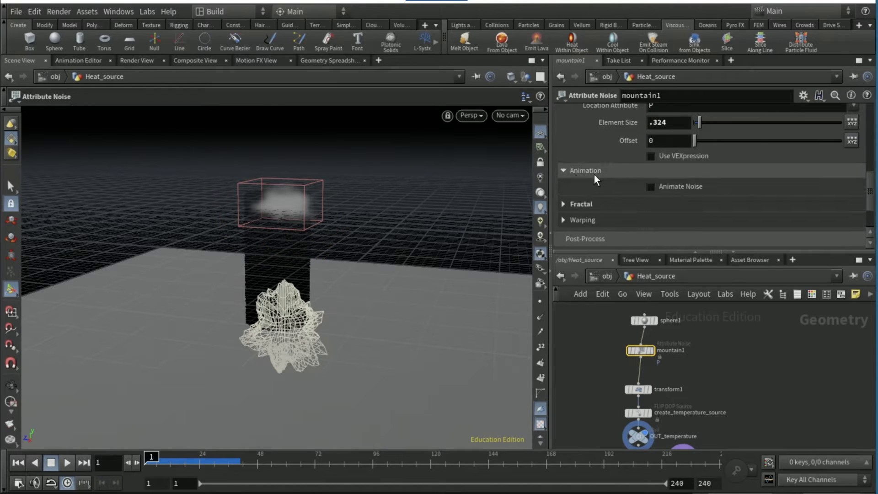
left_click(650, 186)
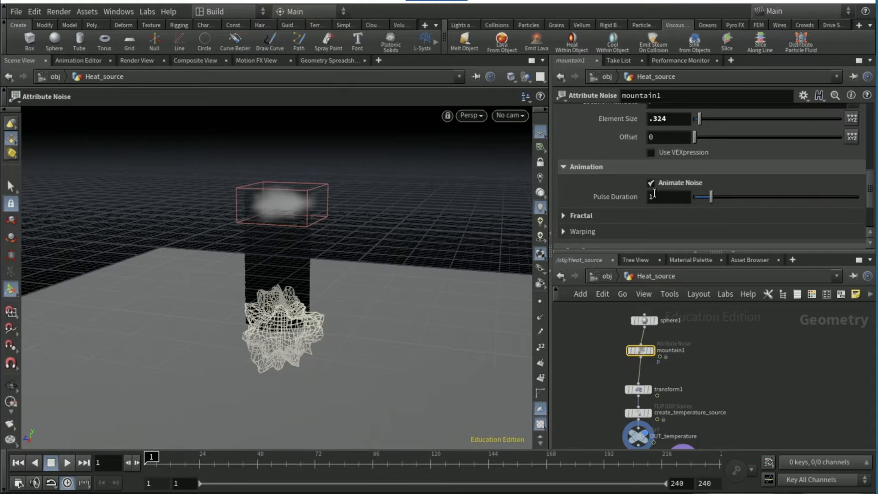
left_click(657, 196)
type("0")
key("Return")
Display the particlefluidsurface1 mesh inside Candle_fluid, play the simulation to frame 205 and examine the melted surface from another angle.
left_click(607, 277)
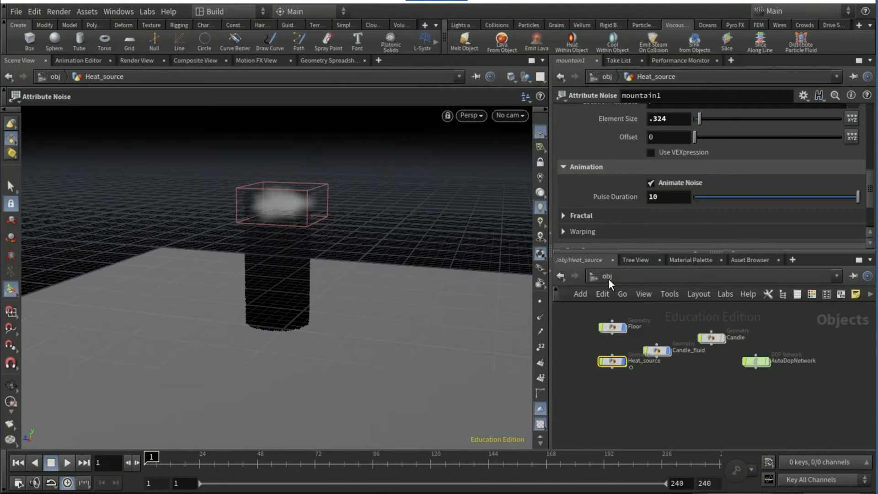
left_click(650, 372)
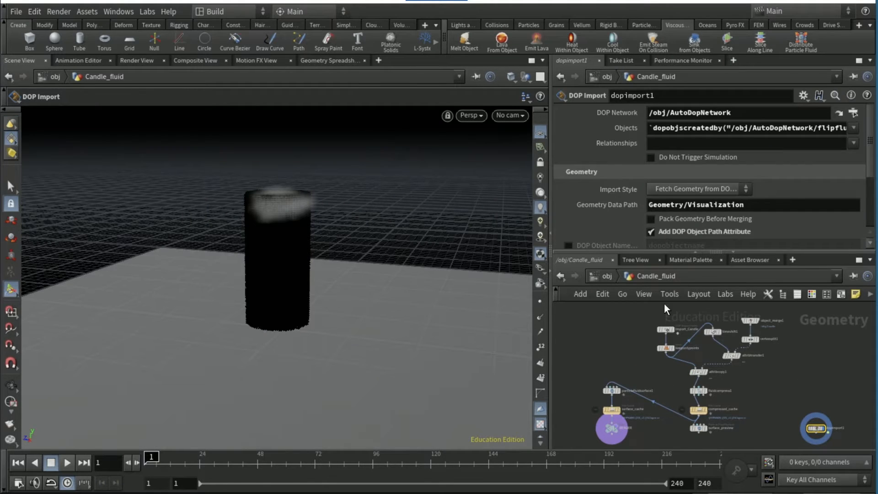
mouse_move(619, 392)
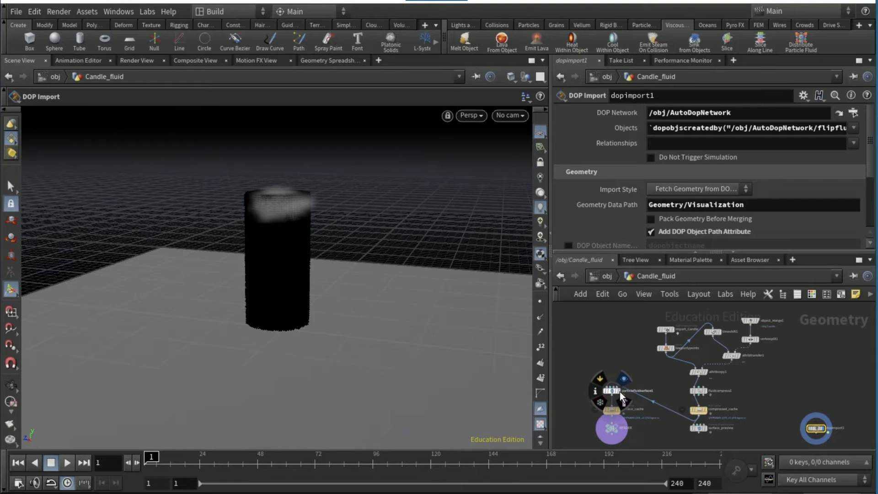
key("r")
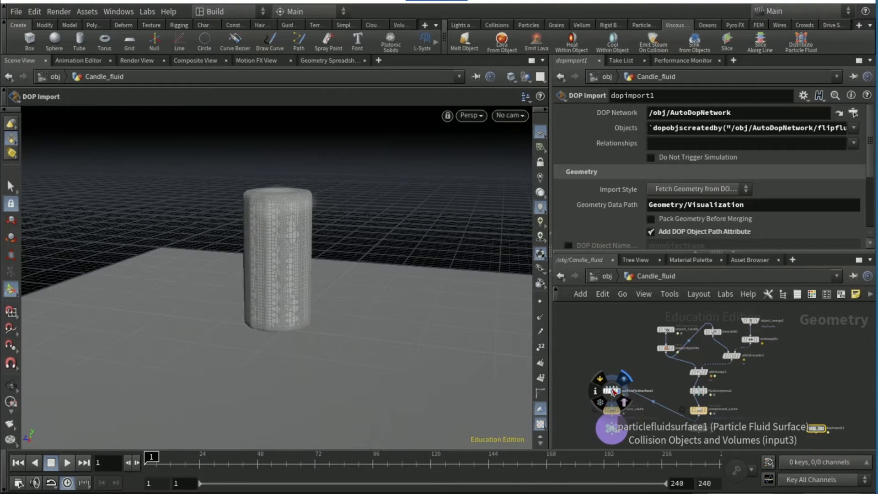
left_click(68, 462)
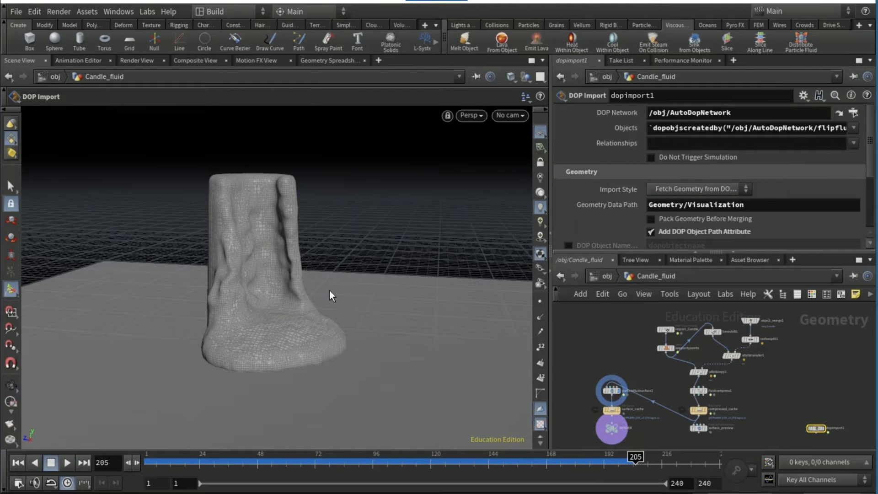
key("Escape")
left_click_drag(293, 325, 433, 337)
Offset the Heat_source object at frame 1 to Translate X -0.253 and Translate Z 0.251.
left_click(600, 272)
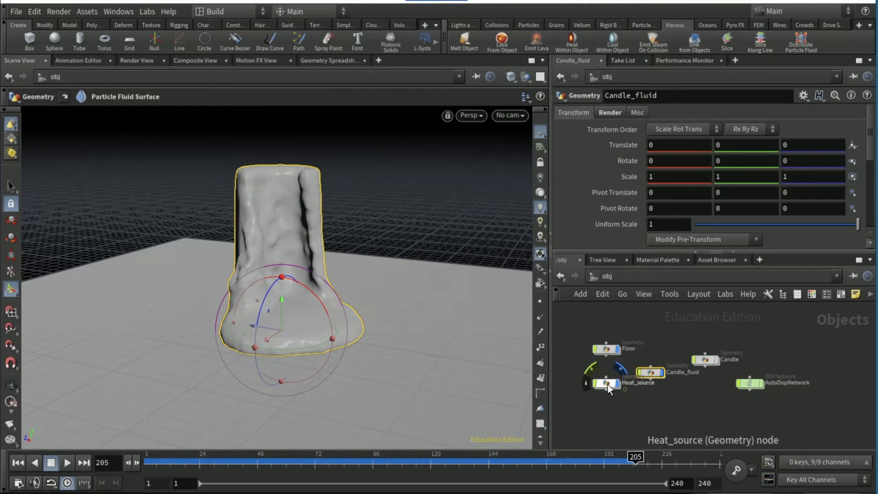
double_click(608, 384)
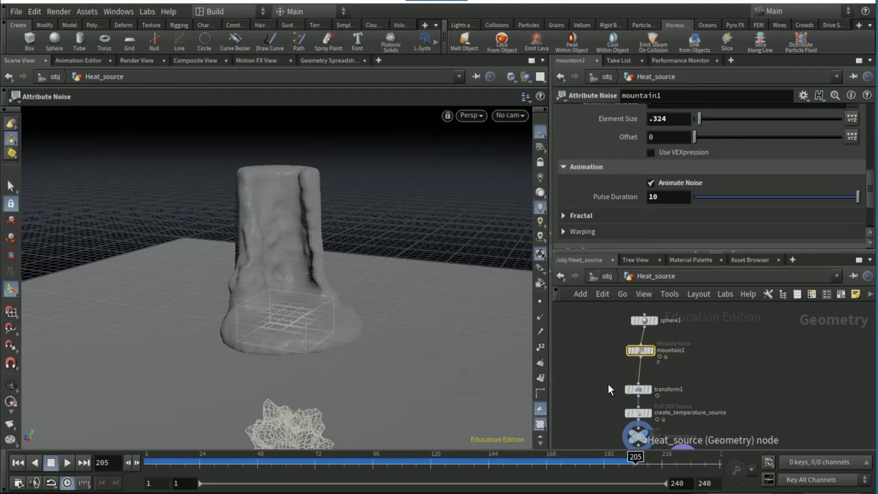
left_click(604, 276)
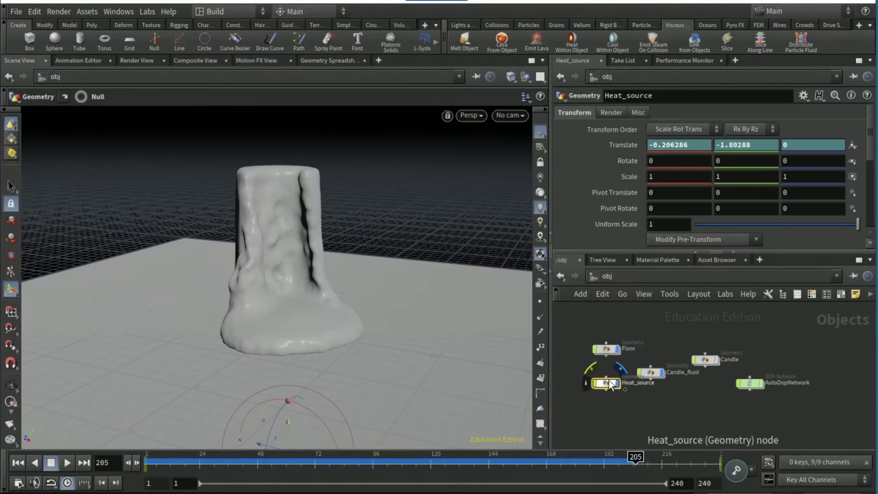
key("ctrl+Up")
key("Escape")
left_click_drag(323, 250, 343, 245)
key("Return")
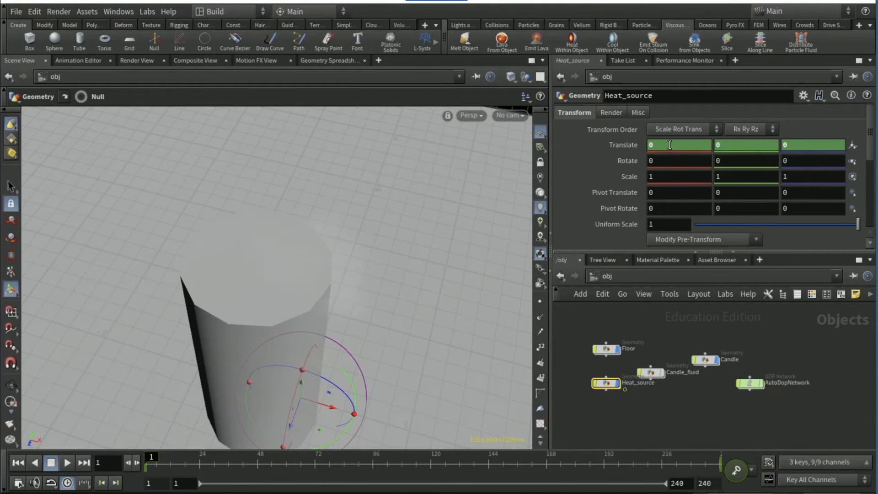
mouse_move(669, 144)
middle_mouse_down()
mouse_move(682, 145)
mouse_move(669, 145)
middle_mouse_up()
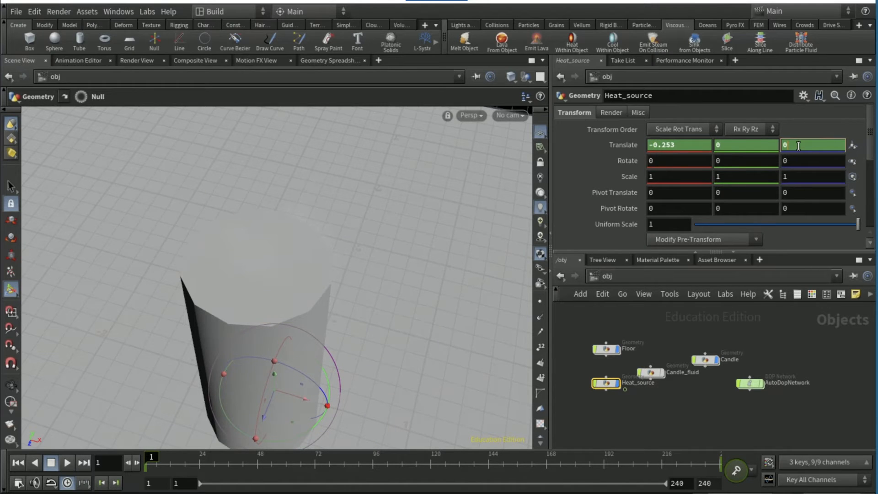
middle_click_drag(798, 146, 788, 148)
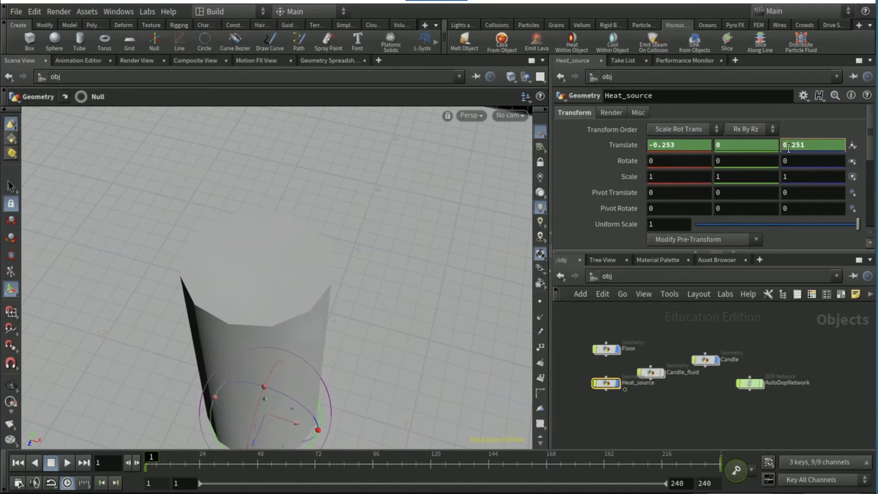
Hide the original Candle object and display Candle_fluid in the scene.
key("Escape")
left_click_drag(366, 325, 387, 256)
middle_click_drag(387, 257, 375, 274)
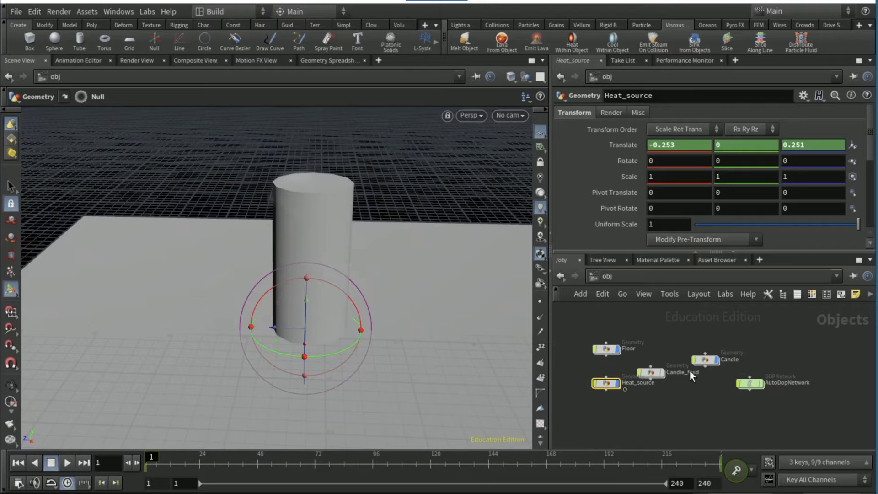
left_click(716, 359)
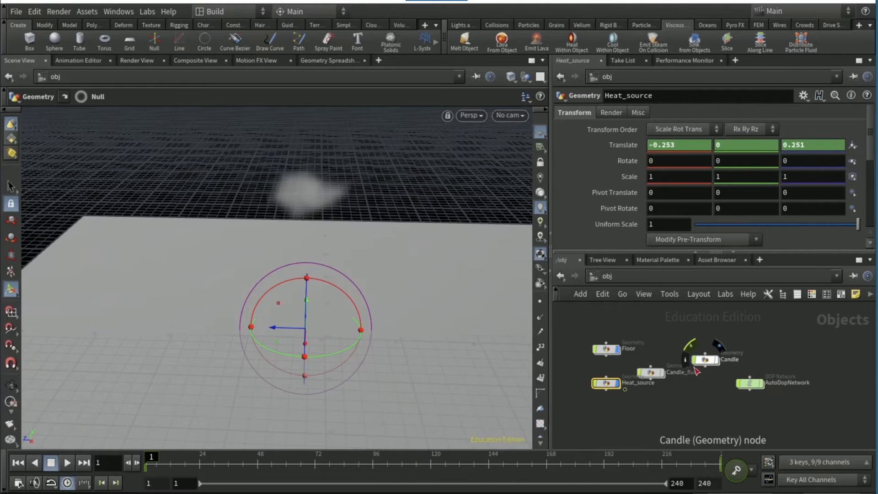
left_click(650, 374)
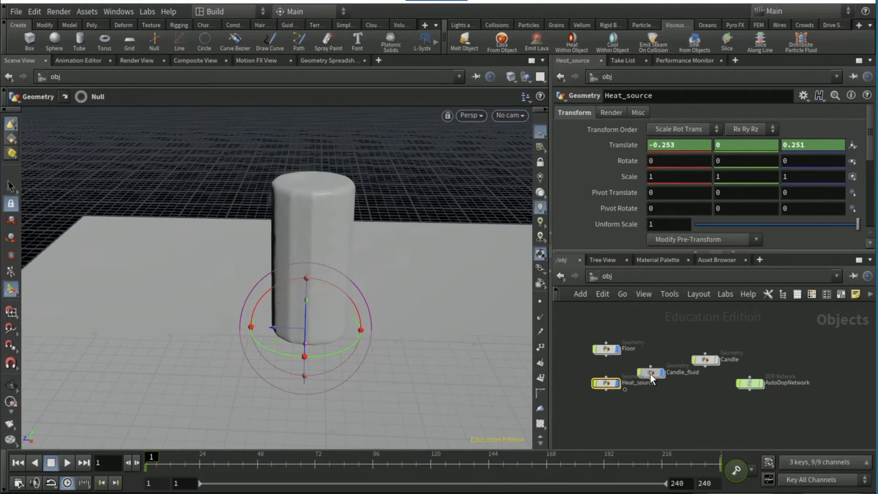
Play the simulation inside Candle_fluid to frame 206 and examine the melted candle surface.
double_click(650, 374)
left_click(81, 460)
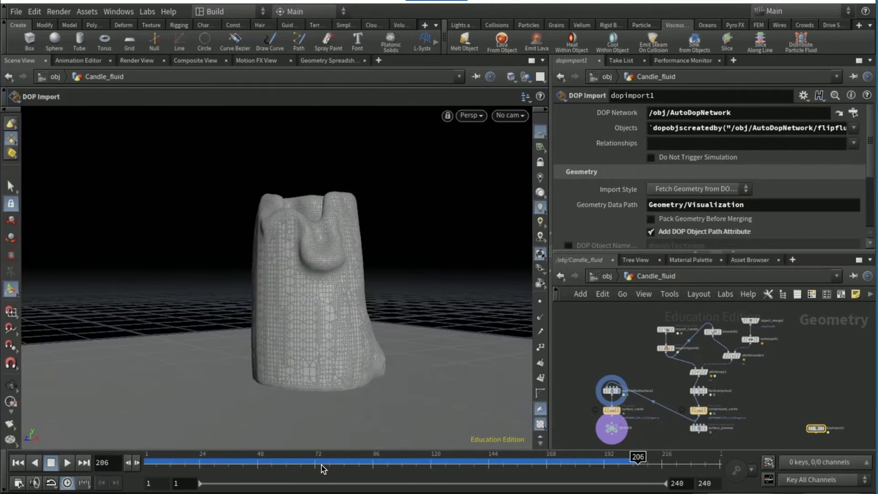
key("Escape")
left_click_drag(329, 276, 310, 247)
key("Return")
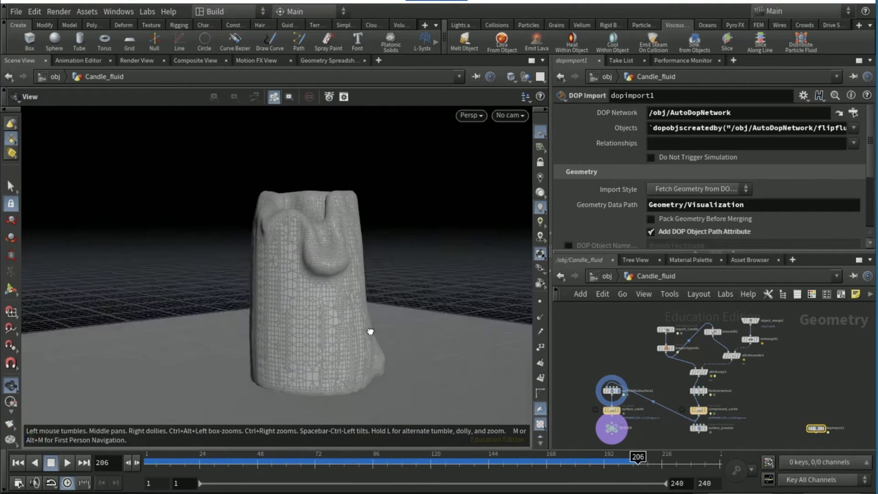
Set the Uniform Scale of the transform1 node inside Heat_source to 1.
left_click(606, 276)
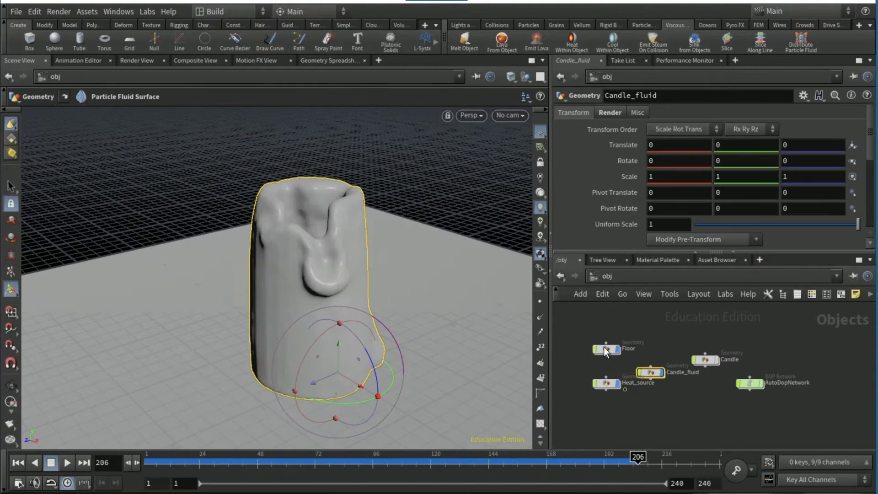
double_click(610, 385)
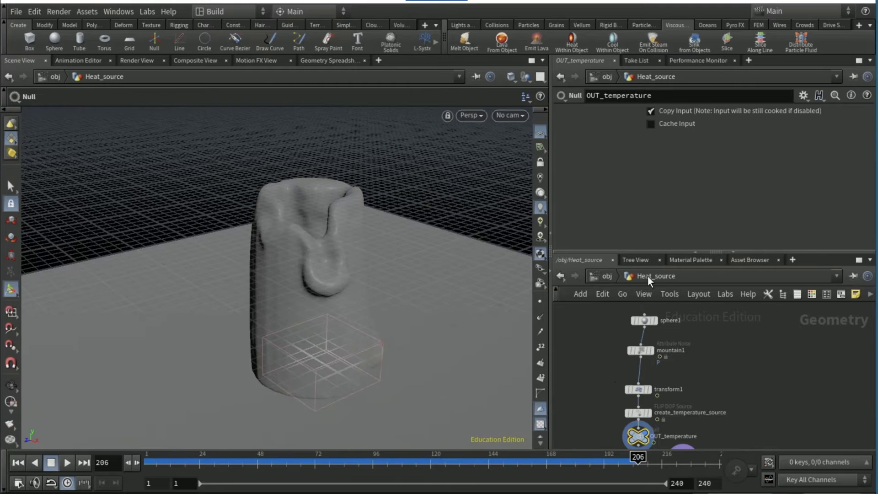
left_click(640, 391)
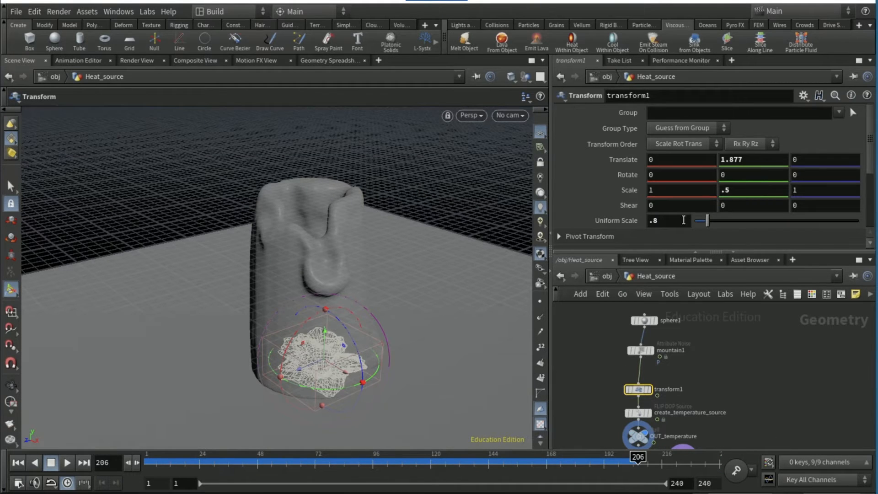
left_click(684, 220)
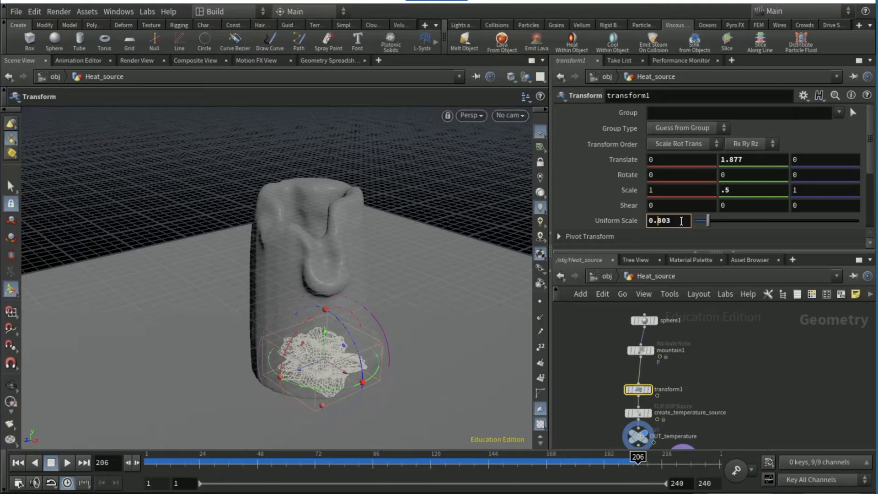
scroll(681, 221, "up", 1)
double_click(681, 221)
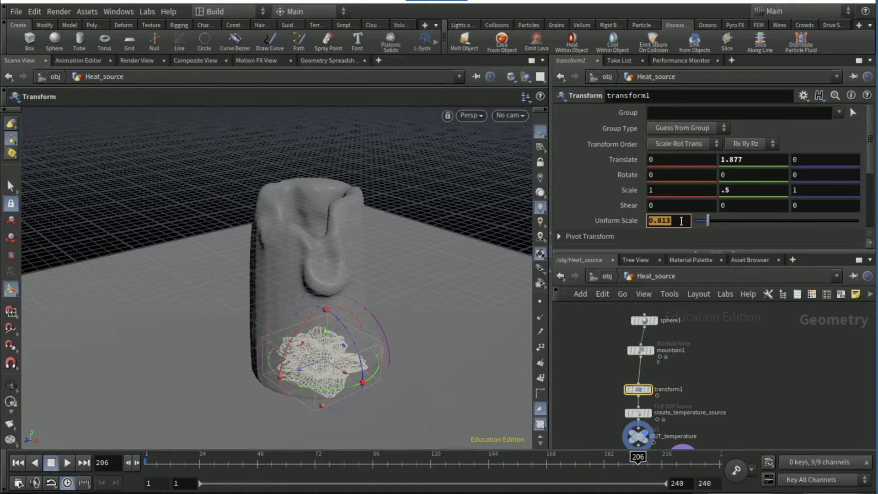
type("1")
key("Return")
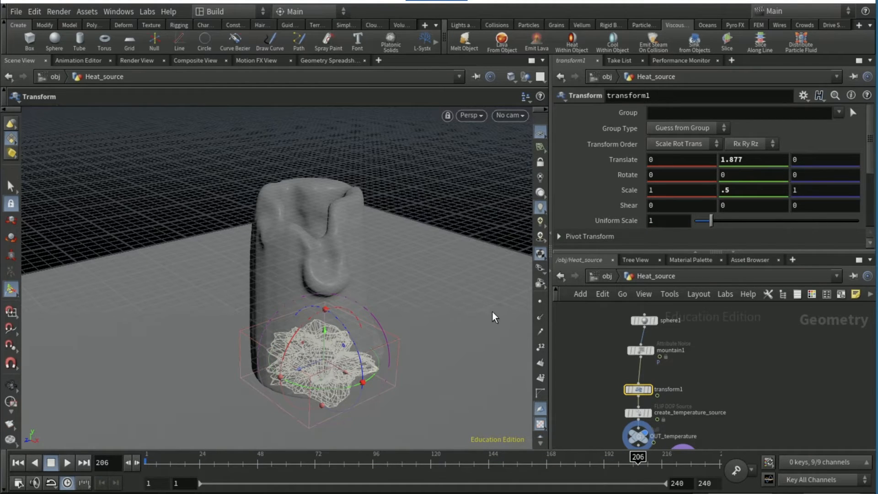
Enlarge the heat source further by raising transform1's Uniform Scale slightly above 1.
key("Escape")
left_click_drag(424, 300, 384, 294)
key("Return")
left_click(659, 222)
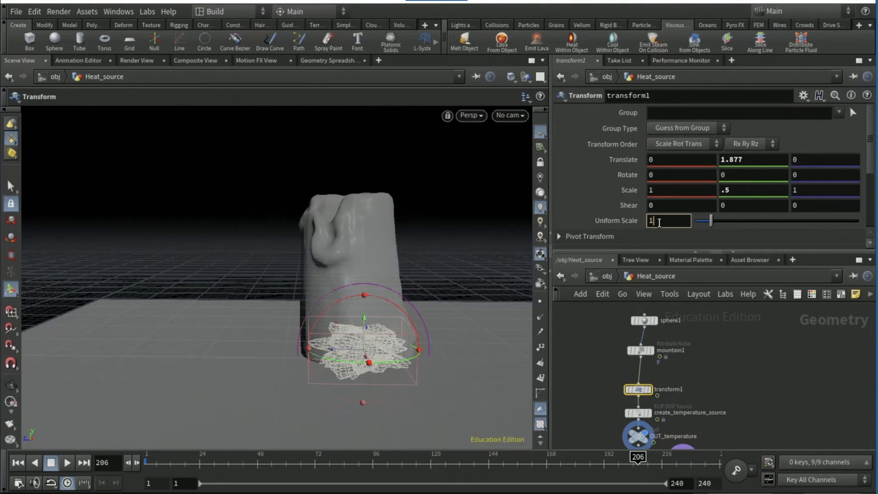
key("Return")
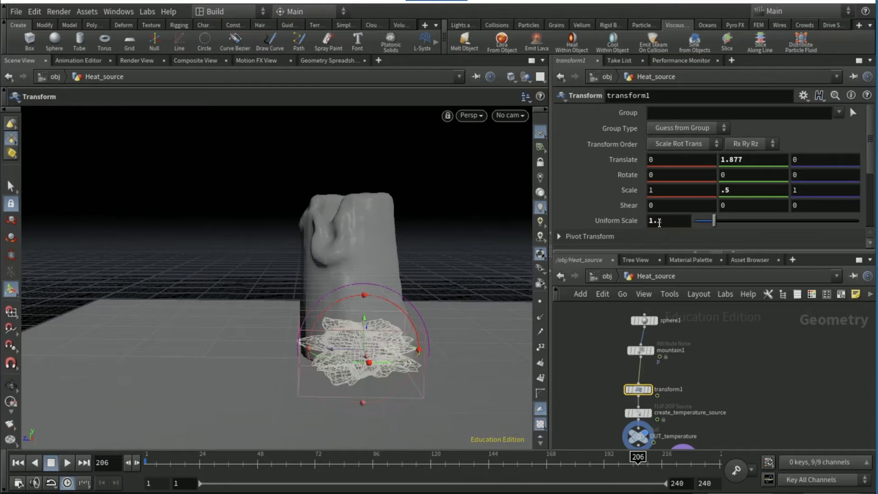
Return to the object level and examine the melting candle's upper rim at frame 45 from several angles.
left_click(606, 276)
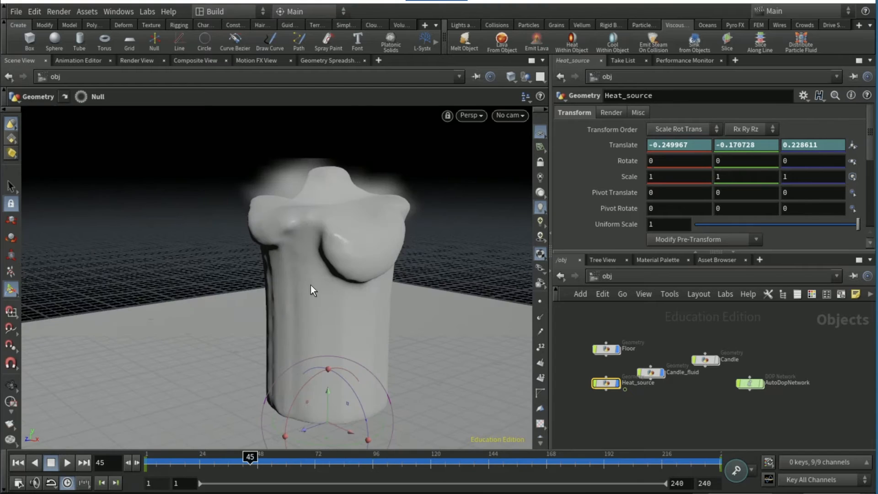
middle_click_drag(177, 179, 190, 196, "alt")
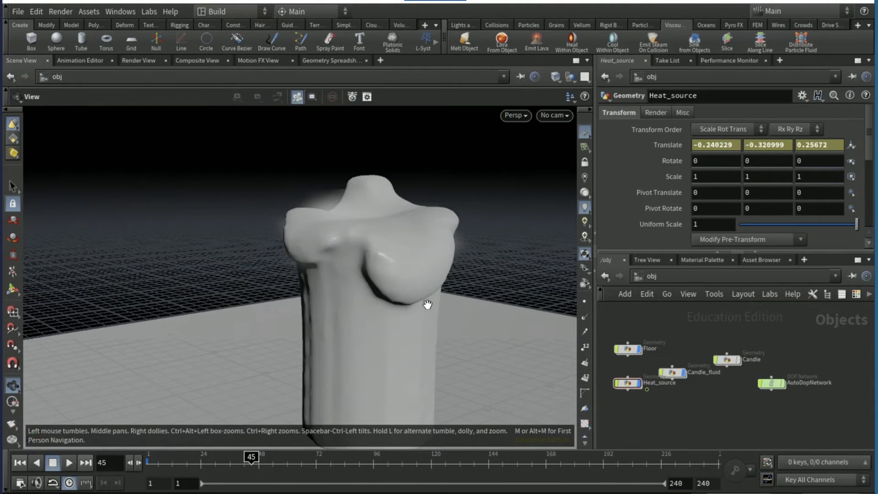
left_click_drag(427, 304, 429, 251, "alt")
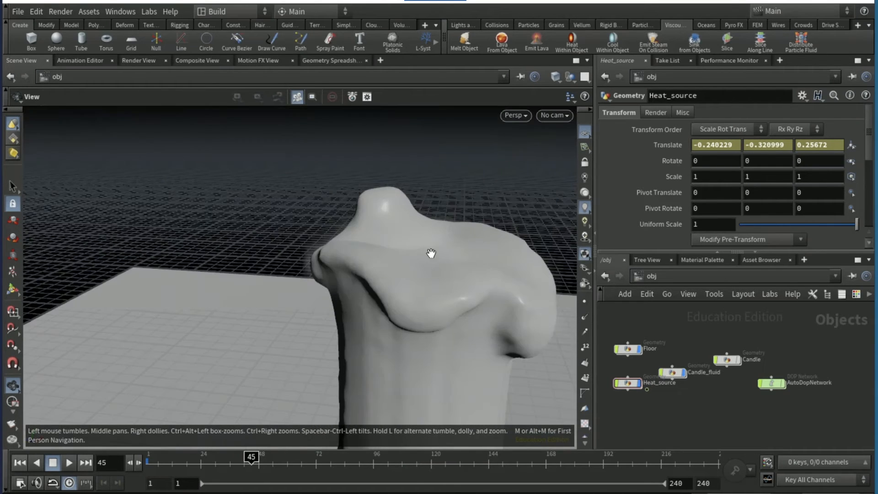
mouse_move(370, 227)
left_mouse_down("alt")
mouse_move(392, 243)
mouse_move(375, 235)
left_mouse_up("alt")
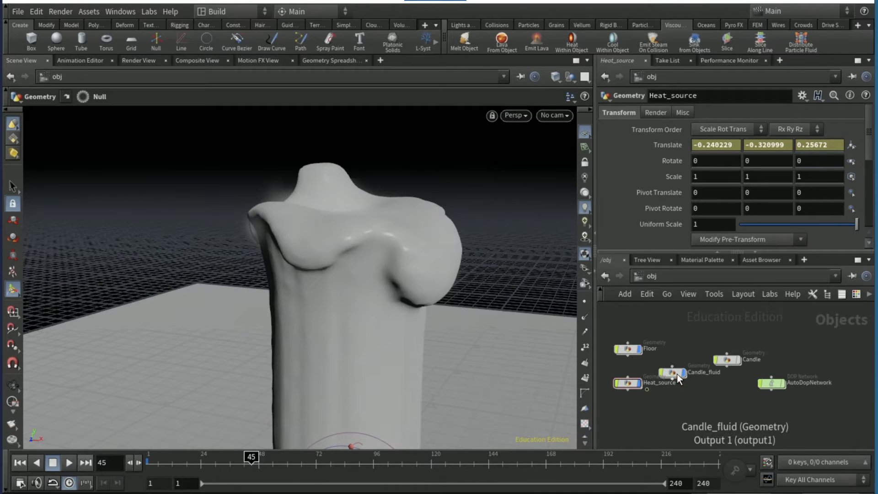
Add a Smooth node after the RENDER null inside Candle_fluid.
left_click_drag(677, 378, 684, 353)
double_click(680, 350)
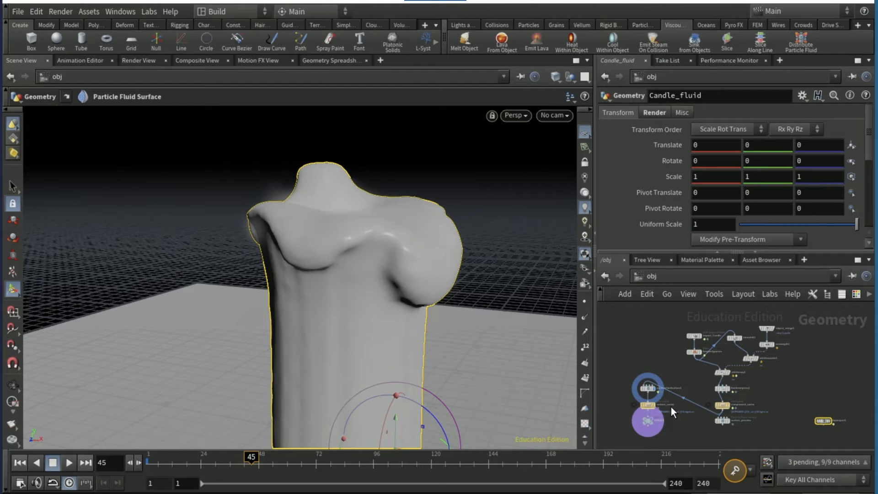
middle_click_drag(687, 426, 701, 393)
scroll(673, 399, "up", 2)
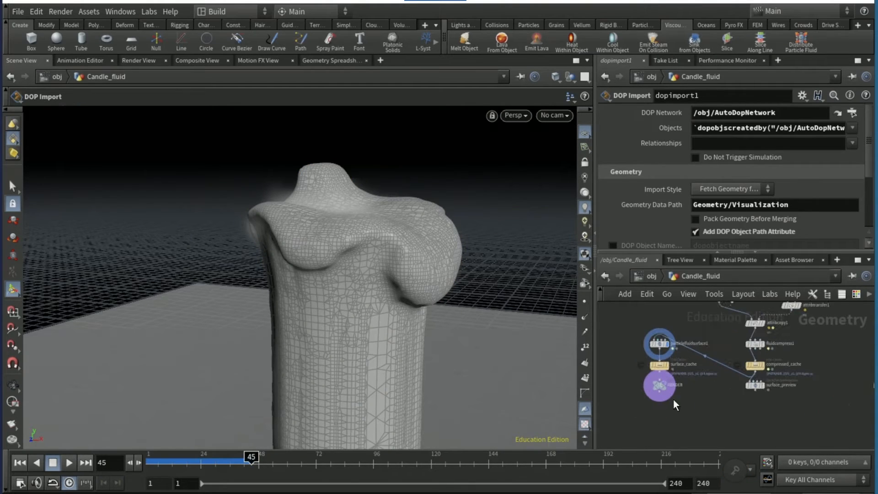
scroll(682, 392, "up", 3)
left_click(666, 367)
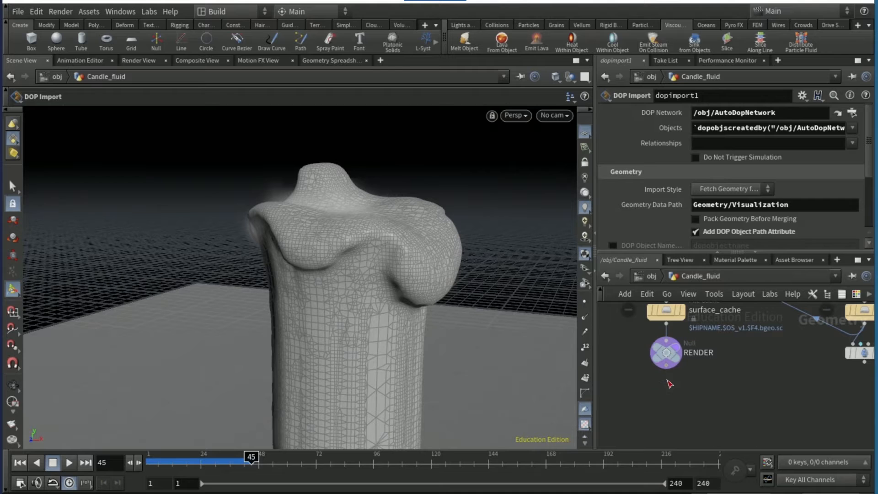
left_click(659, 408)
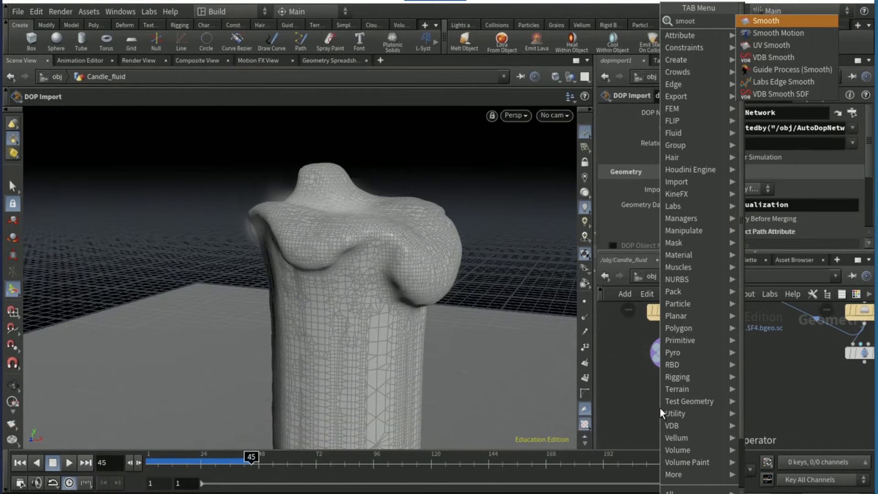
key("Escape")
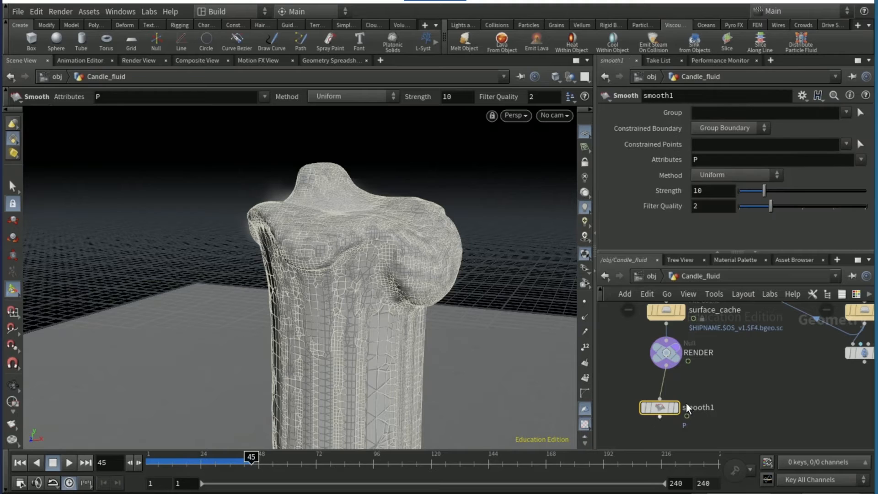
Display the smooth1 node and set its Strength to 50.
mouse_move(682, 409)
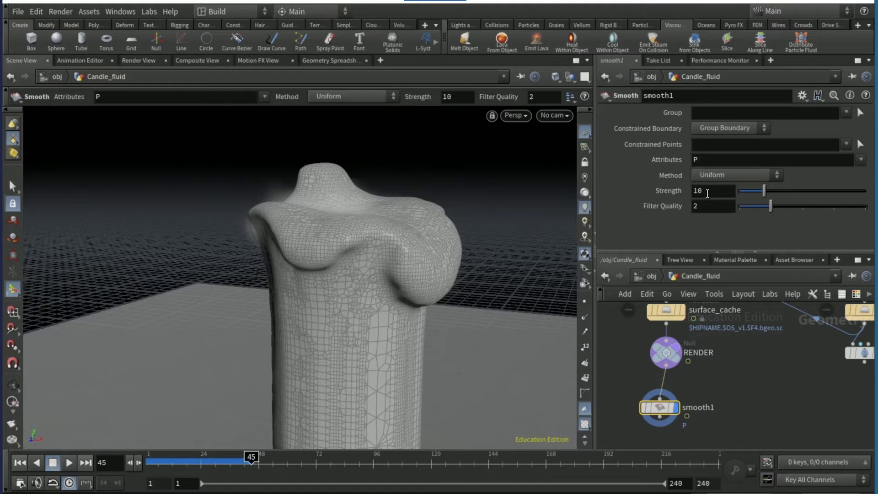
left_click(707, 191)
type("50")
key("Return")
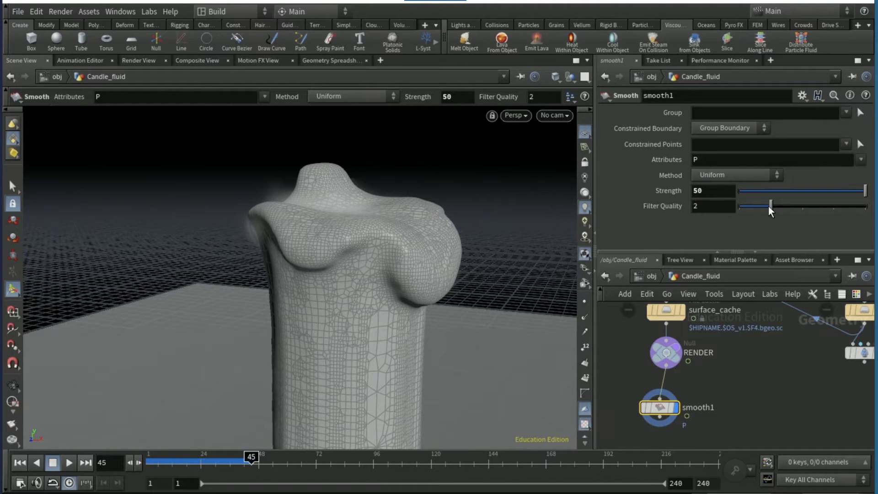
Set smooth1's Filter Quality to 3 and make particlefluidsurface1 convert its output to Surface Polygons.
left_click_drag(780, 209, 796, 208)
middle_click_drag(784, 345, 774, 456)
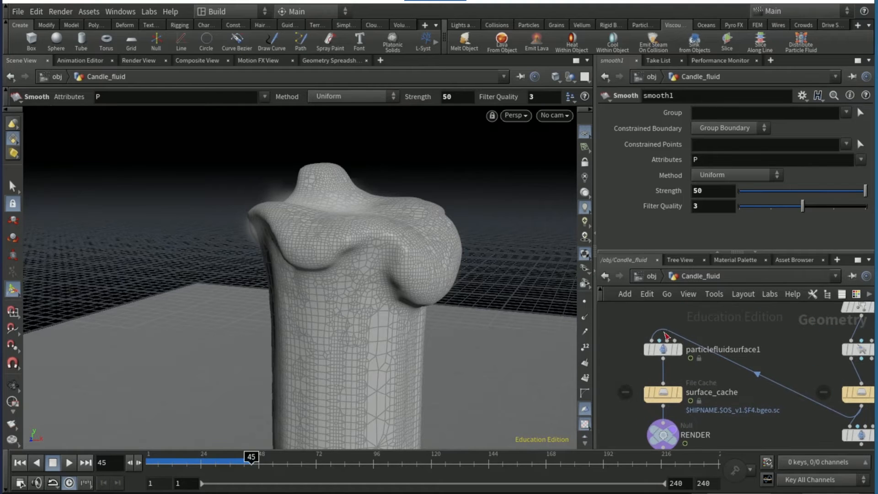
left_click(663, 350)
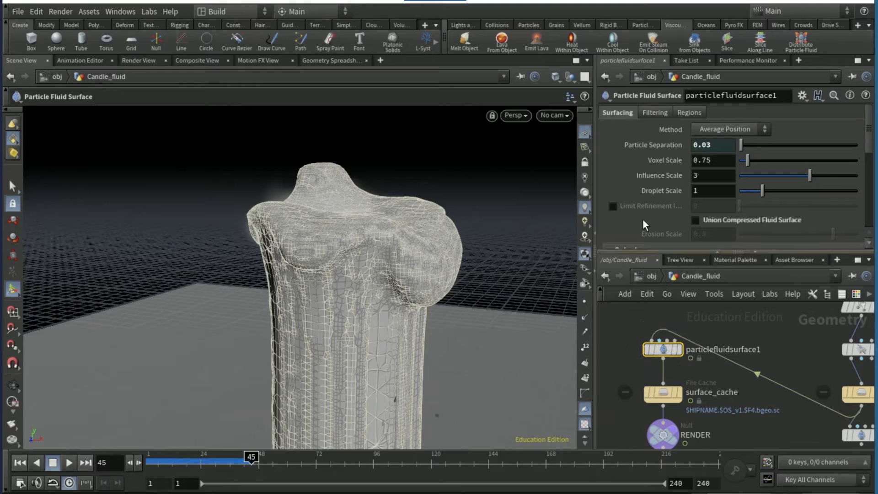
scroll(655, 202, "down", 3)
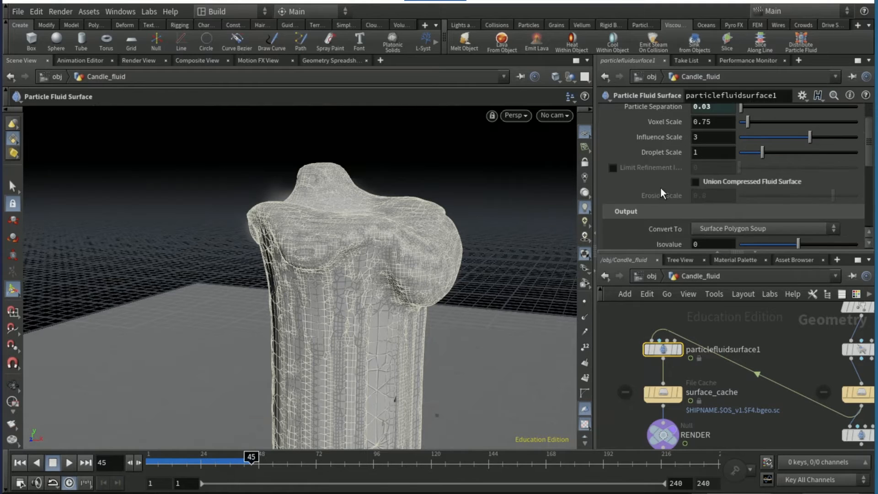
scroll(655, 202, "down", 1)
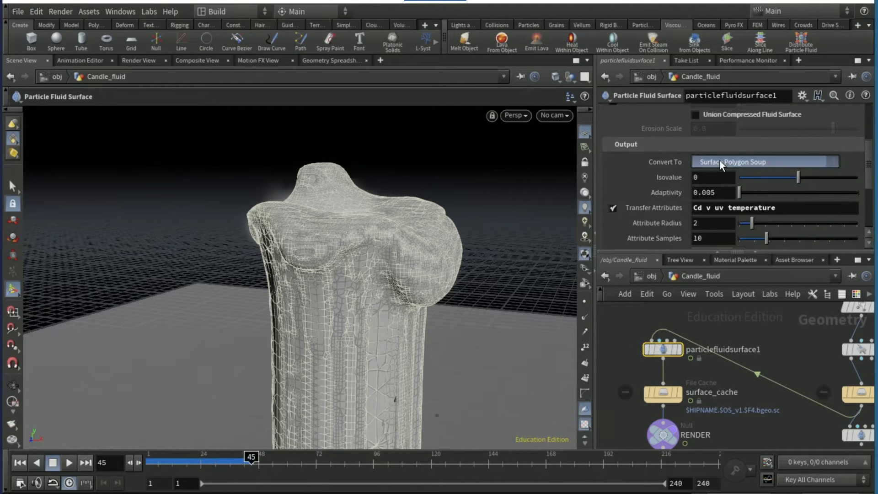
left_click(732, 162)
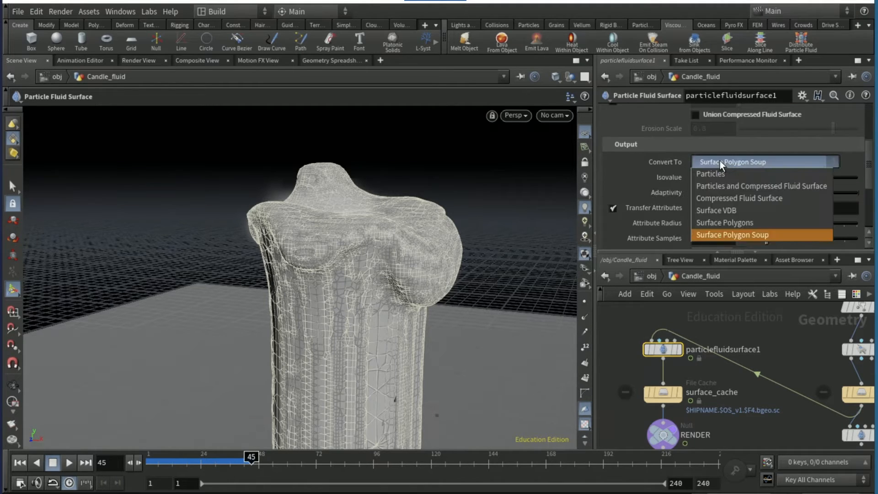
left_click(718, 223)
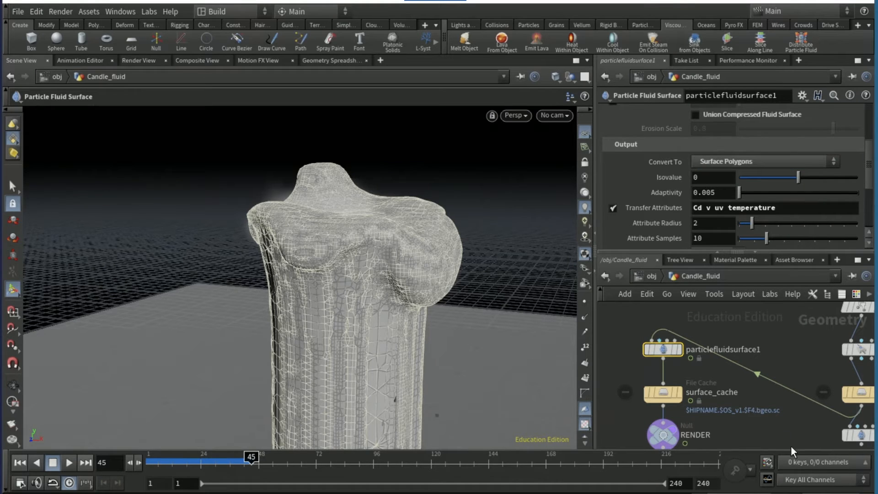
Add a Remesh node after smooth1 and display its result.
scroll(740, 363, "down", 5)
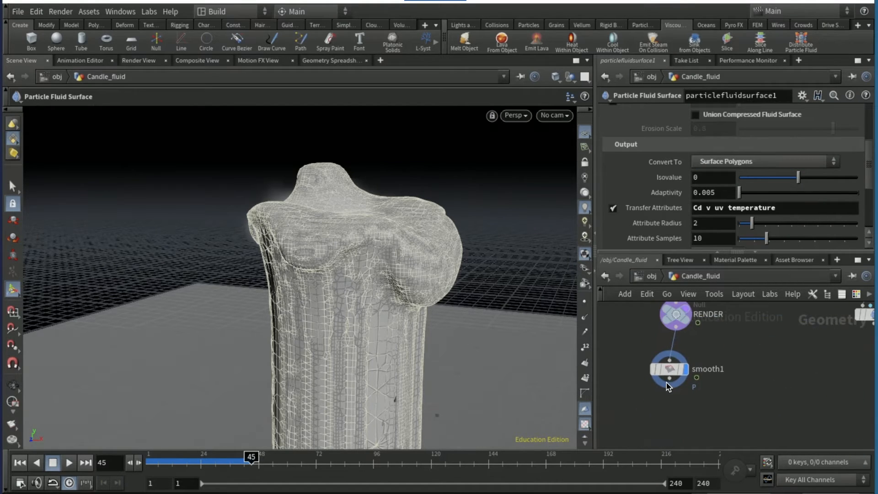
left_click(669, 385)
left_click(669, 414)
type("remesh")
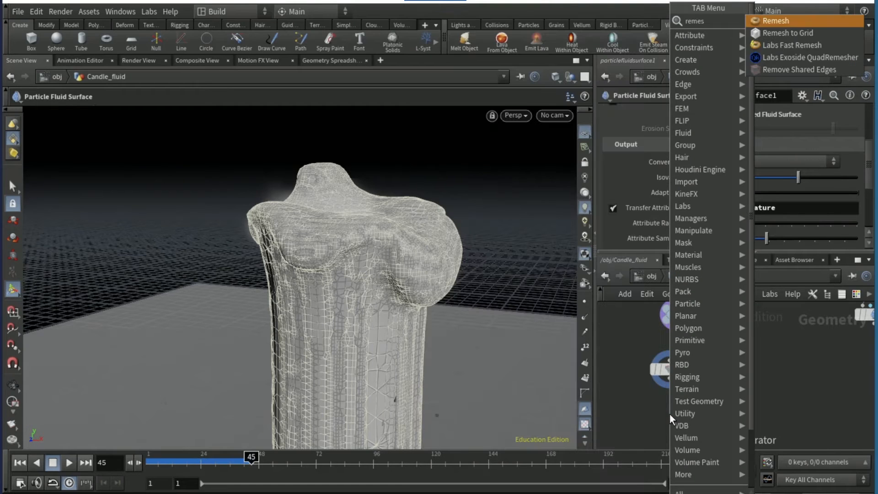
key("Escape")
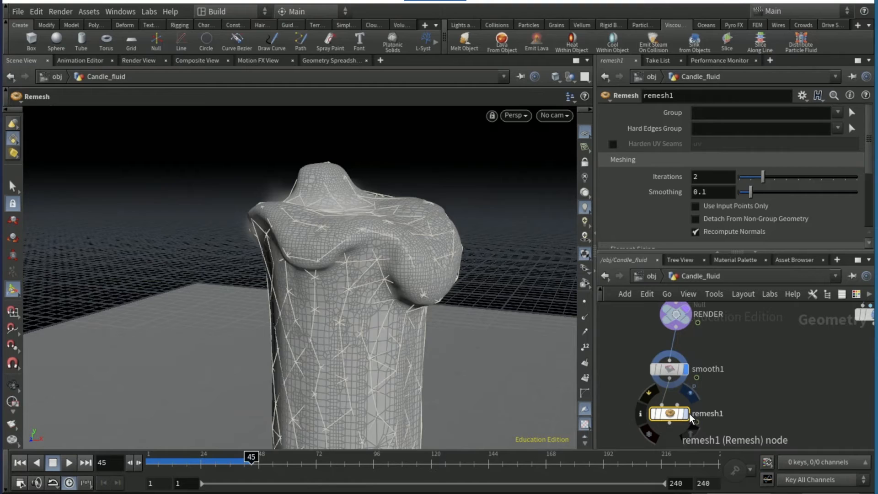
left_click(686, 414)
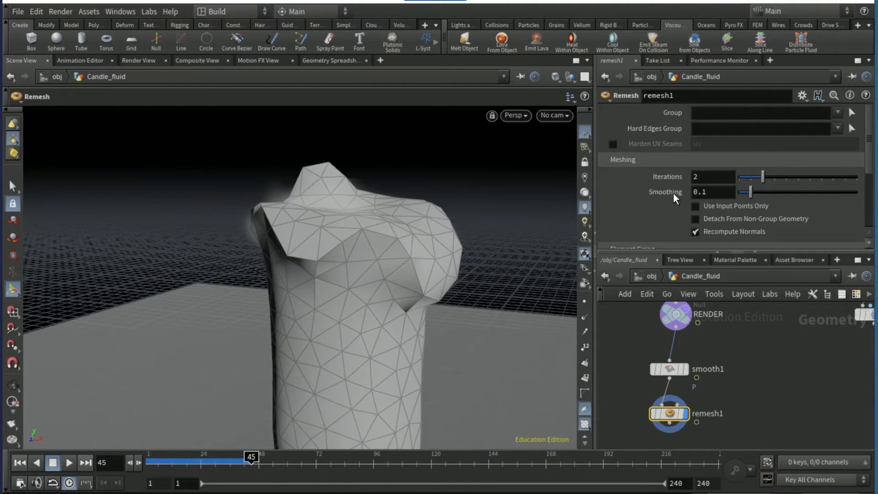
Set remesh1's uniform element Target Size to 0.03.
scroll(676, 198, "down", 5)
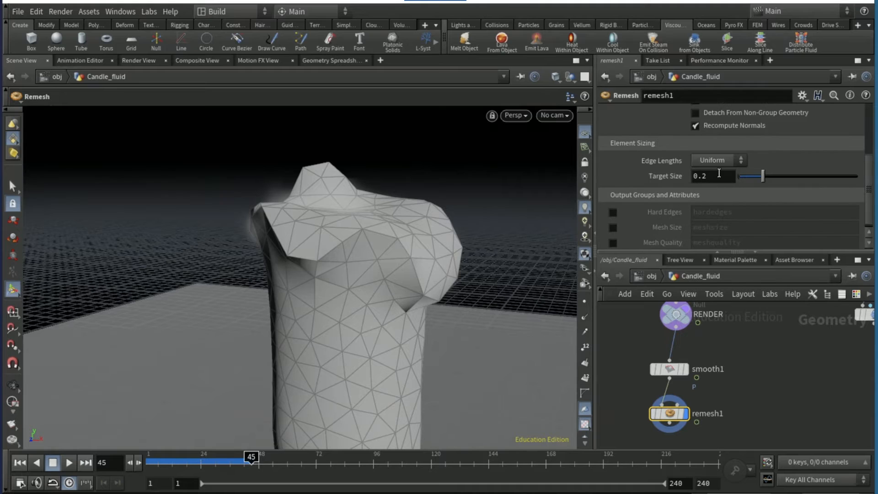
left_click(719, 174)
type("3")
key("Return")
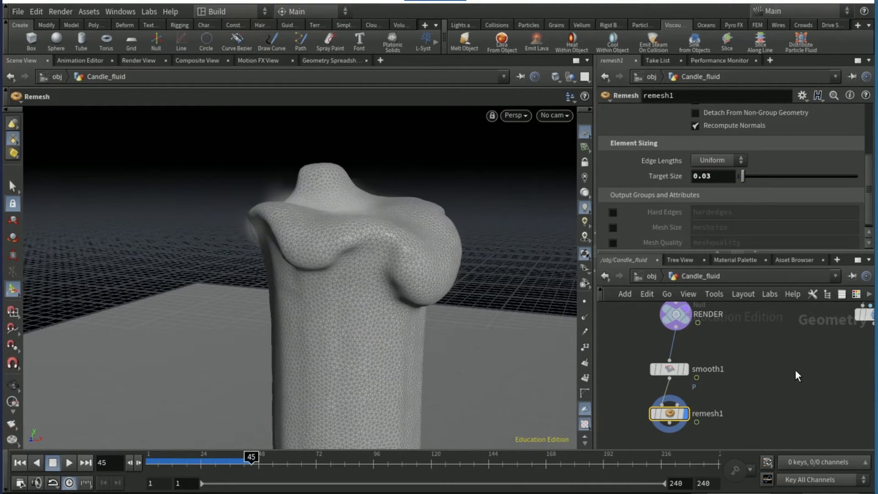
Add an Attribute Create node named unreal_material downstream of remesh1, with a primitive string attribute named wax.
left_click(679, 369)
left_click(670, 383)
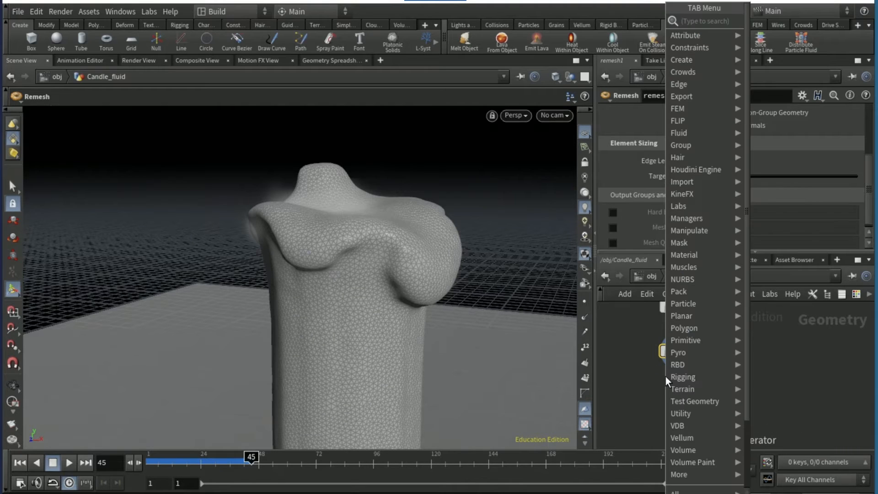
key("Escape")
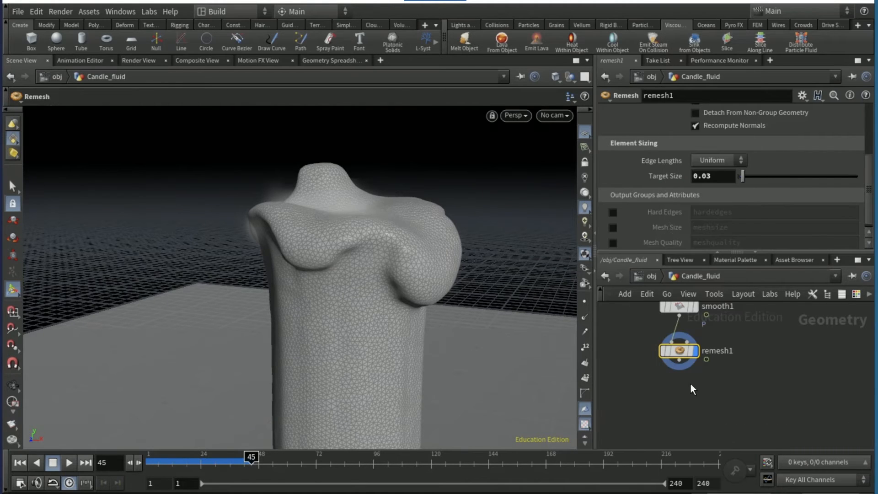
left_click(685, 393)
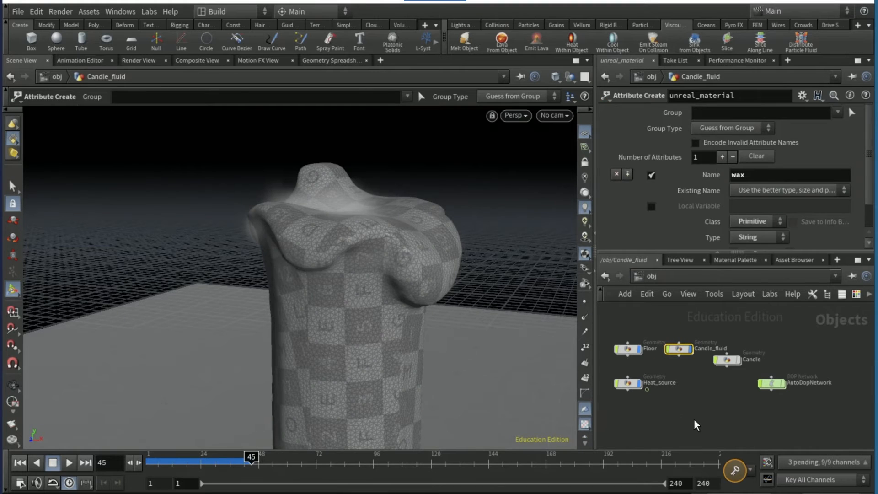
Return to the object level and hide the Floor and Heat_source objects, leaving only Candle_fluid displayed.
key("u")
middle_click_drag(699, 399, 713, 394)
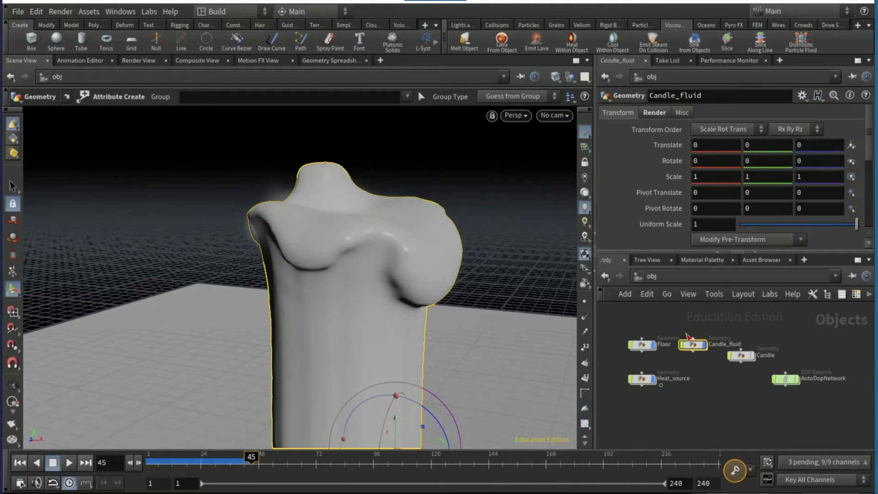
left_click(17, 12)
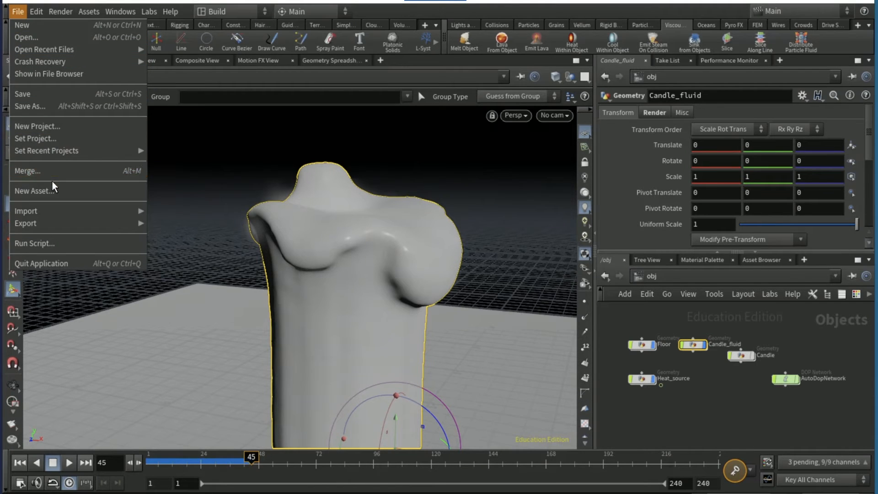
left_click(718, 405)
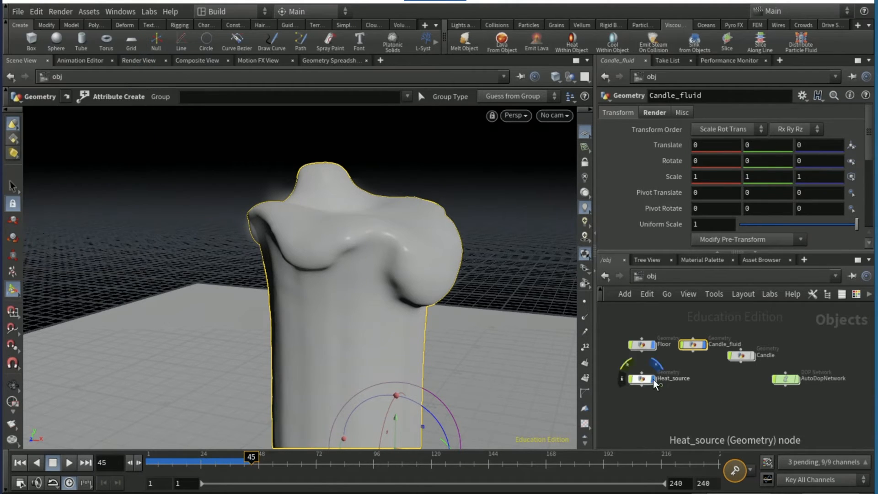
left_click(653, 344)
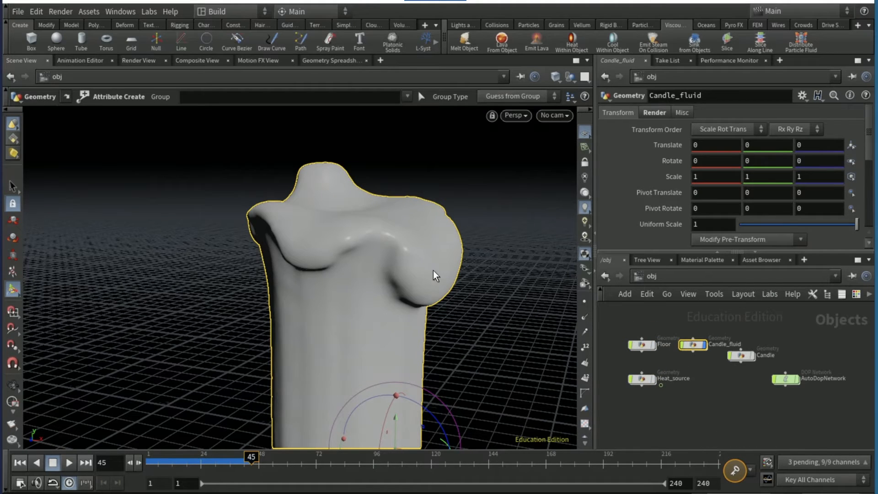
Export the current frame of /obj as a Filmbox FBX file named candleexport in D:/screen replacement tutorial.
left_click(18, 11)
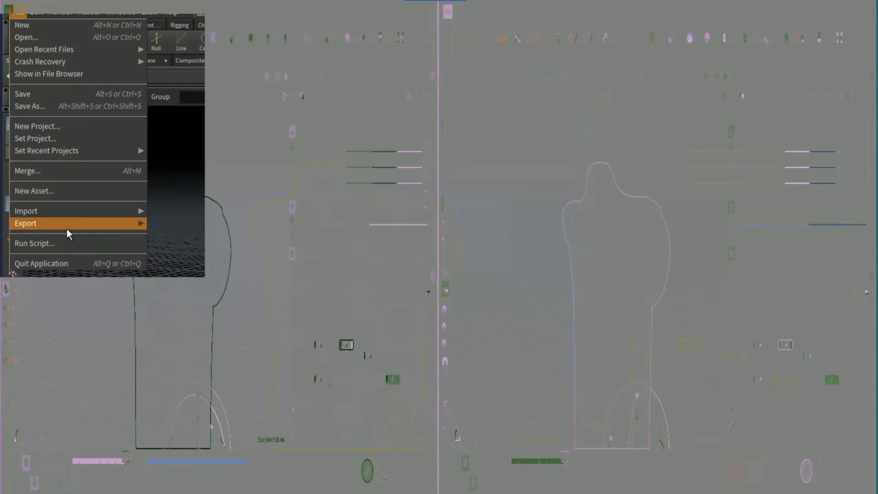
mouse_move(66, 229)
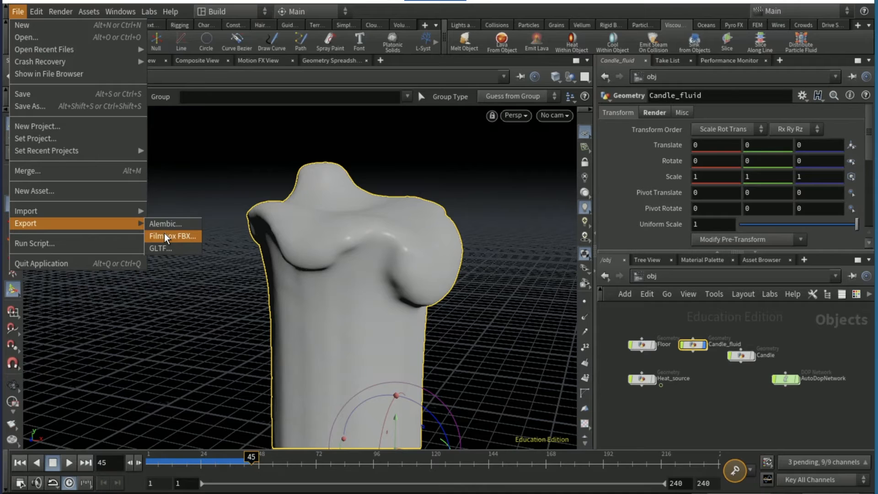
left_click(166, 236)
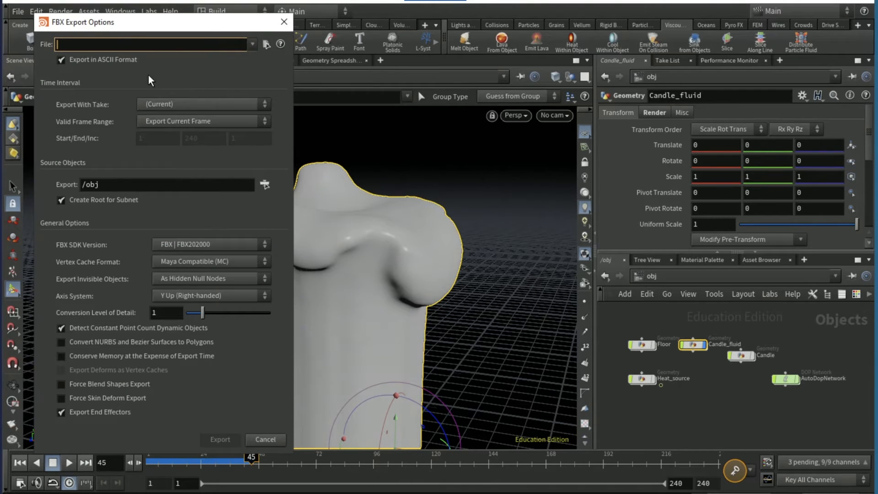
type("candleexport")
left_click(267, 45)
left_click(81, 100)
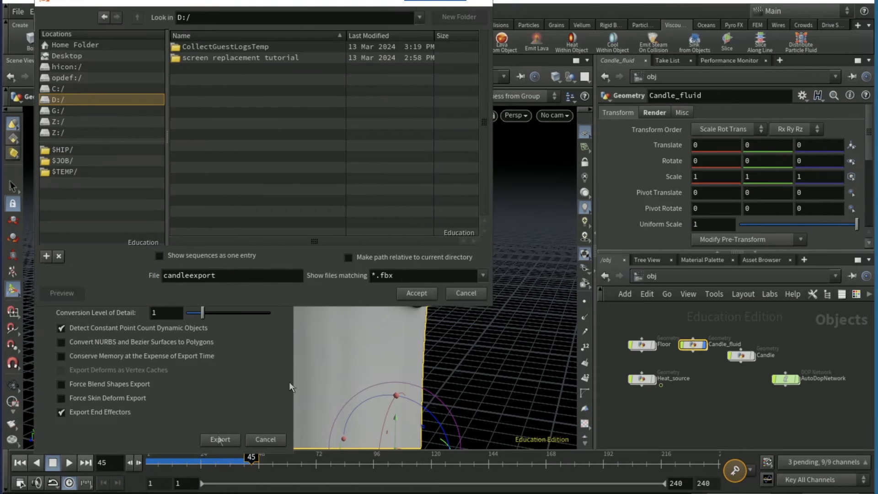
double_click(233, 57)
left_click(415, 292)
left_click(224, 437)
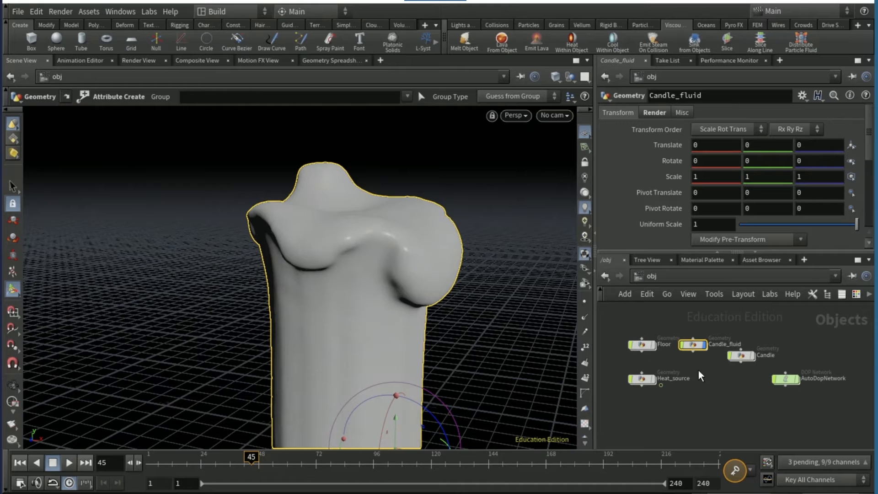
Hide Candle_fluid and import candleexport.fbx from D:/screen replacement tutorial into the scene.
left_click(705, 346)
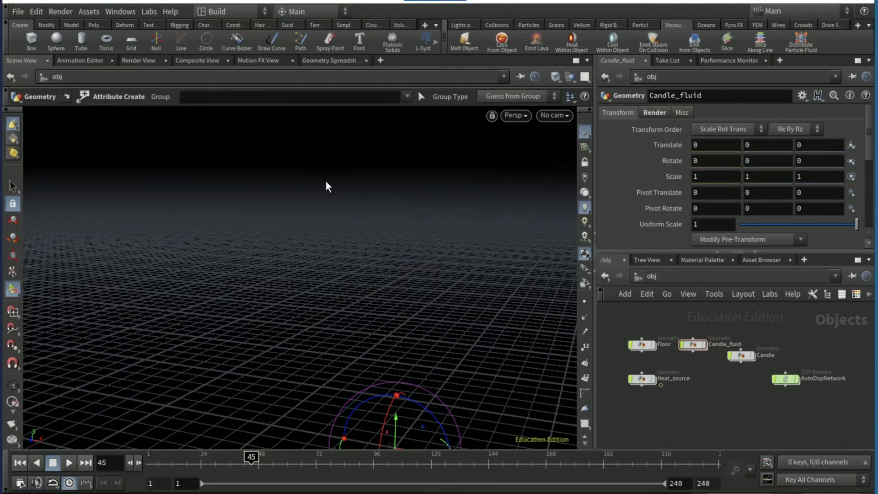
left_click(14, 11)
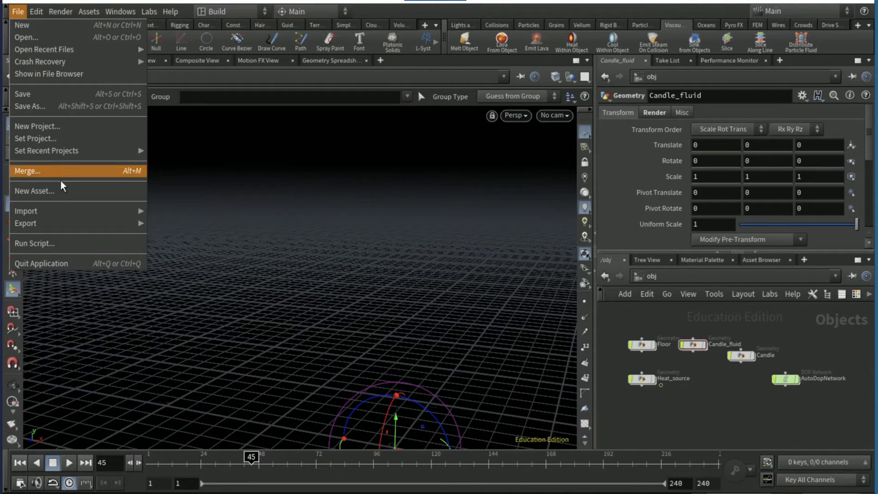
mouse_move(142, 213)
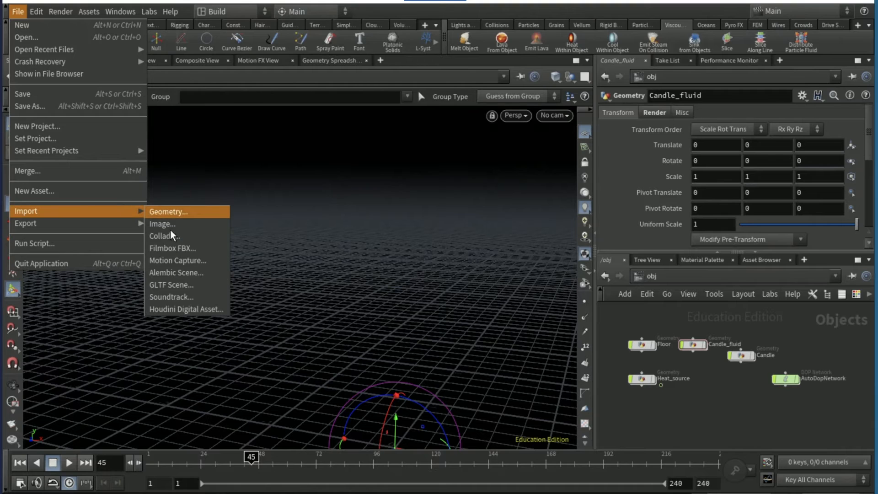
left_click(179, 248)
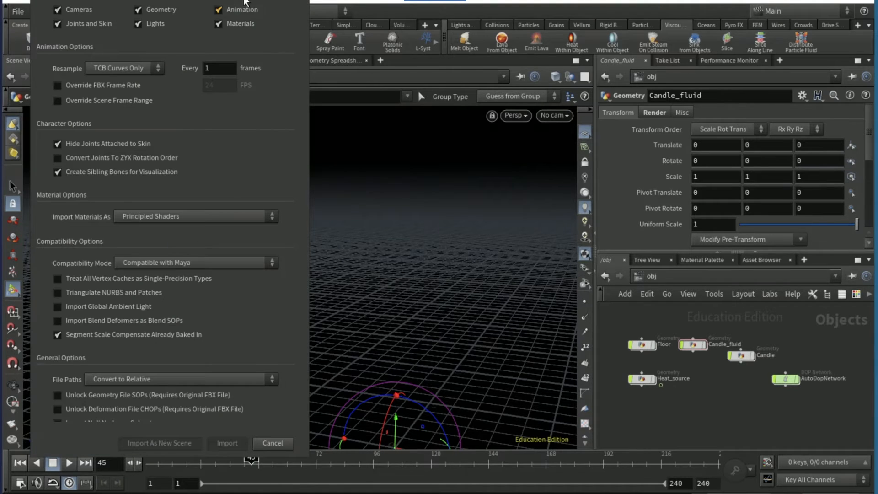
left_click(192, 177)
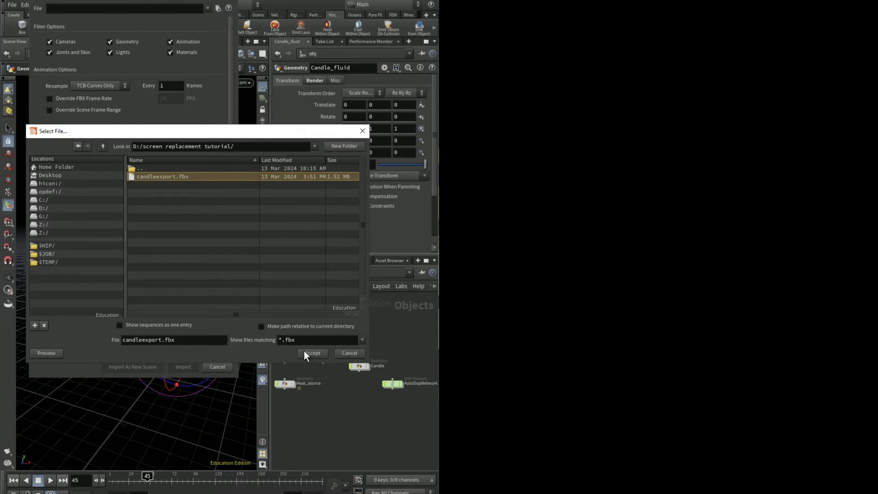
left_click(311, 356)
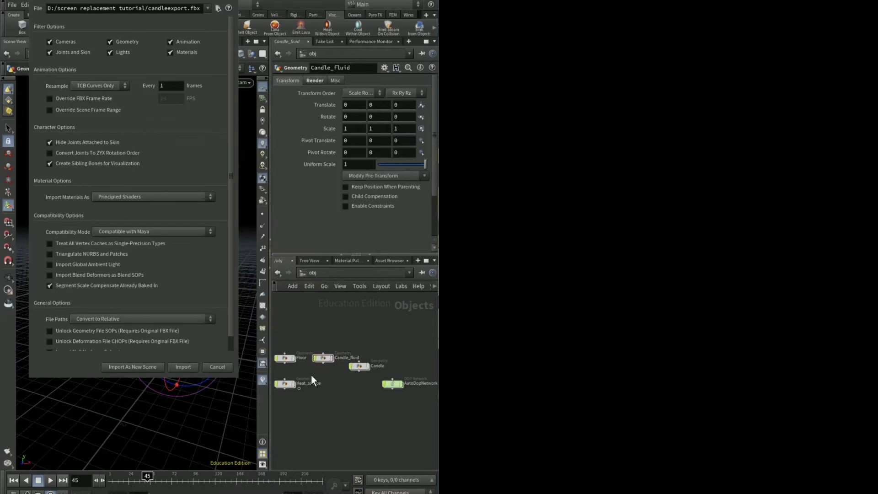
left_click(183, 367)
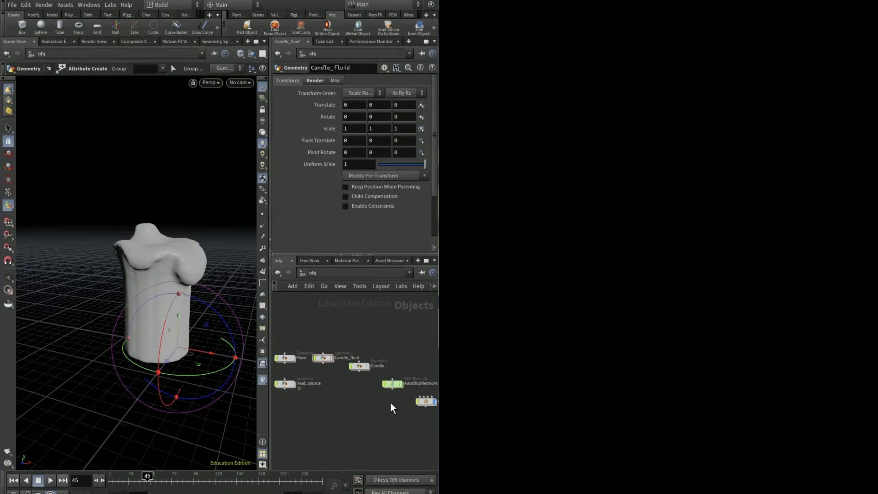
Select the imported candle subnetwork and scrub the timeline from frame 1 to check the model for animation.
left_click(417, 402)
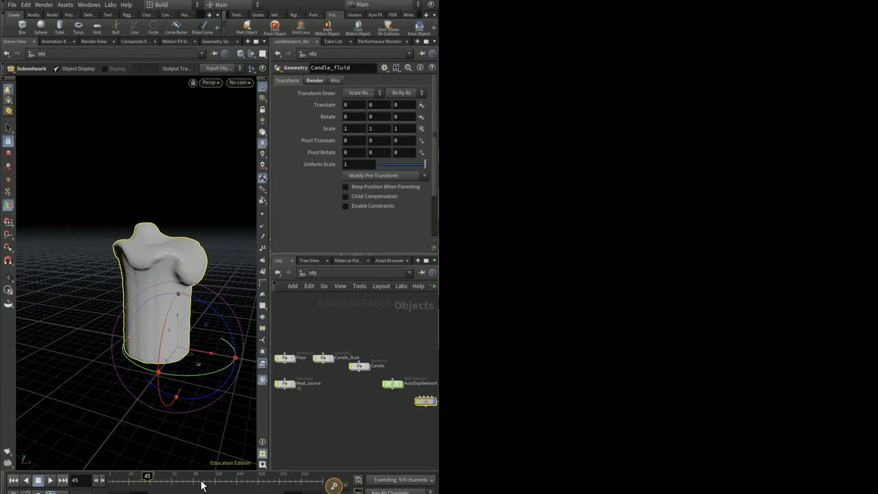
left_click(14, 480)
key("super+Up")
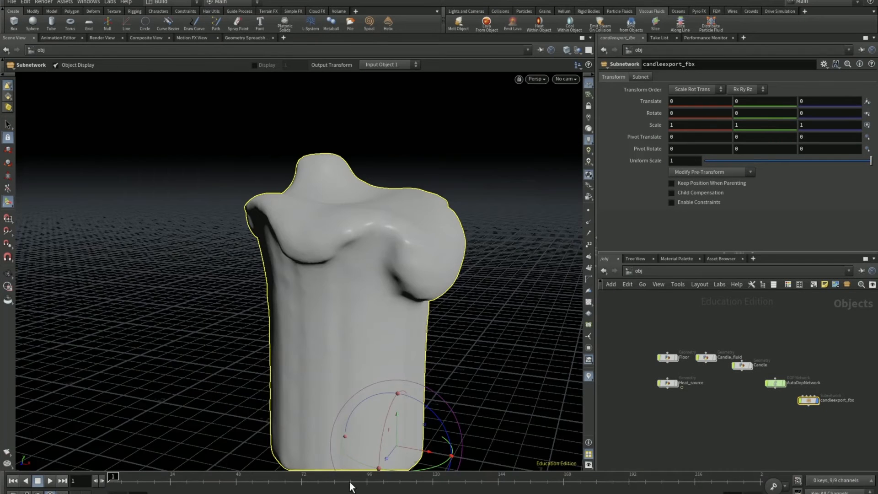
left_click_drag(347, 481, 168, 481)
left_click_drag(363, 269, 402, 336)
middle_click_drag(704, 414, 704, 412)
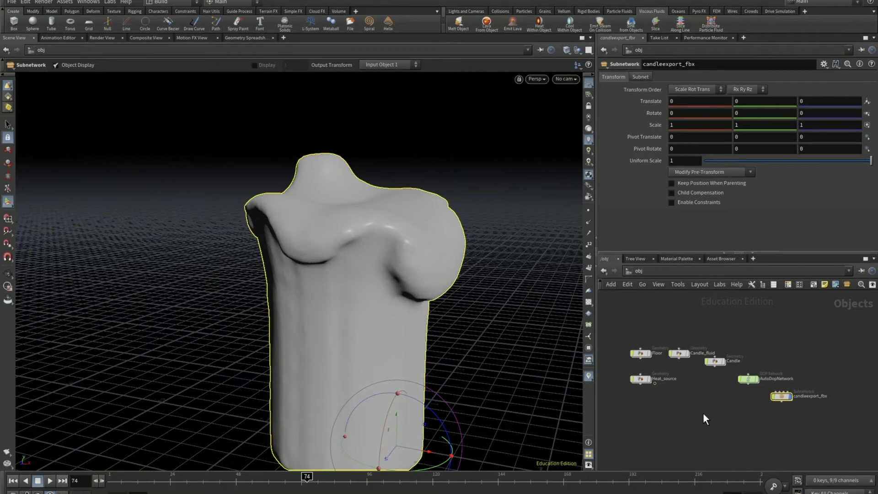
Rename the imported FBX subnetwork as Candle_Melted and place its node below Candle_fluid in the object network.
double_click(809, 396)
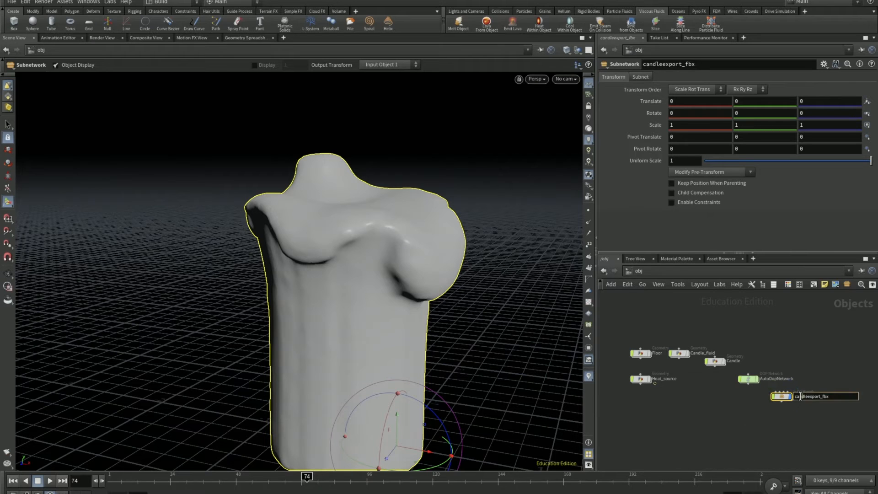
type("Candle_Melted")
key("Return")
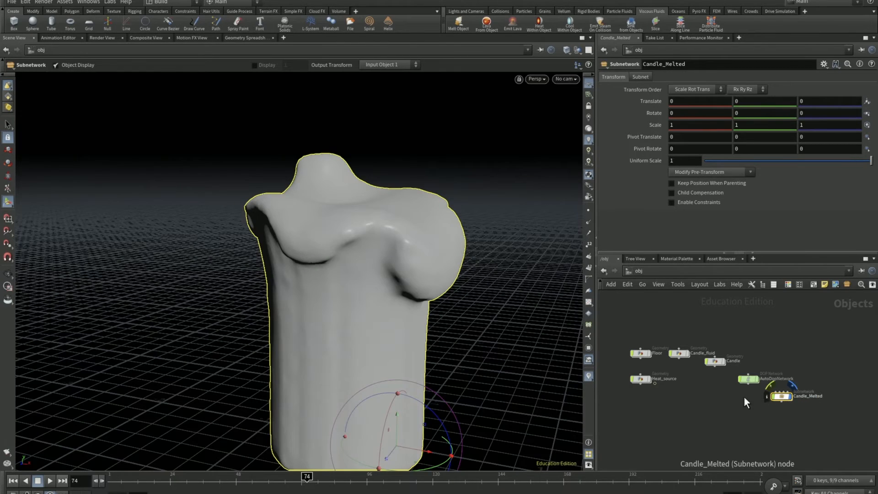
left_click_drag(744, 397, 678, 399)
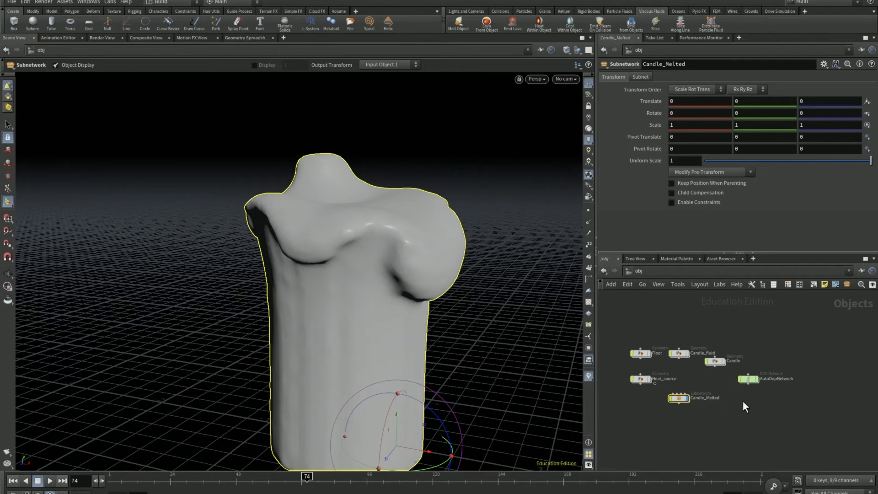
Add a new Geometry object beside Candle_Melted and rename it wick.
scroll(743, 400, "up", 2)
key("o")
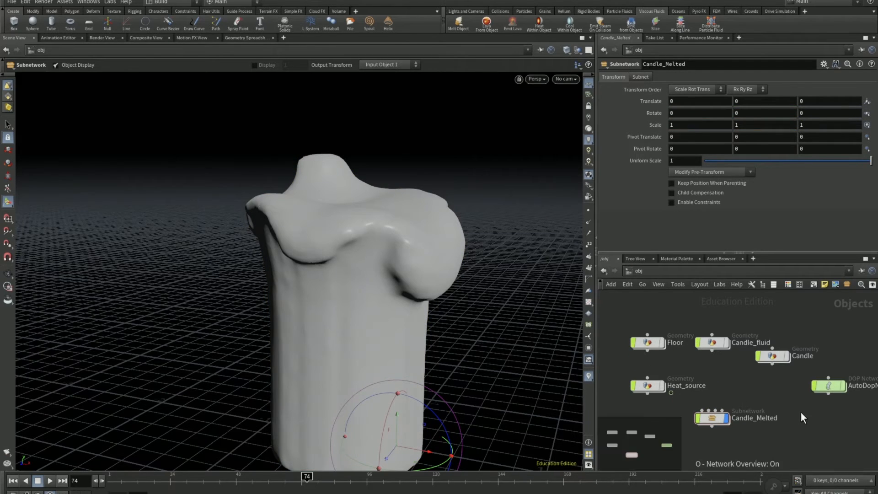
key("Tab")
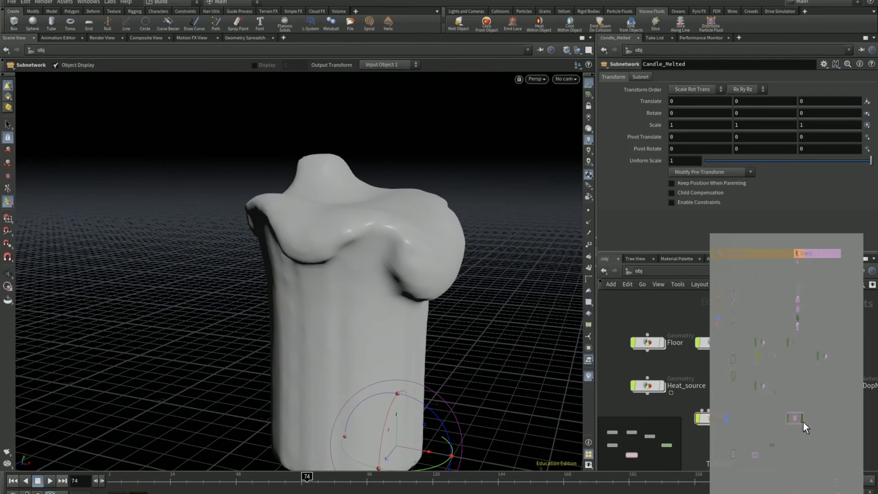
key("Return")
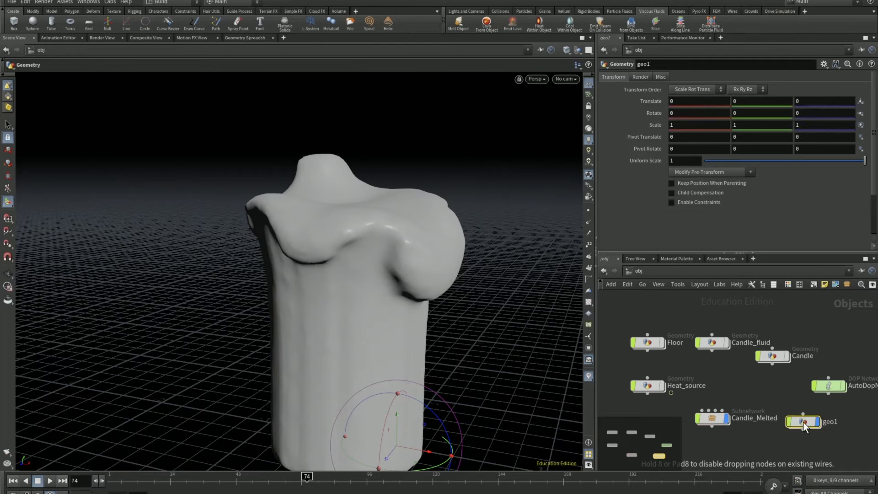
left_click(803, 421)
double_click(803, 421)
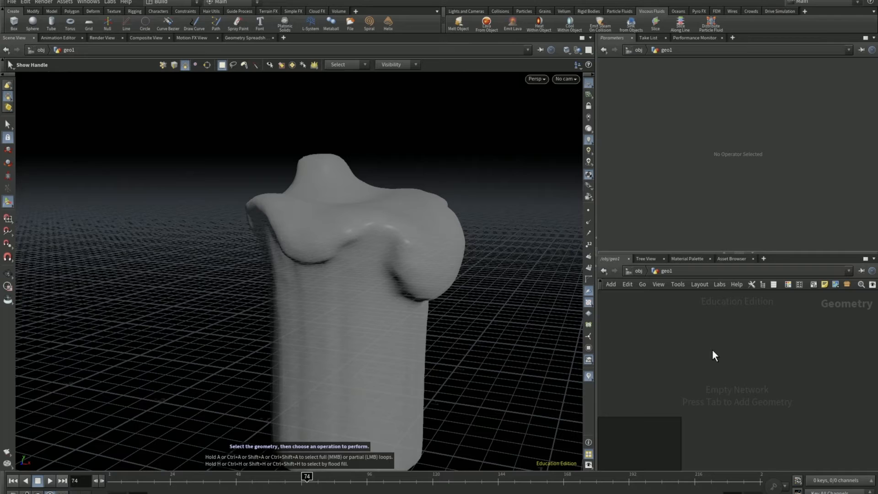
left_click(637, 270)
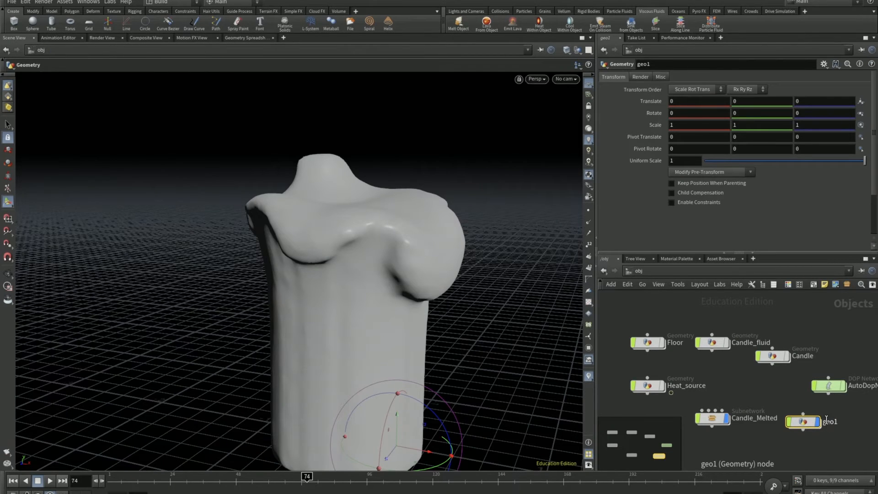
double_click(826, 419)
type("wick")
key("Return")
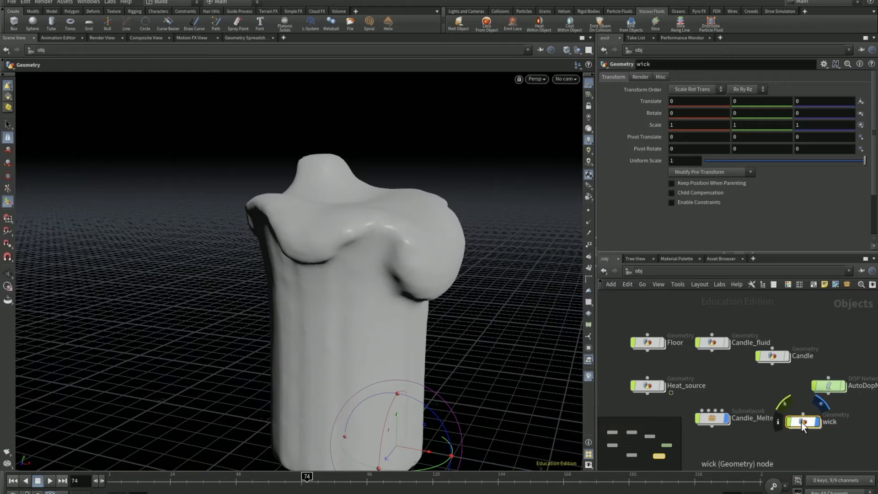
Add a Line node inside the wick geometry.
double_click(801, 422)
key("Tab")
type("l")
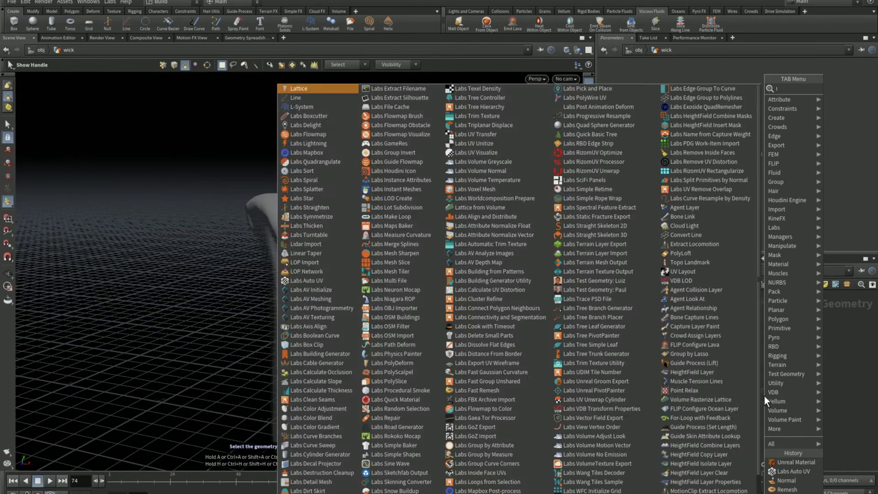
type("ine")
key("Return")
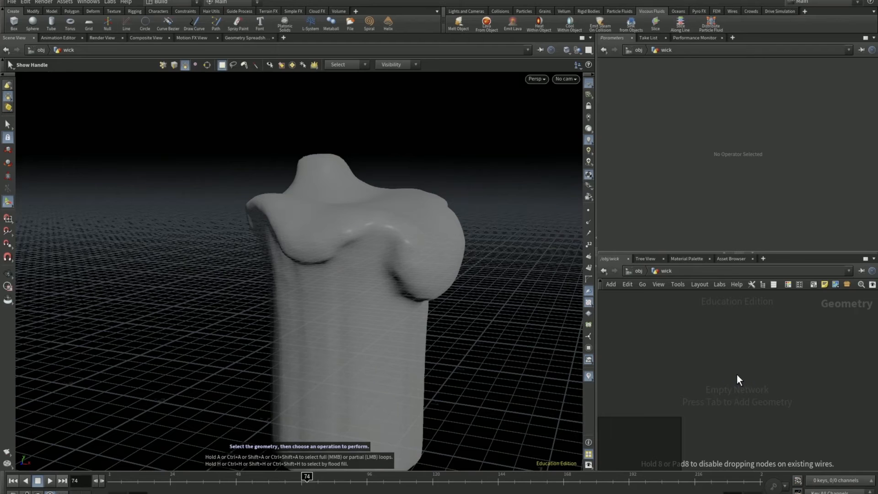
left_click(749, 374)
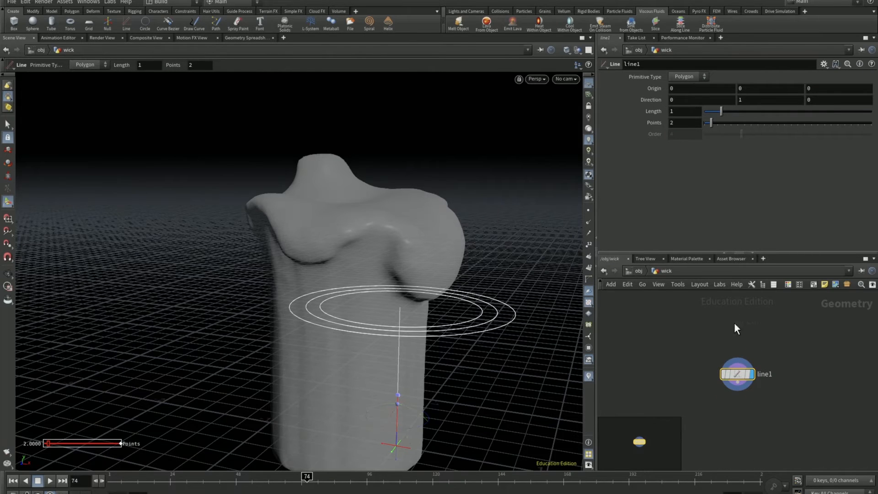
Connect a displayed Transform node after the line and translate it by -0.319 in X and 0.825 in Y.
key("Tab")
type("transfor")
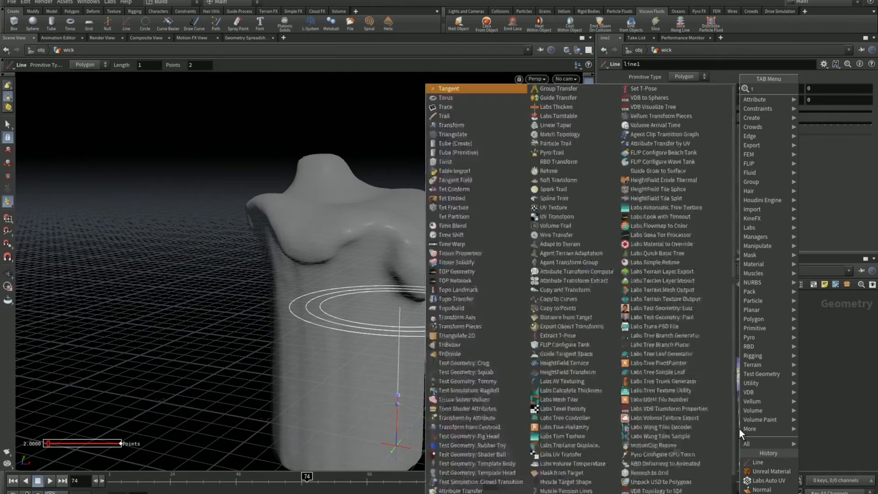
key("Return")
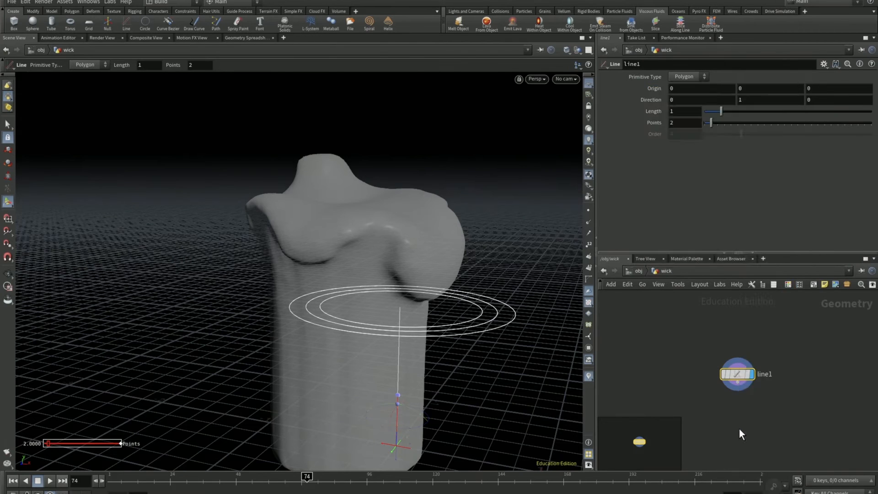
left_click(738, 428)
left_click(753, 428)
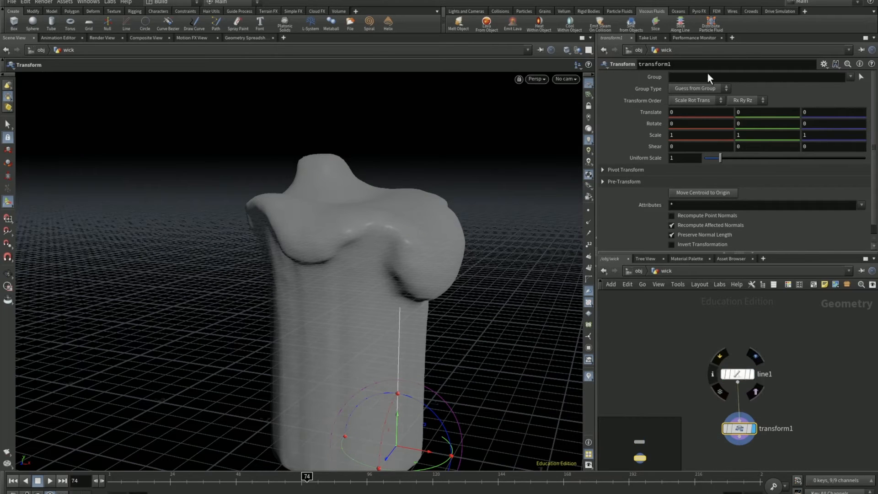
middle_click_drag(724, 114, 757, 113)
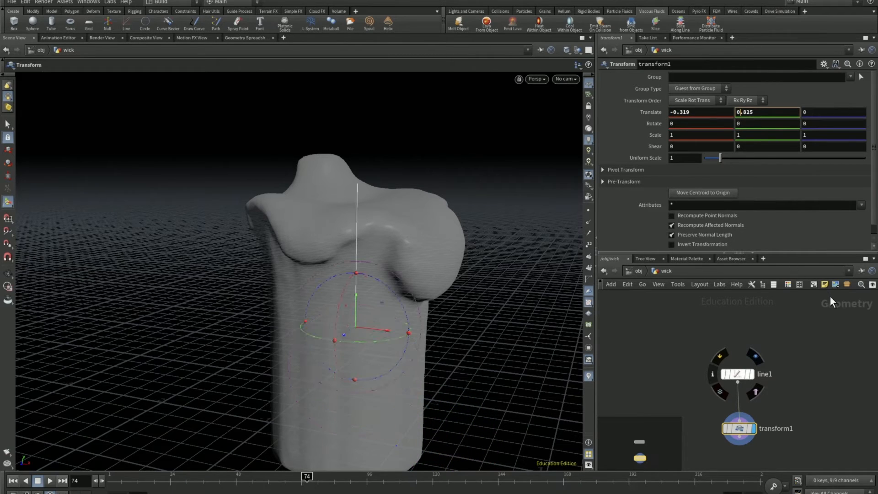
Connect a PolyWire node after the transform and display it to give the wick line thickness.
key("h")
left_click_drag(726, 383, 717, 430)
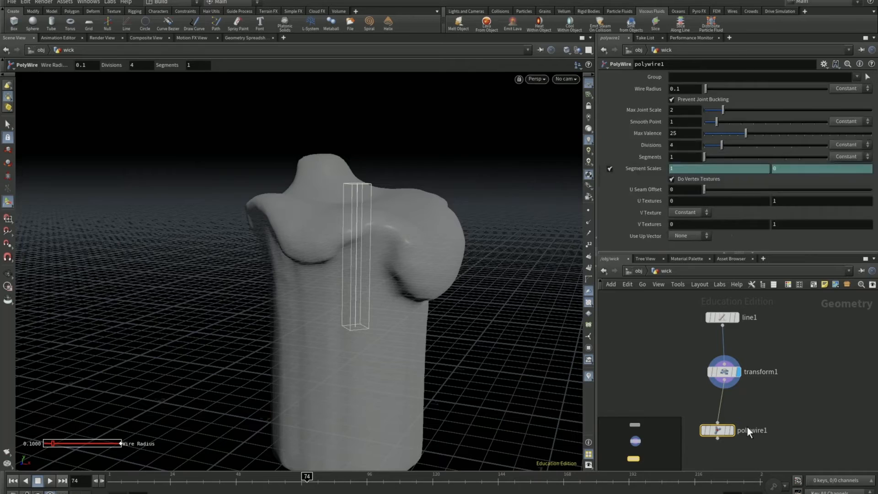
left_click(731, 430)
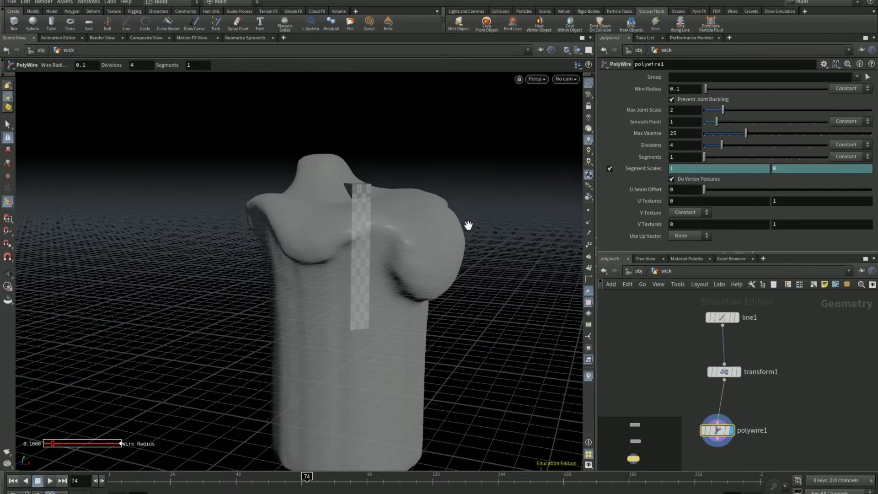
left_click_drag(468, 225, 427, 241)
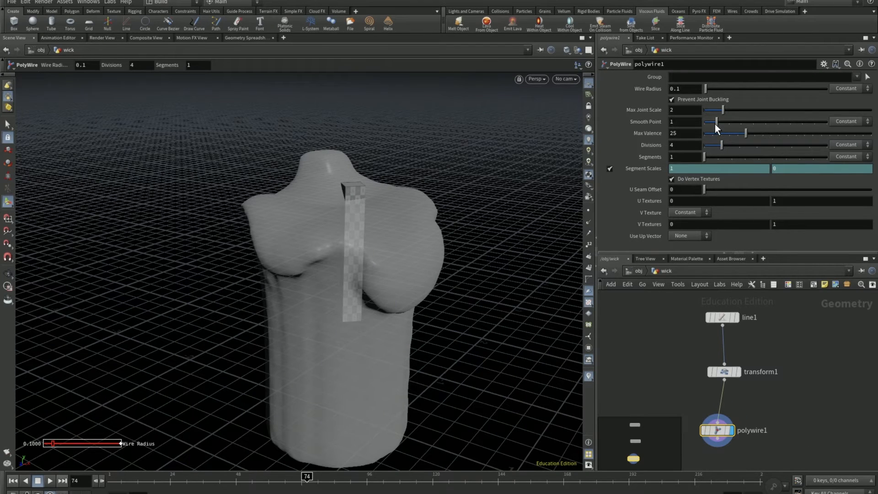
Set the PolyWire node's divisions to 10 and its wire radius to 0.01.
left_click_drag(721, 145, 758, 145)
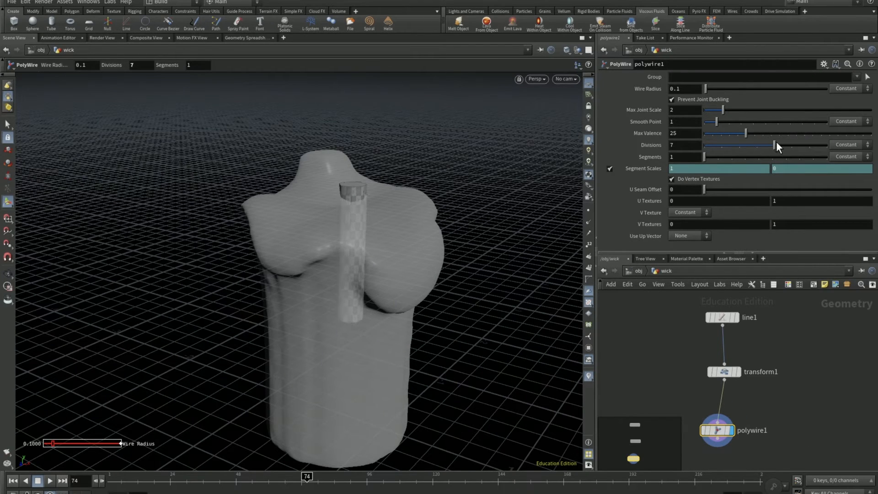
left_click_drag(843, 145, 844, 144)
key("BackSpace")
type("01")
key("Return")
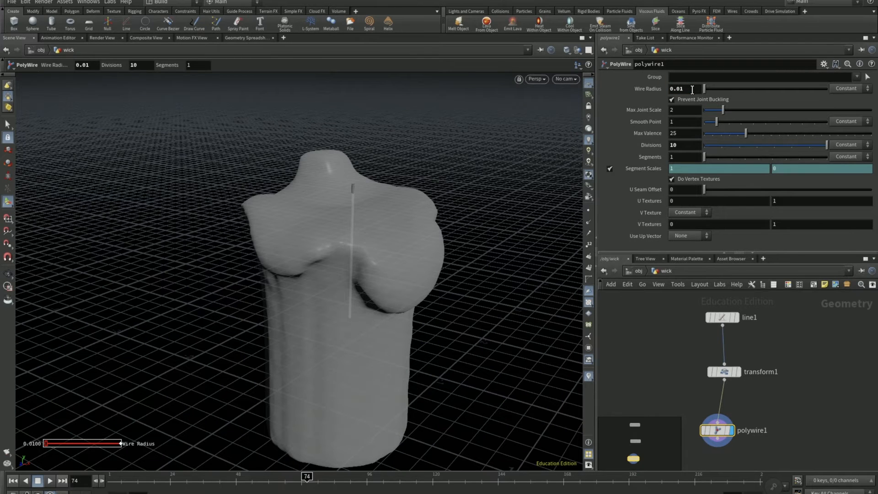
Connect a Mountain noise node after the PolyWire node and display it.
middle_click_drag(683, 400, 672, 347)
left_click(706, 389)
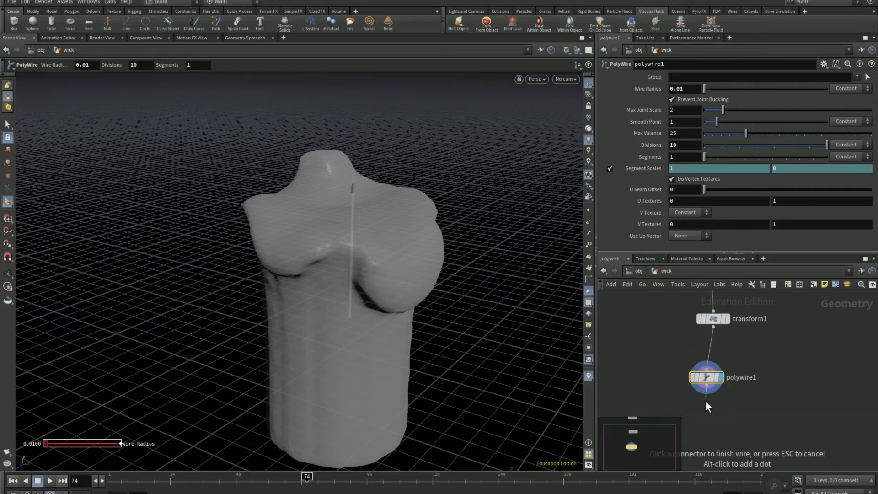
key("Tab")
type("moi")
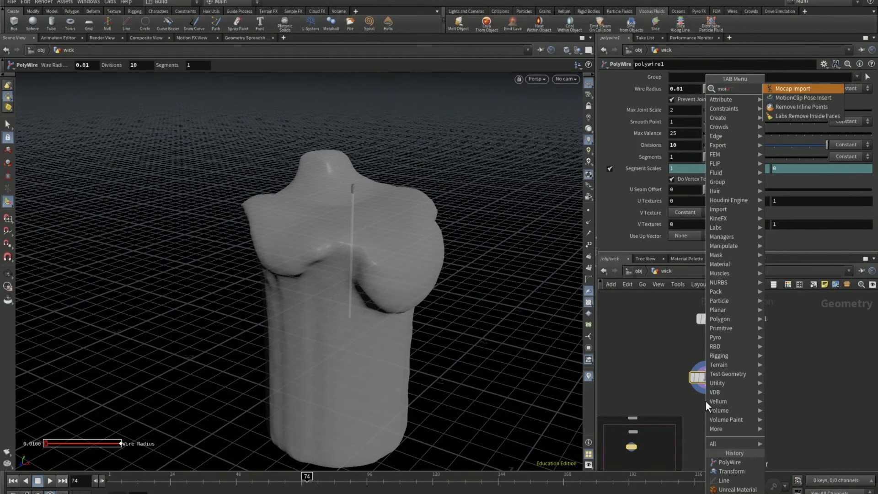
key("BackSpace")
key("Return")
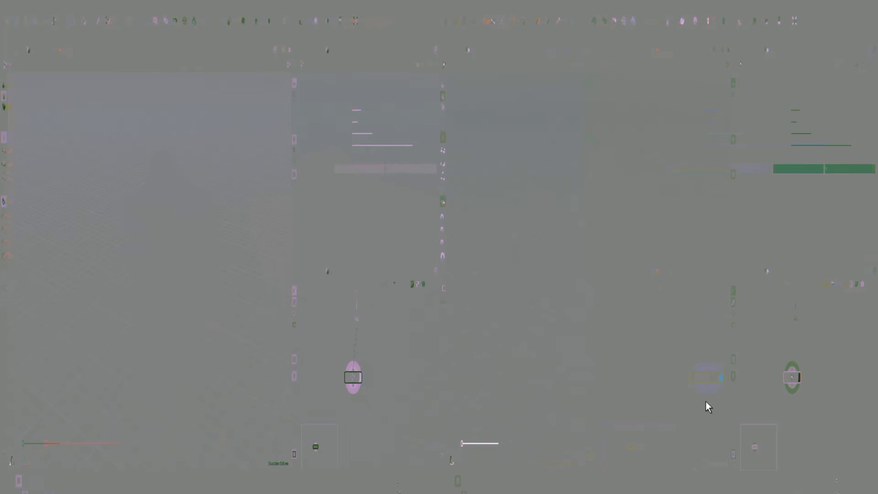
left_click(705, 410)
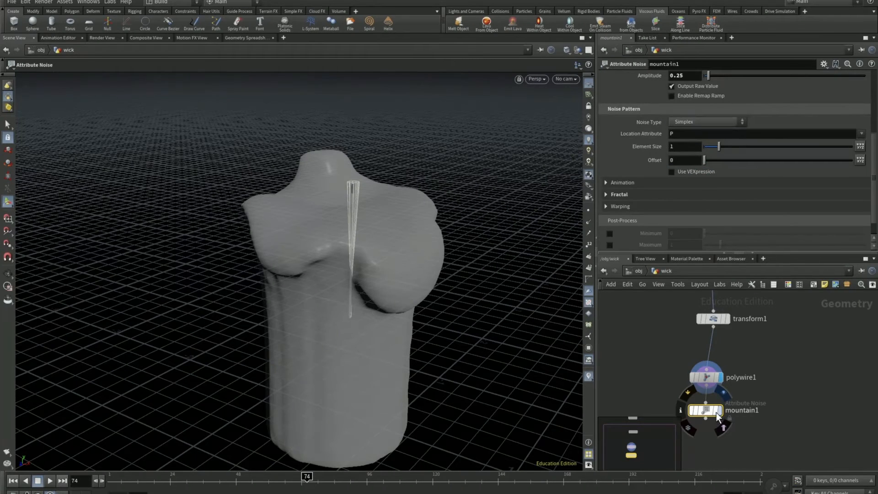
left_click(720, 410)
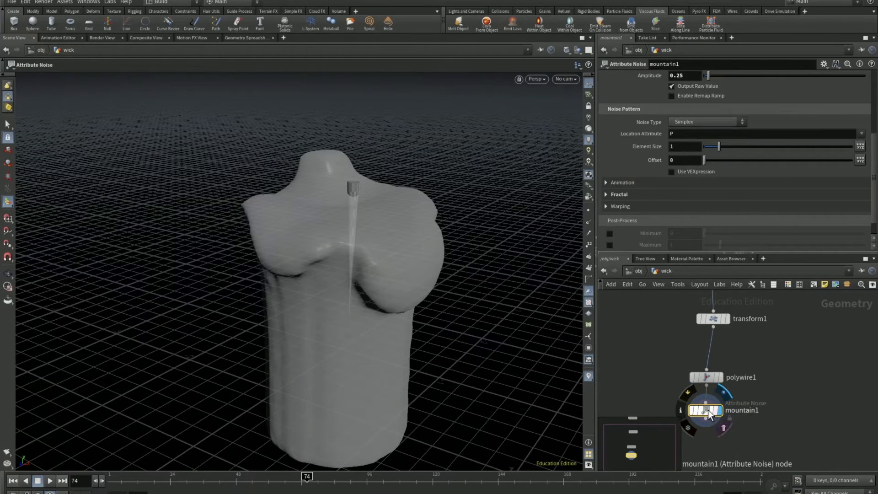
Set the Mountain node's element size to 0.19 and its amplitude to 0.03.
left_click(706, 147)
left_click_drag(707, 148, 706, 148)
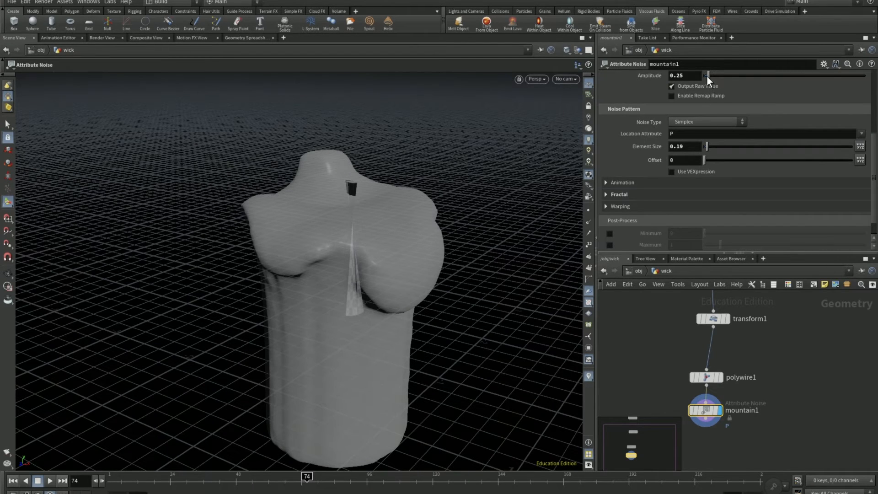
mouse_move(707, 76)
left_mouse_down()
mouse_move(753, 82)
mouse_move(704, 82)
left_mouse_up()
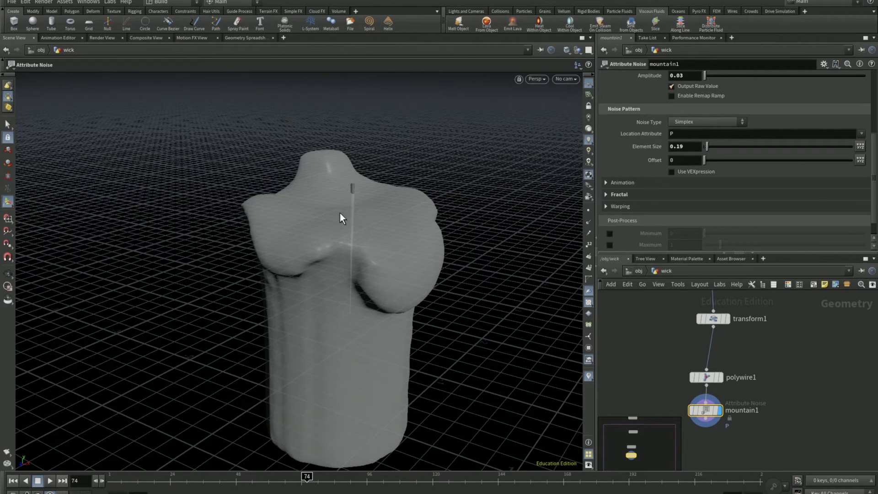
left_click_drag(339, 212, 572, 341, "alt")
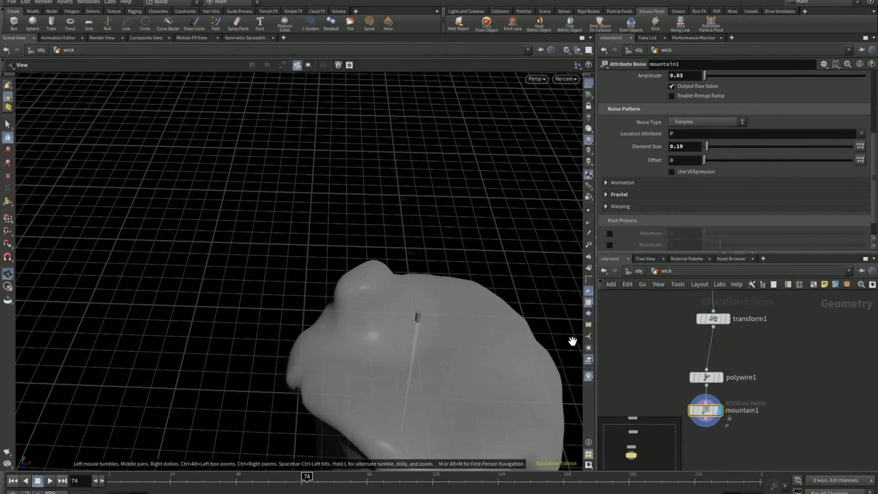
key("Return")
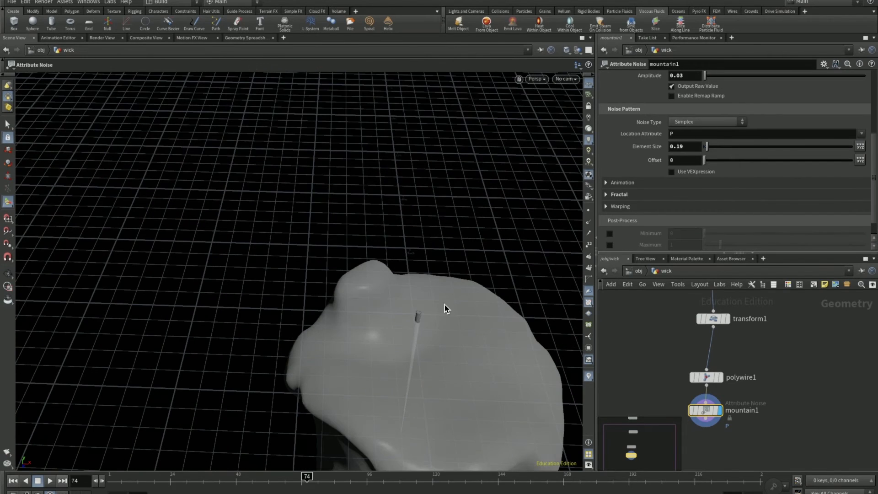
Set the Z translation of the wick's Transform node to 0.28.
left_click(712, 319)
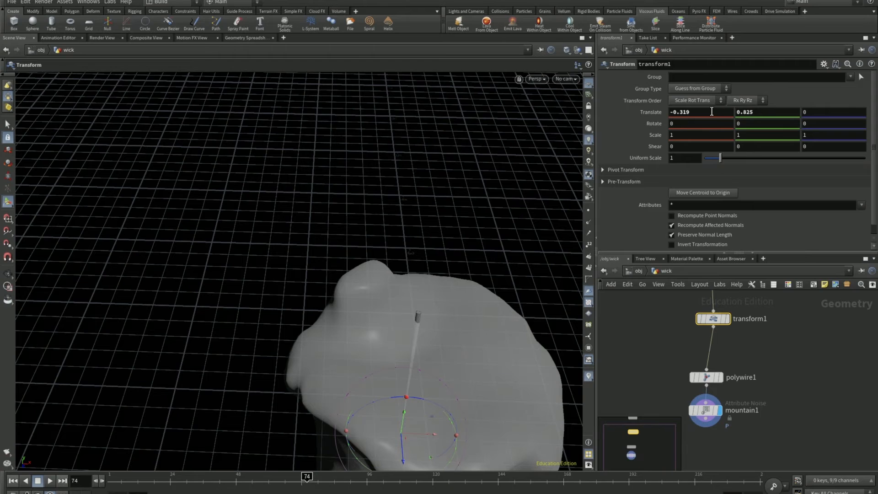
left_click(826, 112)
type("0.134")
key("Return")
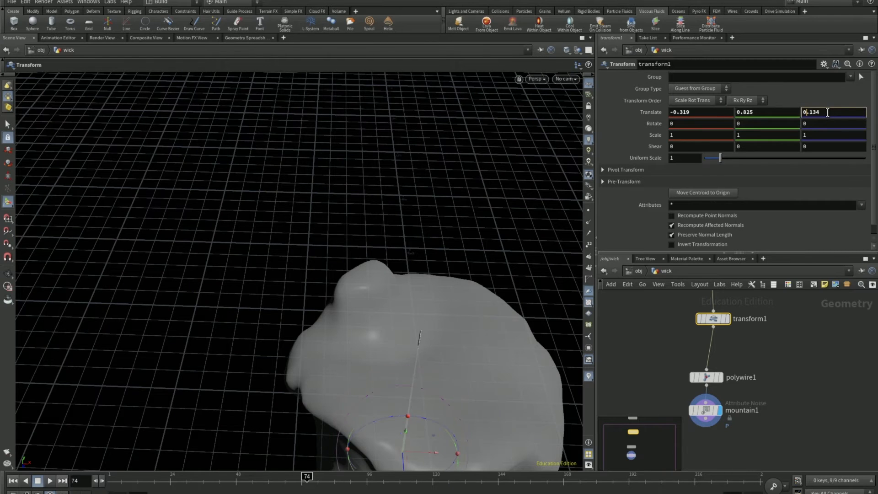
scroll(827, 113, "up", 10)
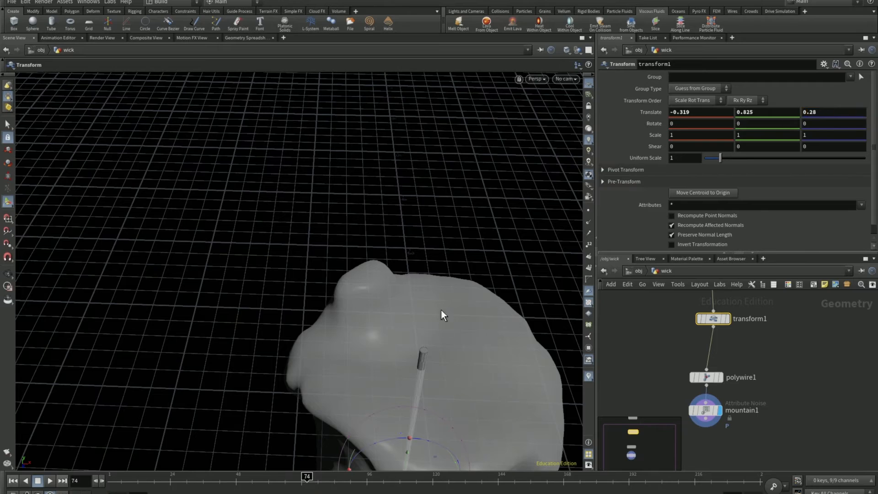
At the object level, set wick's X and Z translation to -0.205 and 0.122 and its X and Z scale to 0.282 and 0.337.
left_click_drag(441, 310, 385, 339, "alt")
key("u")
key("f")
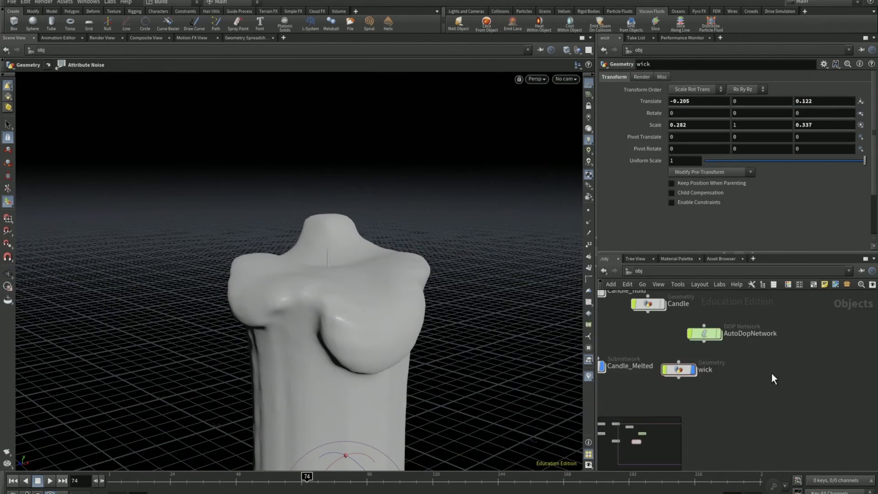
Create a new Geometry object beside wick and name it Fire.
key("Tab")
type("test")
key("Return")
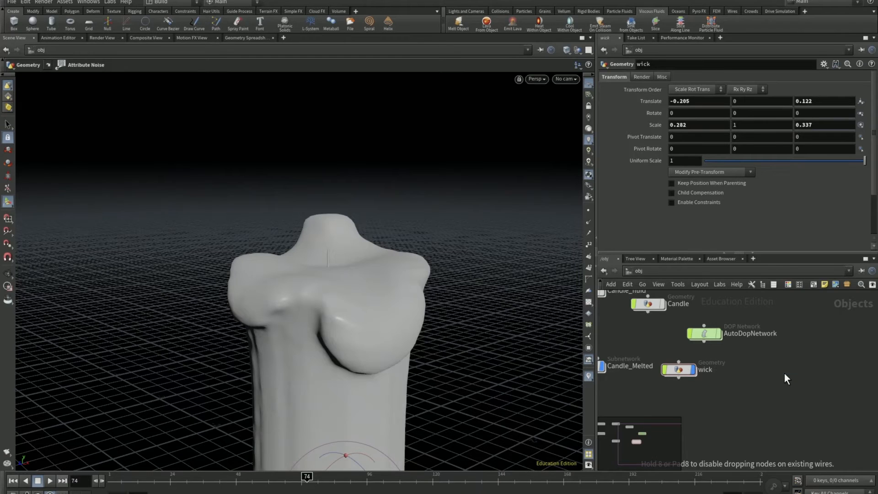
left_click(784, 374)
double_click(805, 370)
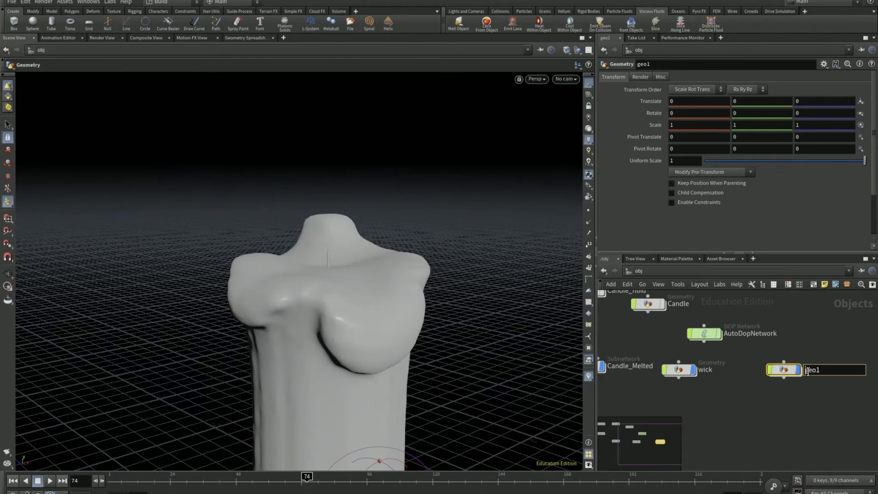
type("Fire")
key("Return")
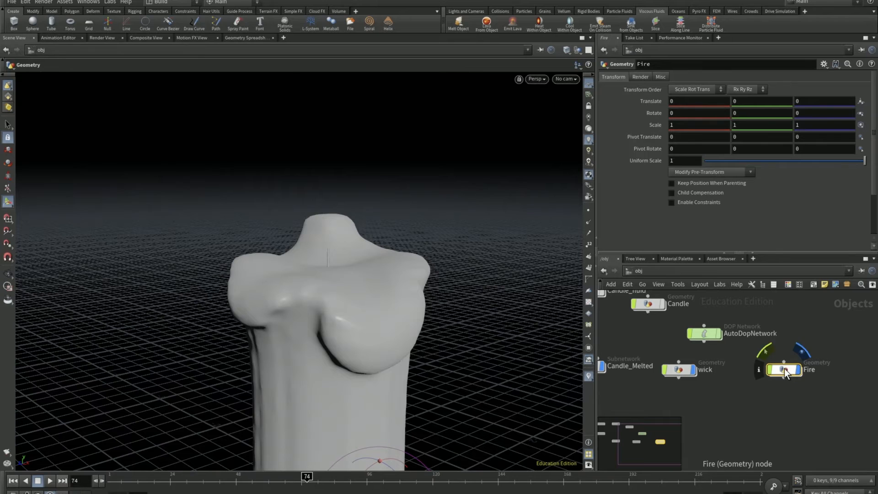
Rename the Fire geometry object as Flame.
double_click(785, 369)
key("u")
double_click(810, 369)
type("Flame")
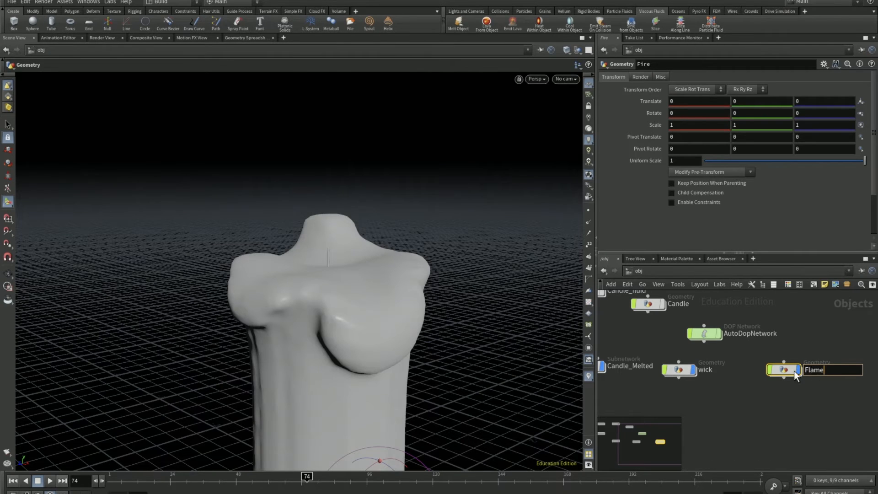
key("Return")
Inside the Flame network, add a polygon mesh Sphere node with a radius of 0.5.
double_click(786, 371)
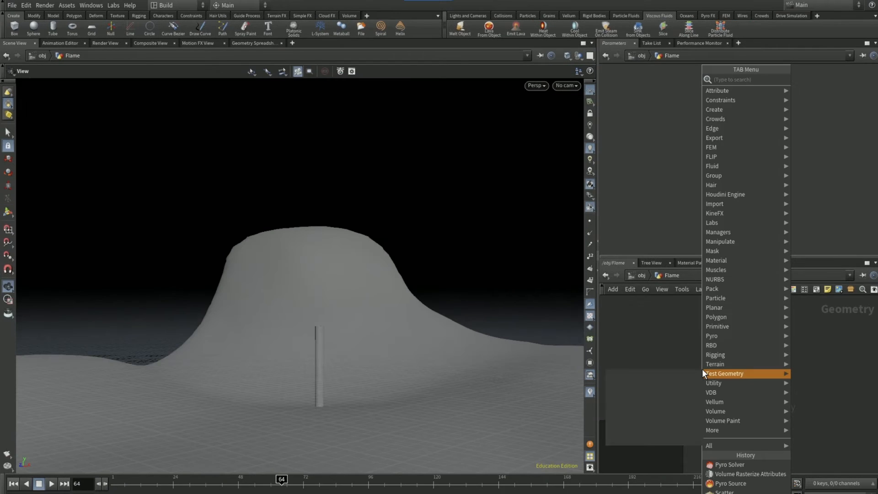
left_click(700, 369)
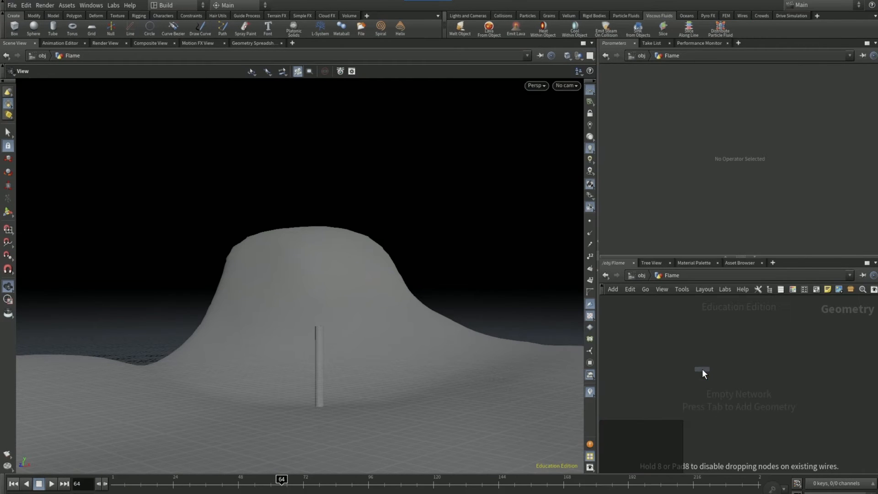
left_click(722, 359)
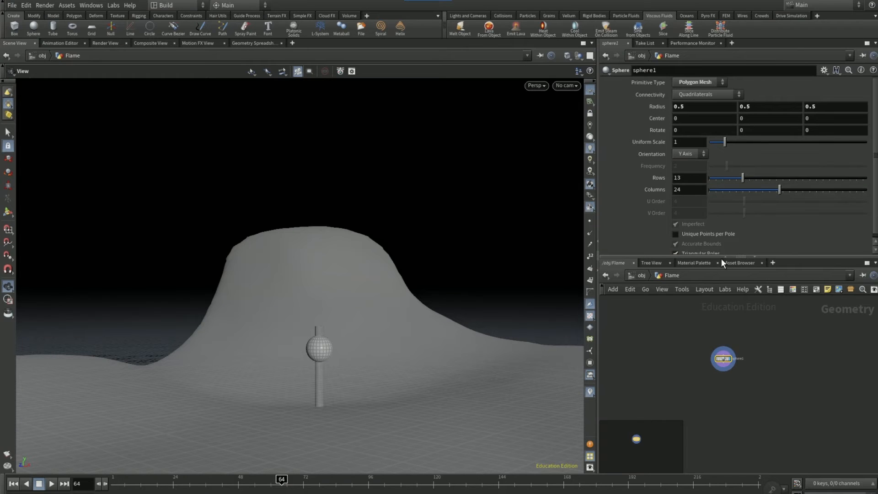
Connect a Scatter node after the sphere, set its Force Total Count to 3000 and display it.
left_click(723, 365)
left_click(723, 387)
type("scatter")
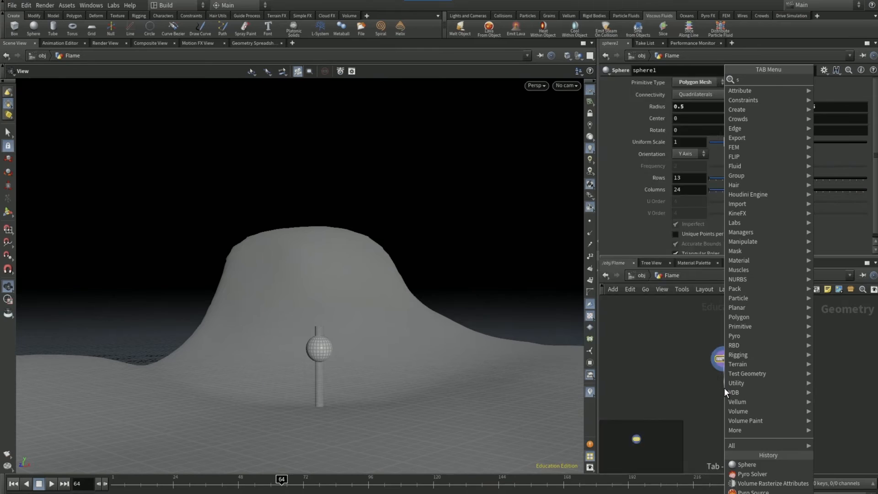
key("Return")
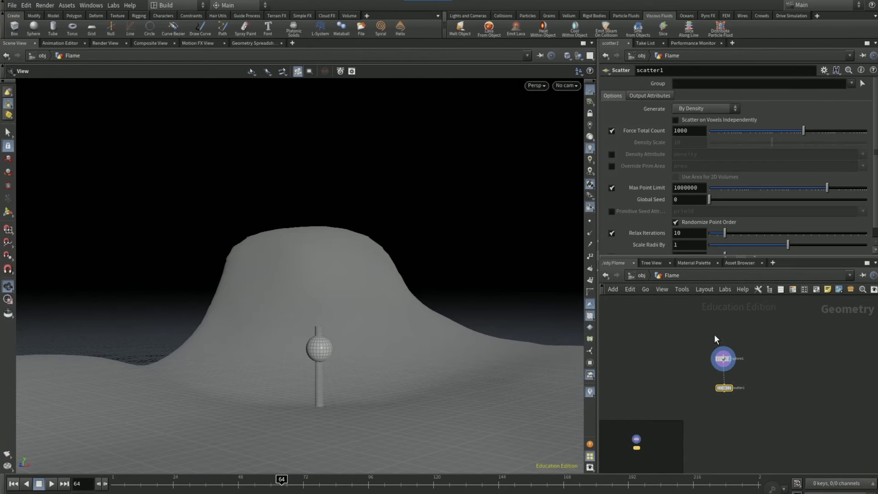
double_click(683, 132)
type("3000")
key("Return")
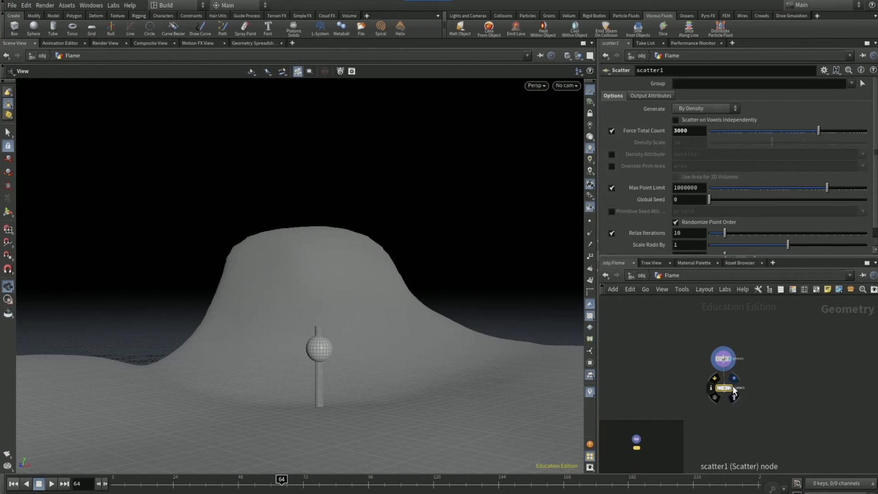
left_click(732, 388)
Connect a Pyro Source node after the Scatter node and display it.
left_click(723, 394)
key("Tab")
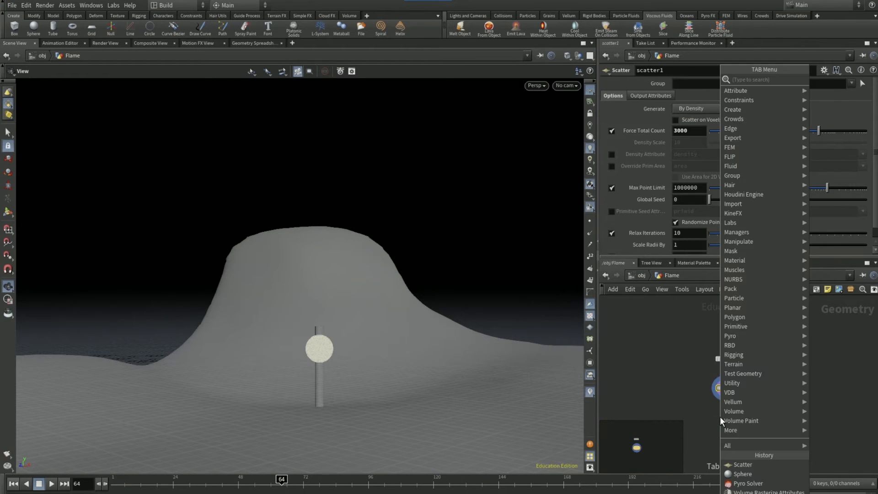
type("py")
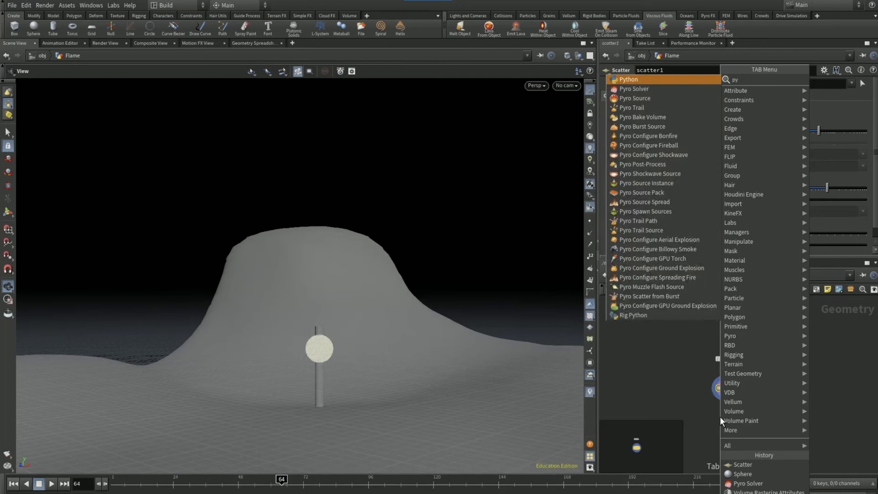
type("ro source")
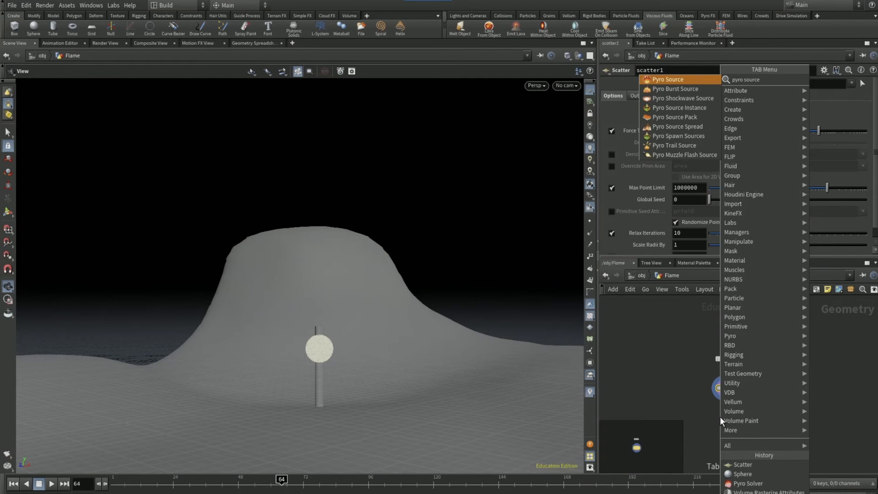
key("Escape")
left_click(720, 417)
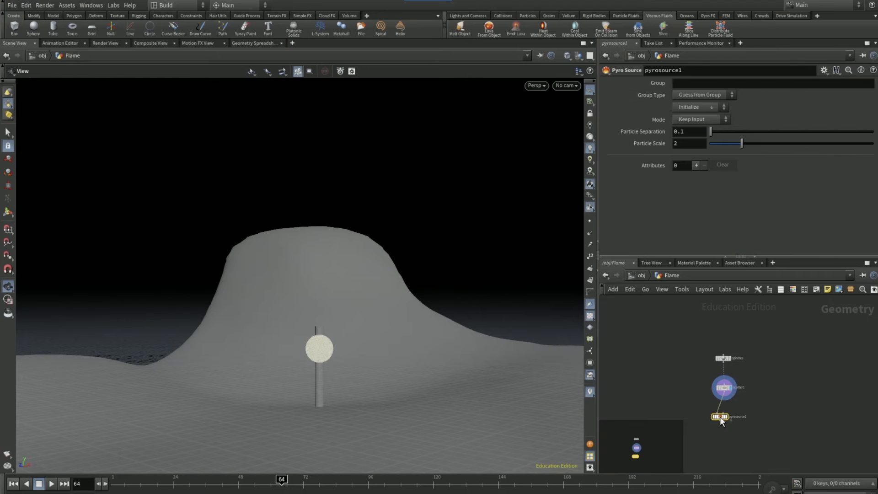
scroll(719, 416, "up", 2)
left_click_drag(719, 409, 727, 387)
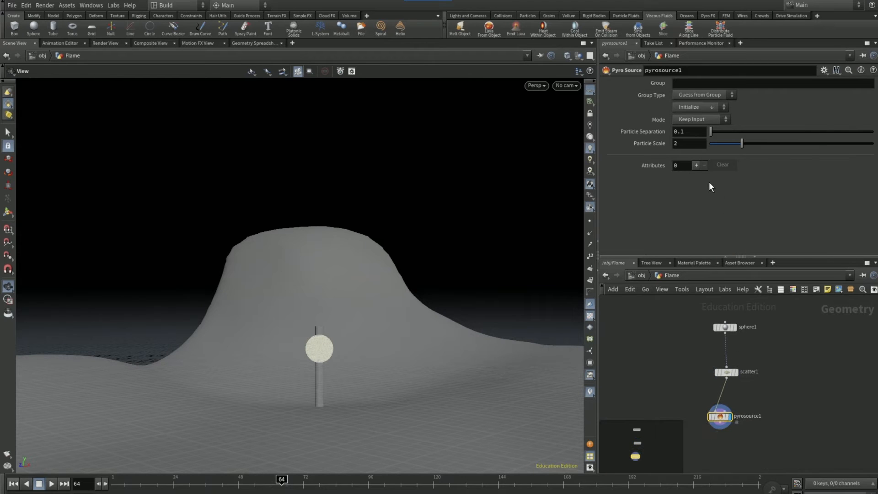
Add three attribute entries to the Pyro Source node and set its Particle Separation to 0.02.
left_click(695, 165)
left_click(695, 165)
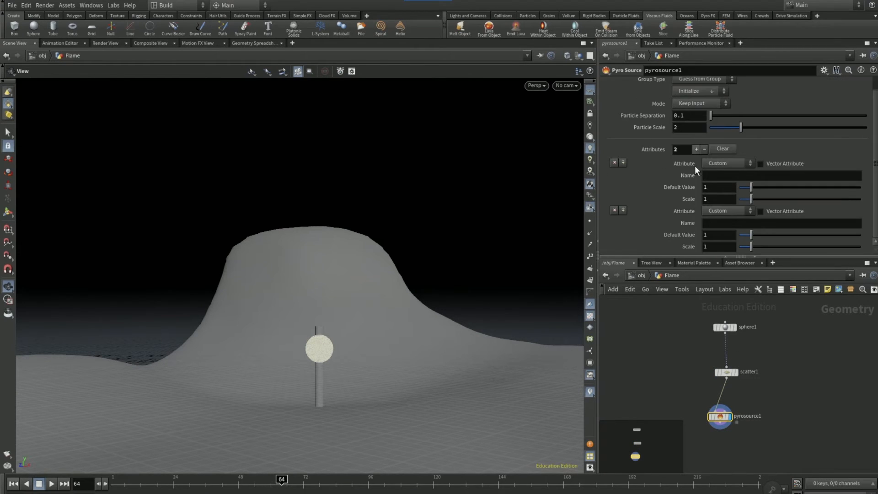
left_click(695, 149)
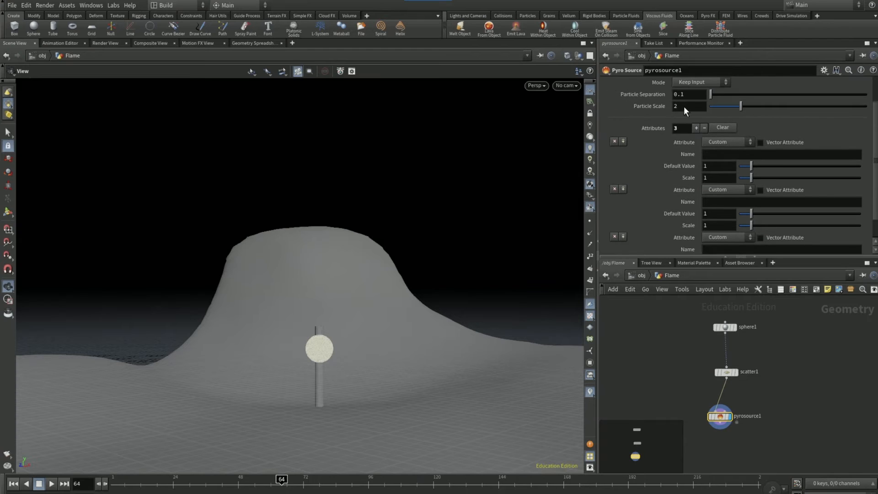
left_click(688, 95)
key("BackSpace")
type("02")
key("Return")
Set the Pyro Source node's three attributes to Burn, Temperature and Density, in that order.
left_click(720, 142)
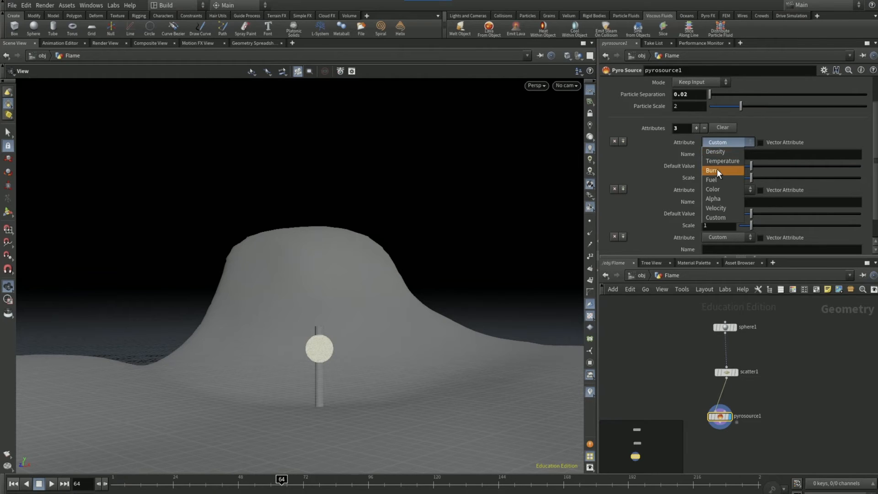
left_click(720, 170)
left_click(715, 189)
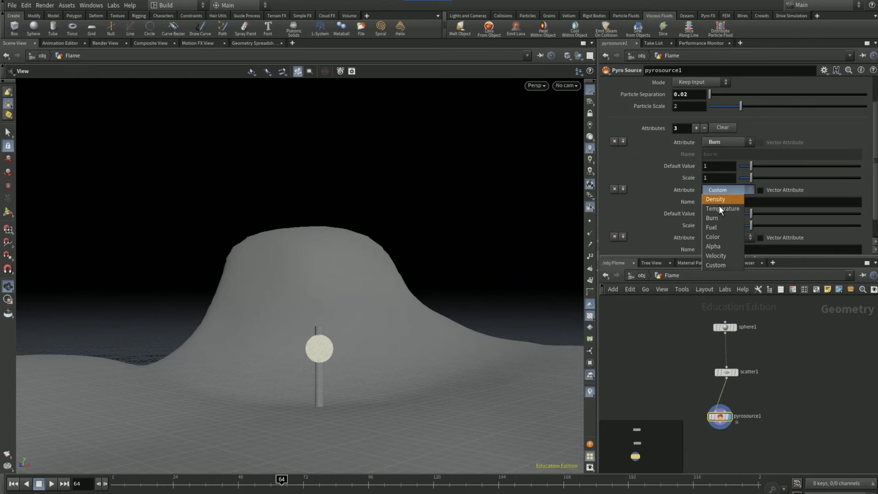
left_click(720, 208)
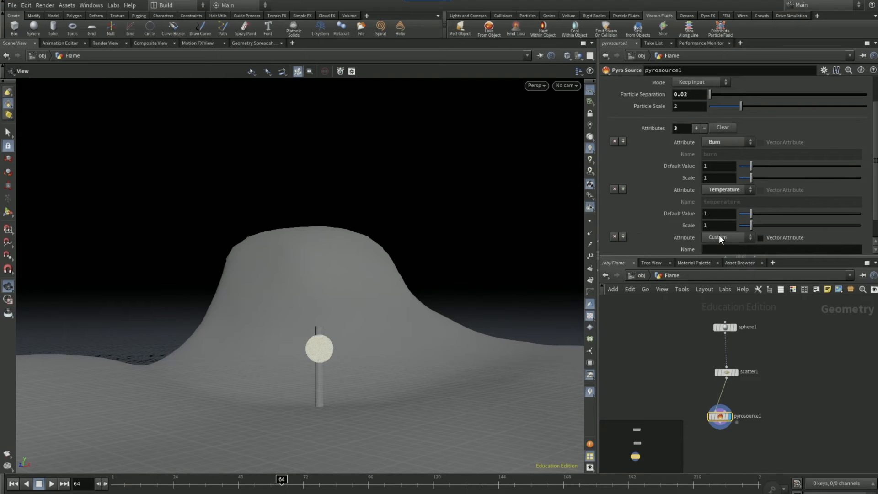
left_click(719, 236)
left_click(720, 247)
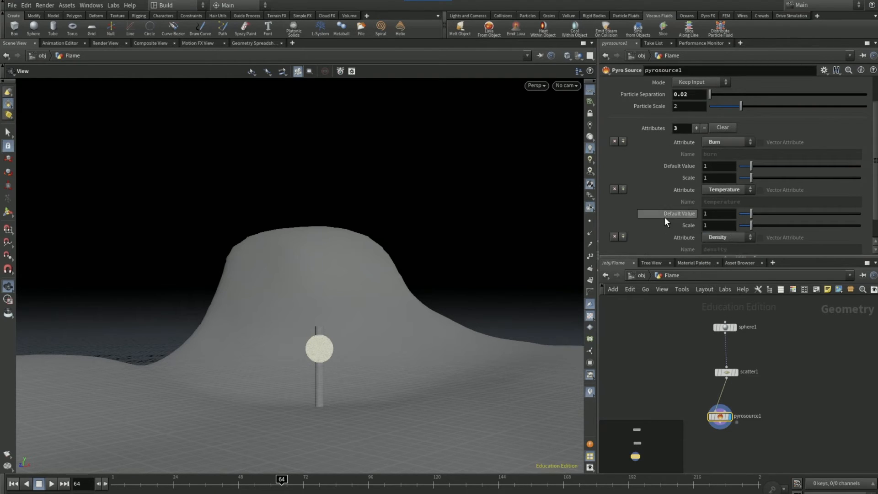
Set the Pyro Source default values to 0.1 for Temperature and 0.5 for Density.
scroll(665, 216, "down", 2)
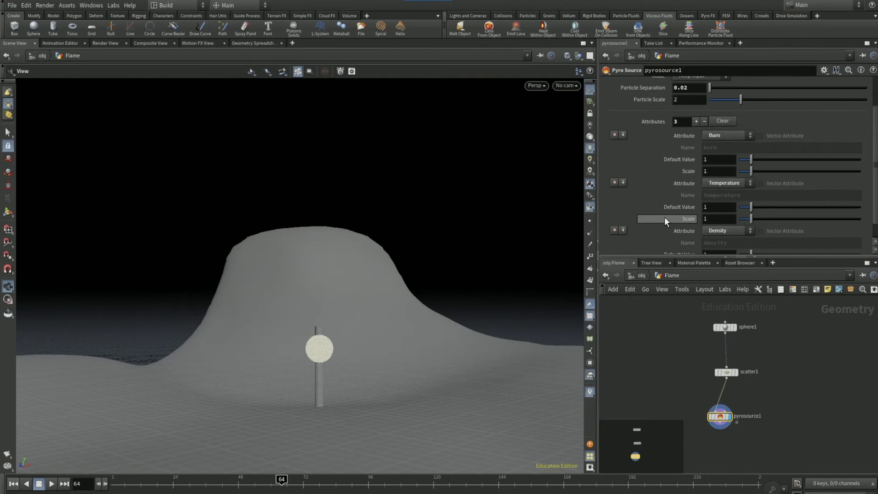
left_click(716, 203)
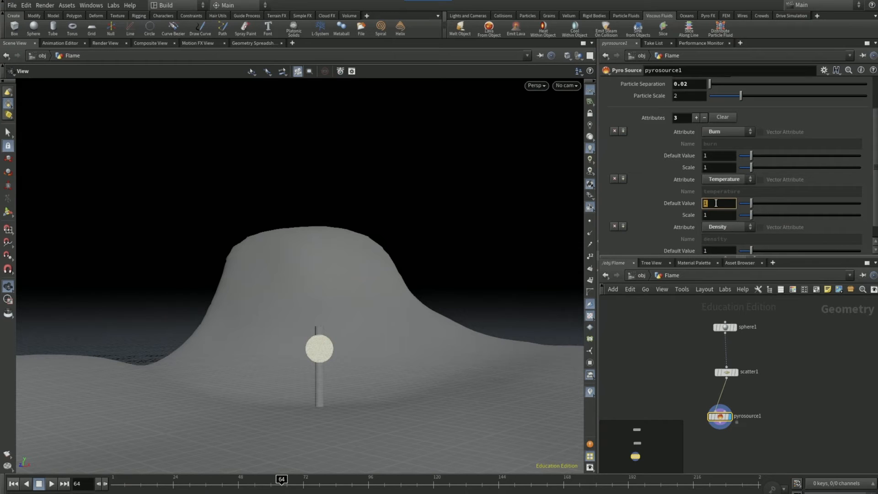
type(".1")
scroll(676, 199, "down", 1)
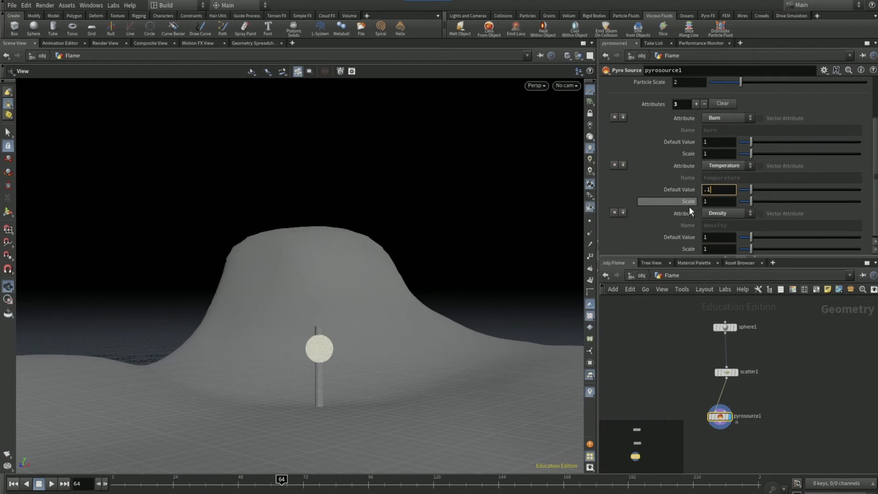
left_click(717, 236)
double_click(717, 235)
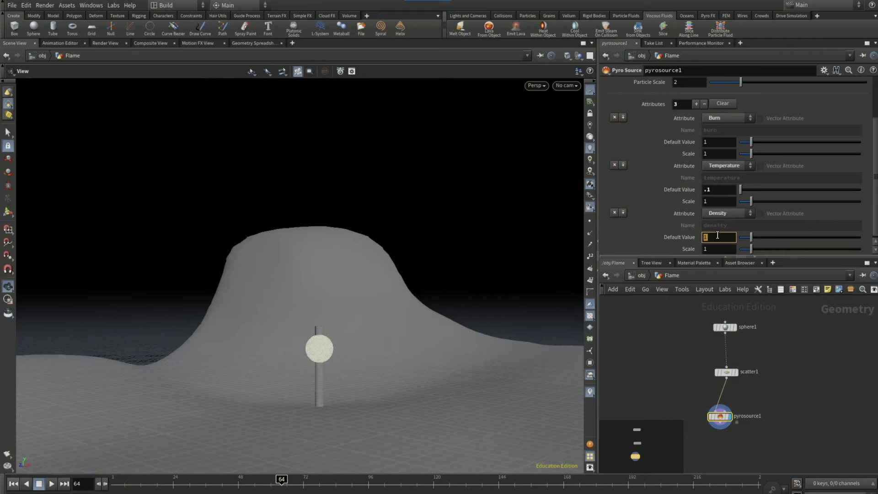
type(".5")
key("Return")
Connect a Volume Rasterize Attributes node after the Pyro Source node and display it.
mouse_move(729, 422)
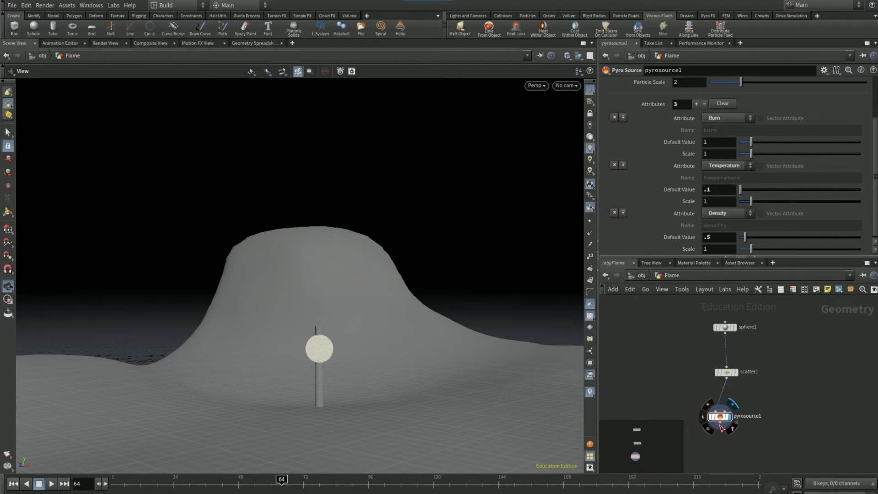
left_click(718, 436)
key("Tab")
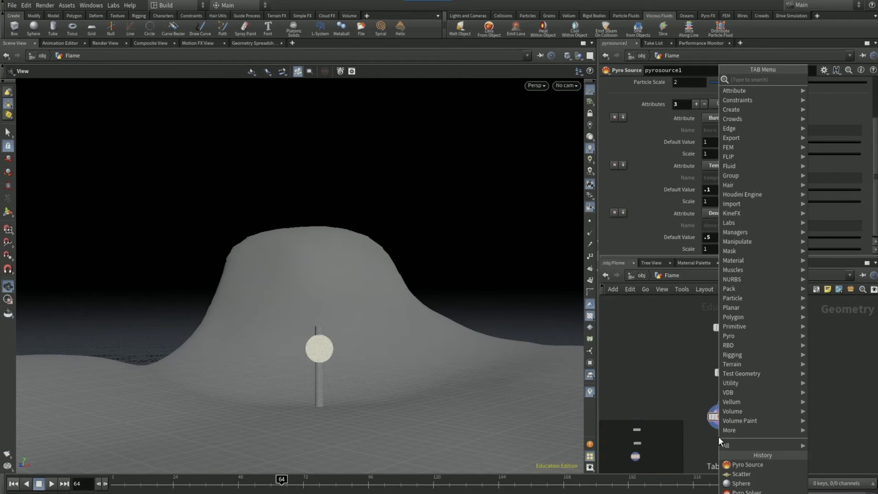
type("vo")
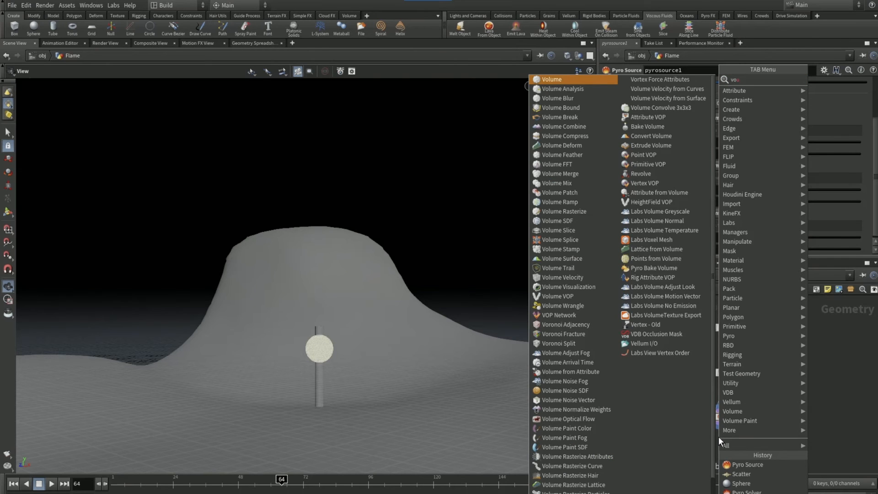
type("lume rasteri")
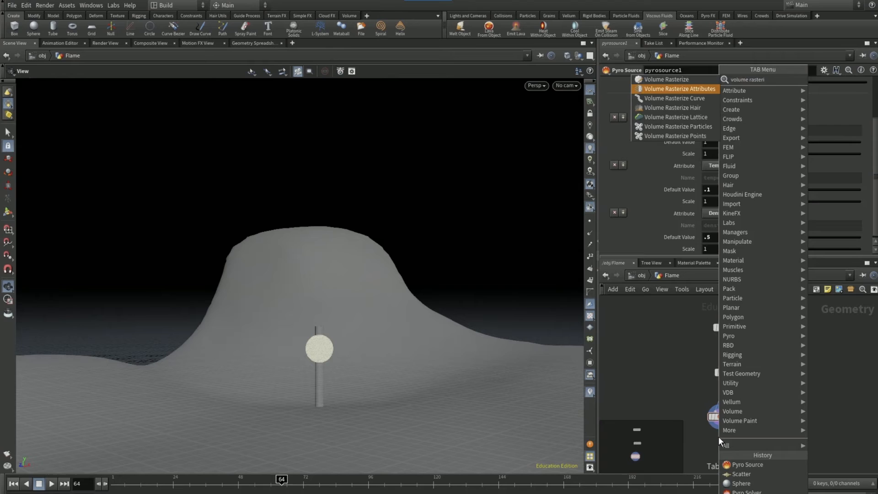
key("Escape")
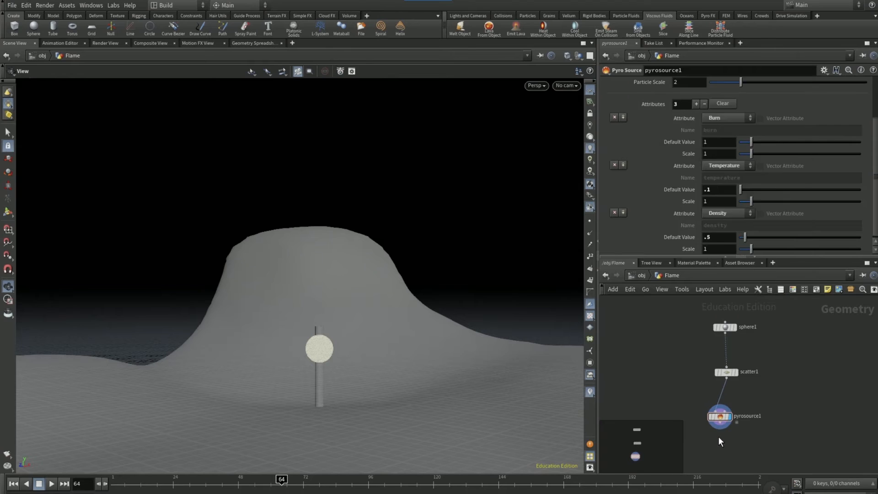
left_click(718, 437)
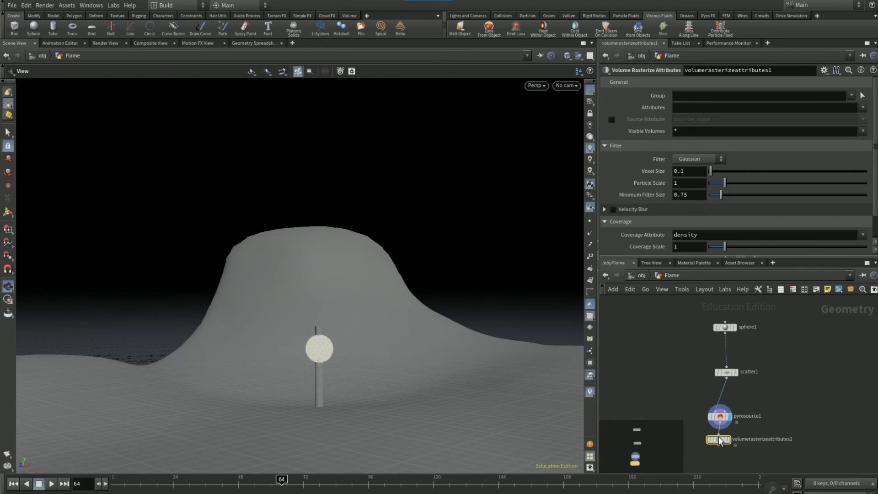
mouse_move(724, 441)
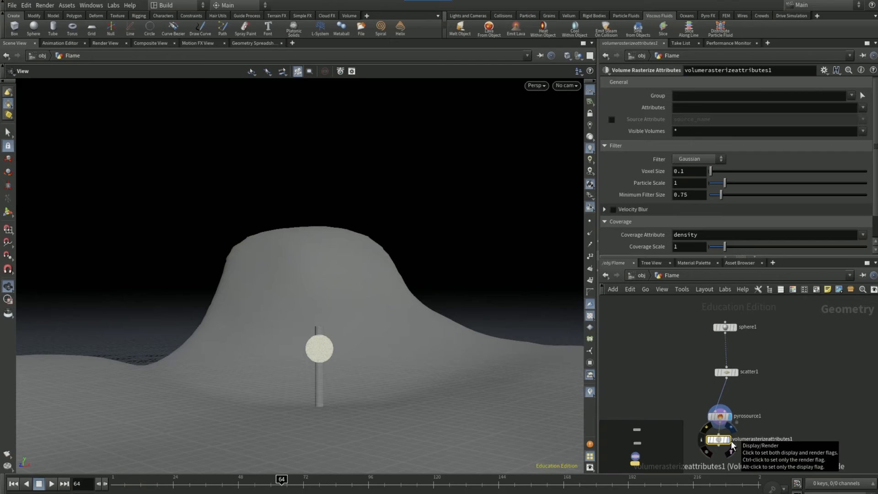
left_click(731, 442)
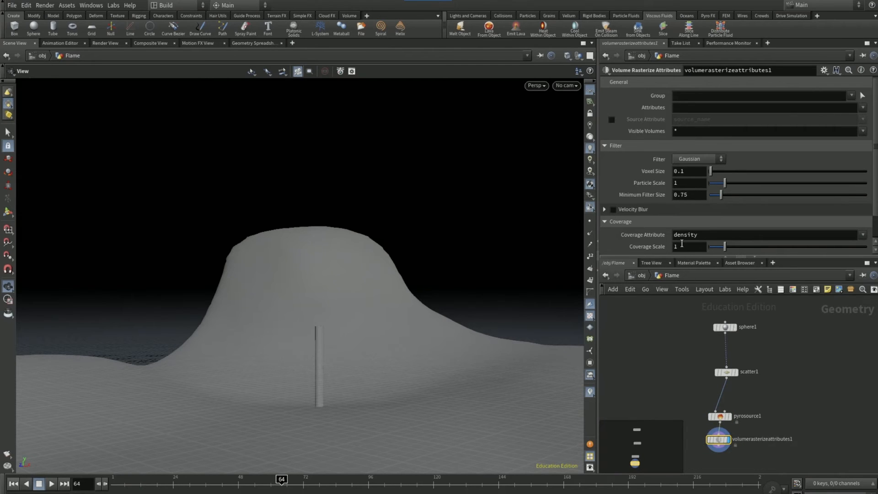
Set the Volume Rasterize Attributes node to rasterize the burn, density and temperature attributes.
left_click(862, 108)
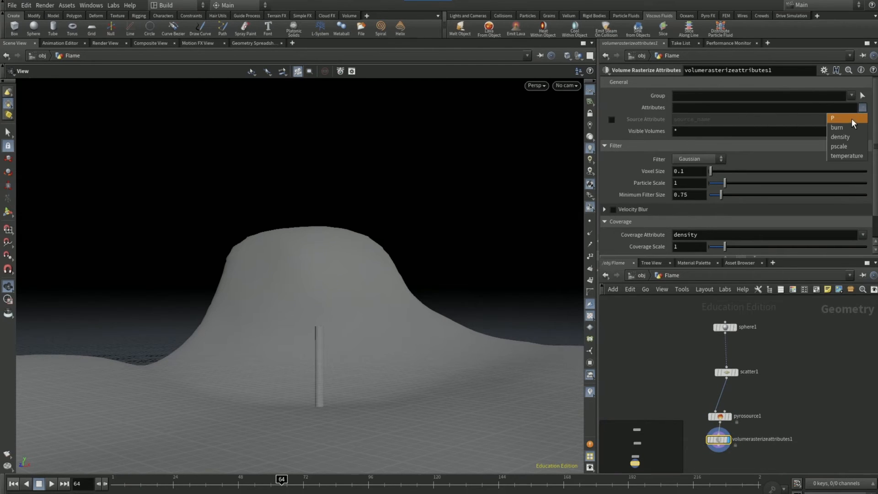
left_click(843, 127)
left_click(862, 108)
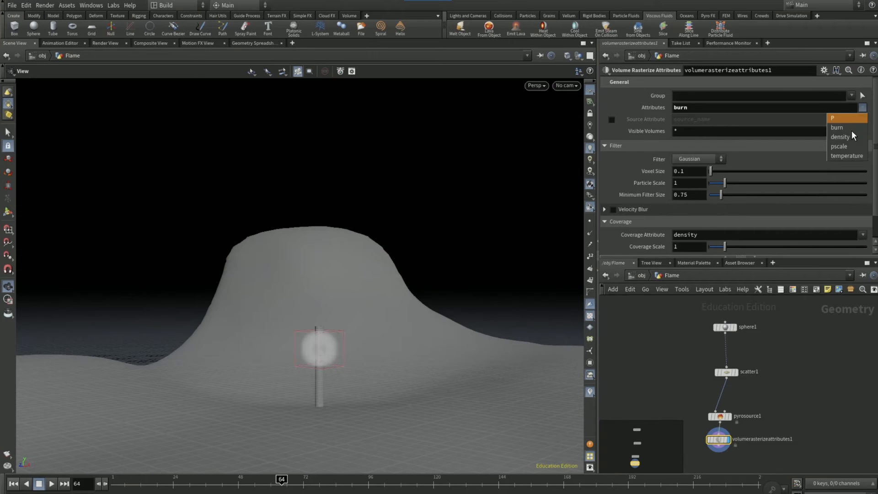
left_click(846, 137)
left_click(862, 107)
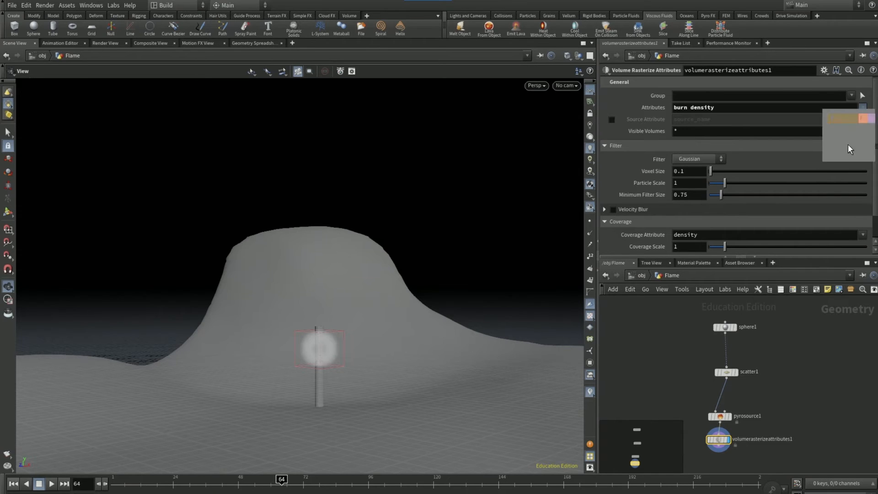
left_click(844, 155)
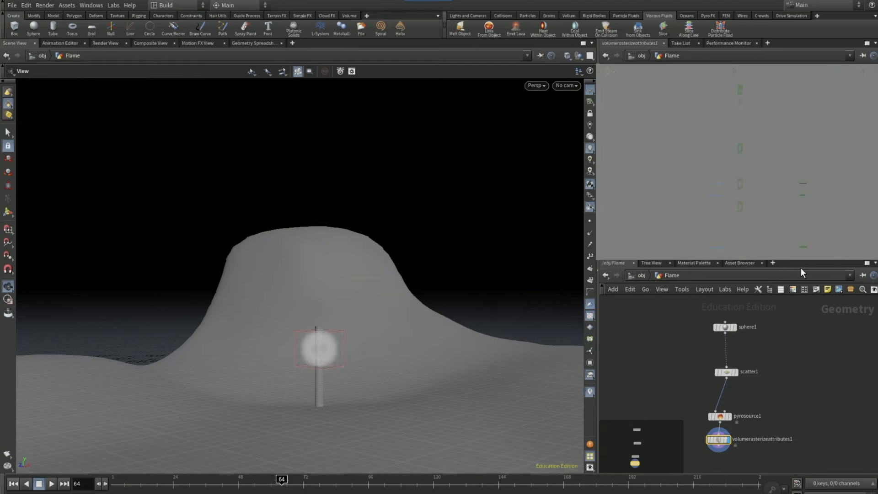
Set the Volume Rasterize Attributes filter to Voxel Size 0.02, Particle Scale 2 and Minimum Filter Size 4.
left_click(693, 170)
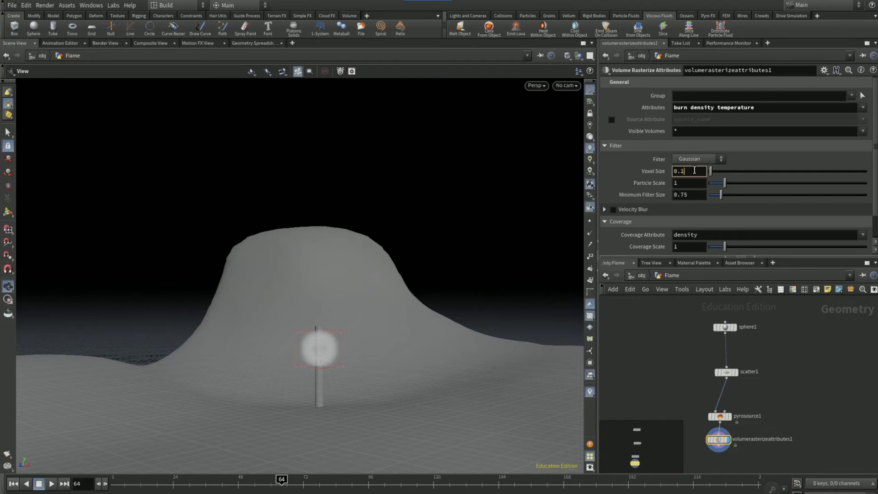
key("BackSpace")
type("05")
key("Return")
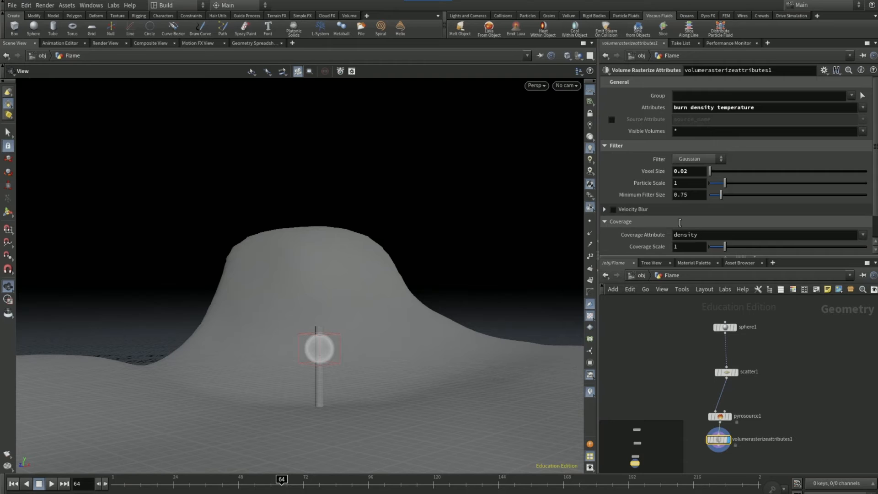
left_click(684, 183)
key("BackSpace")
type("2")
key("Return")
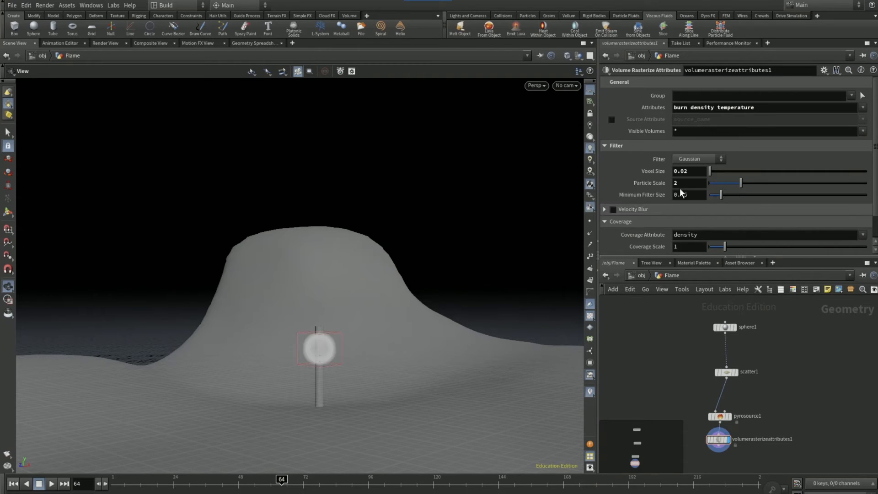
left_click(684, 194)
double_click(684, 193)
type("4")
key("Return")
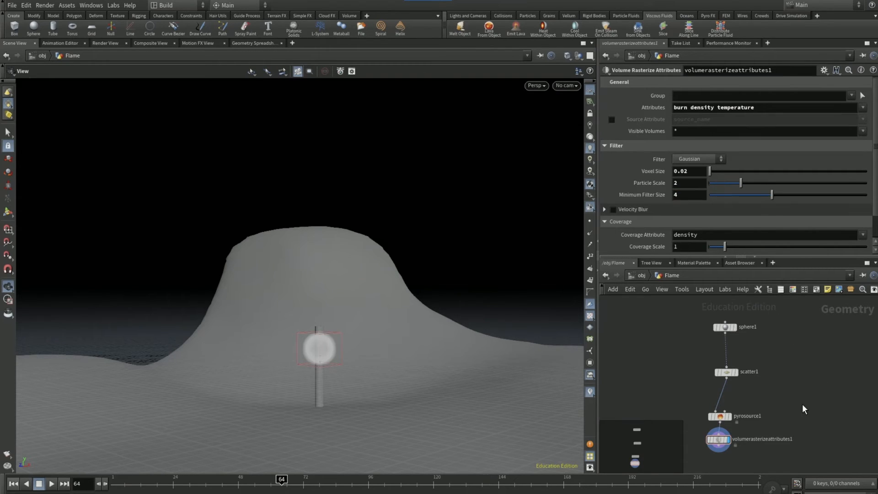
Connect a Pyro Solver node after the Volume Rasterize Attributes node and display it.
middle_click_drag(800, 378, 800, 364)
middle_click_drag(733, 445, 727, 403)
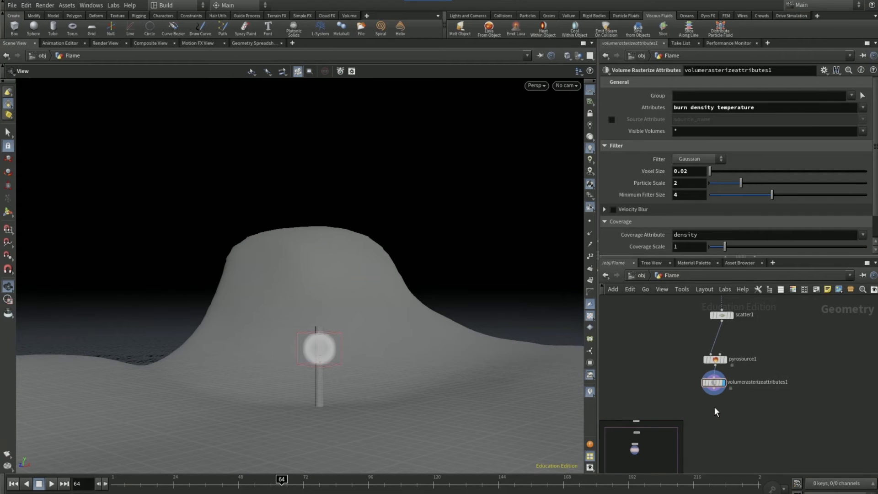
left_click(712, 391)
key("Tab")
type("p")
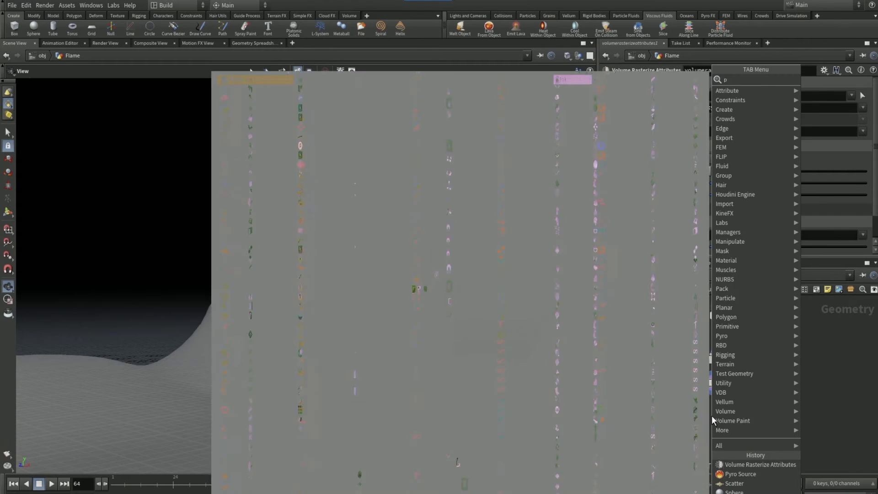
type("yro solver")
key("Return")
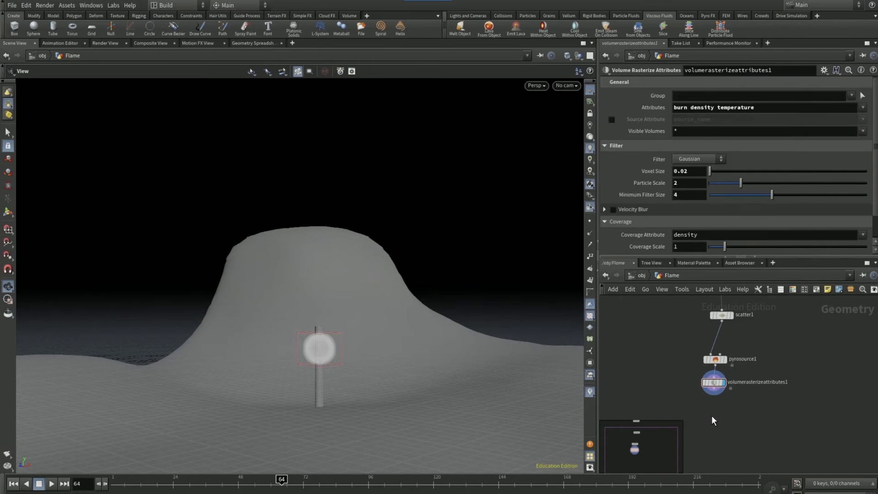
left_click(711, 415)
left_click(721, 416)
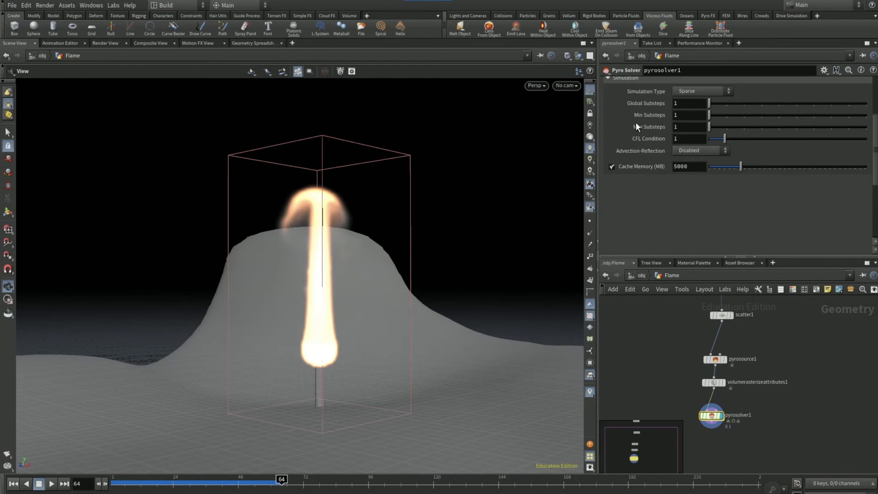
Set the Pyro Solver's Voxel Size to 0.02 and return the timeline to frame 1.
scroll(634, 119, "up", 4)
left_click(688, 133)
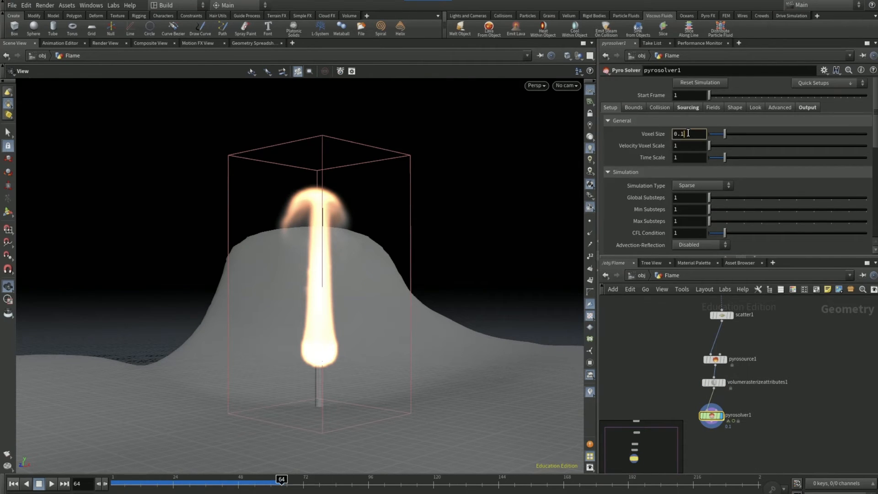
key("BackSpace")
type("02")
key("Return")
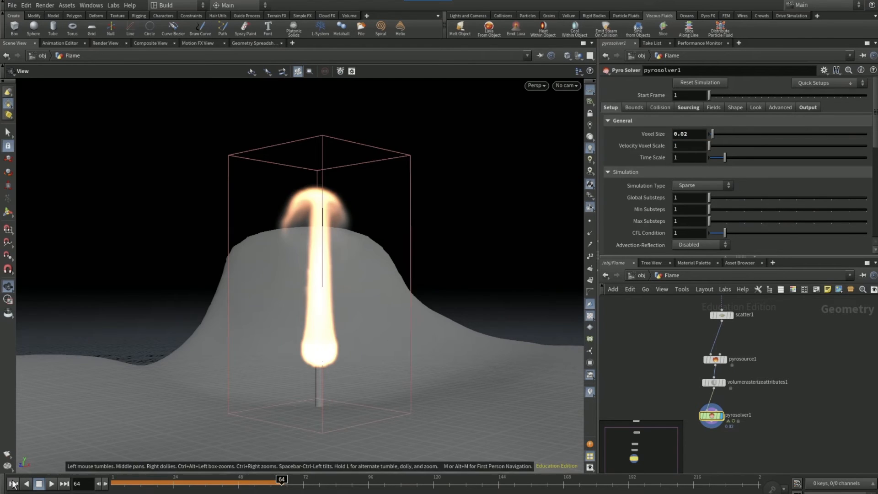
left_click(13, 483)
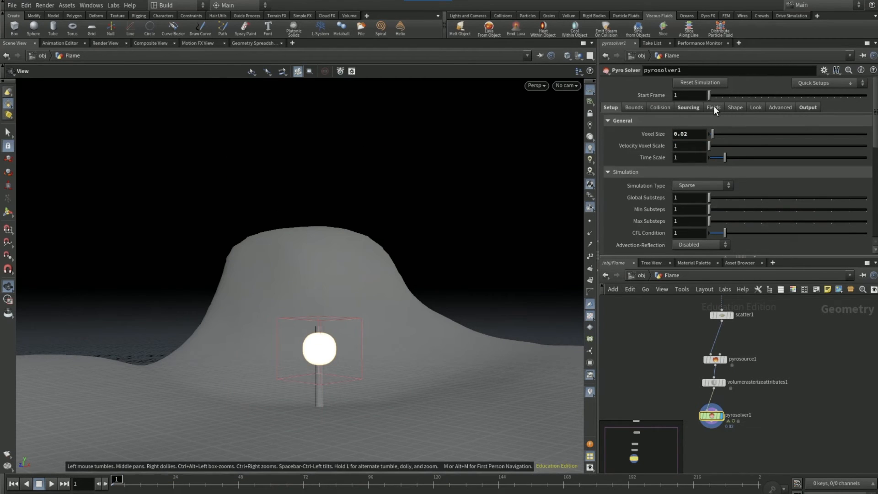
Reshape the Pyro Solver's Fire Intensity Ramp into a peak just past the middle, falling to zero on both sides.
left_click(754, 108)
scroll(650, 182, "down", 2)
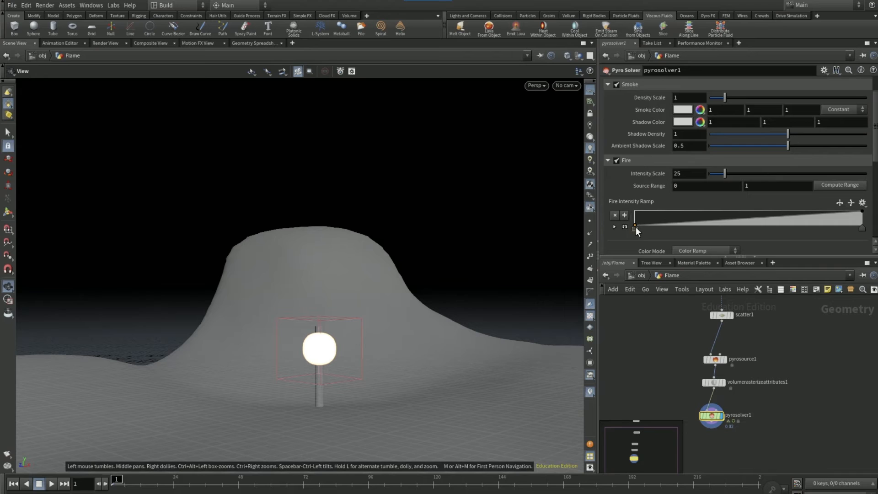
left_click_drag(635, 226, 745, 226)
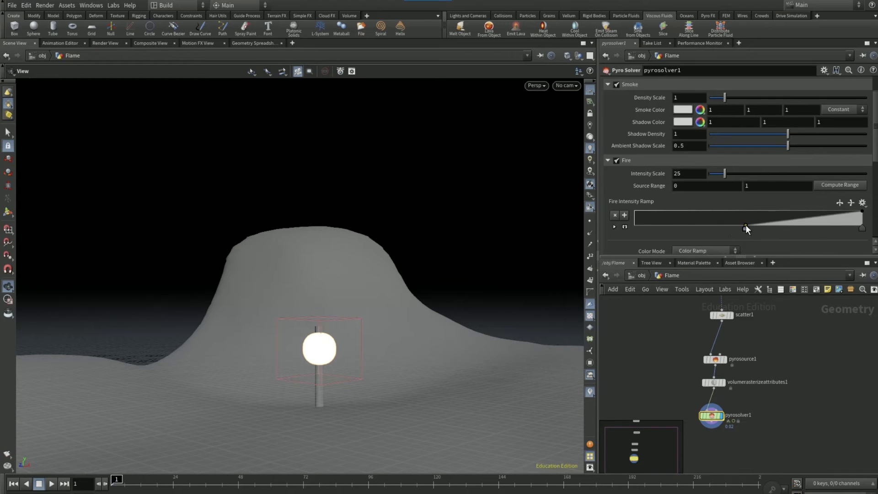
left_click_drag(864, 229, 819, 231)
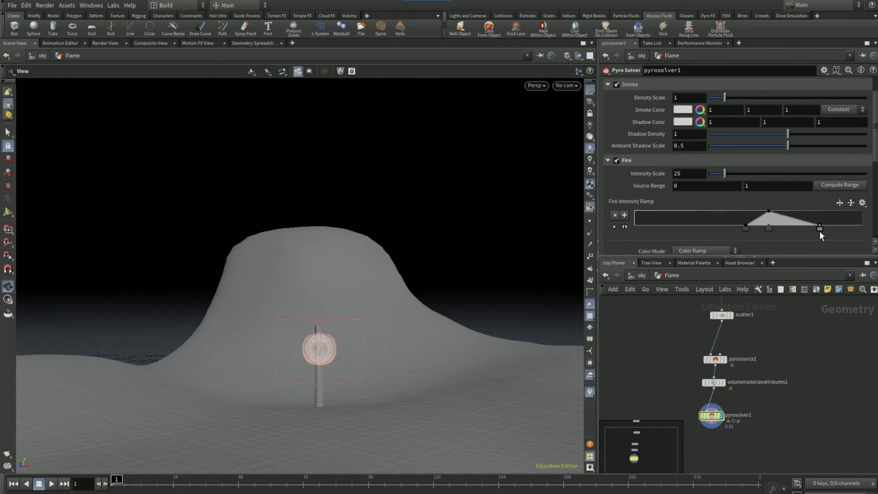
Set the smoke Density Scale to 0.2 and the Smoke Color to a dark grey of 0.1, 0.1, 0.1.
left_click(694, 98)
key("BackSpace")
type(".2")
key("Return")
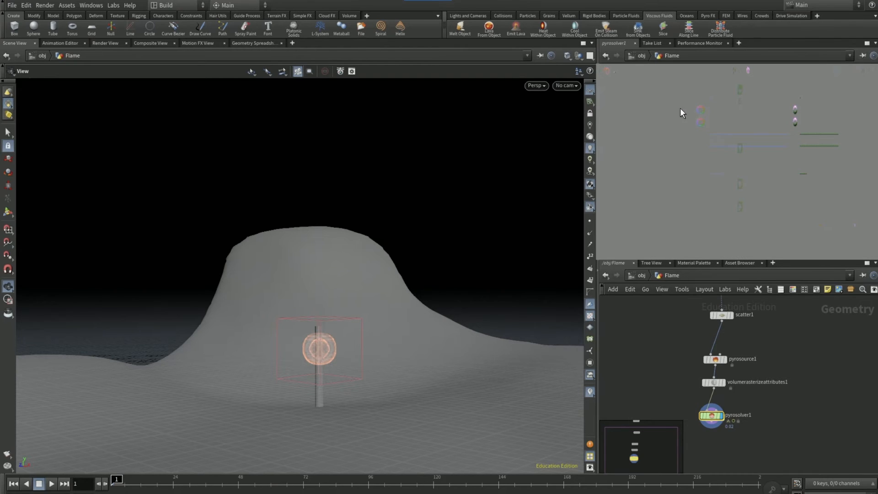
left_click(679, 108)
left_click(714, 123)
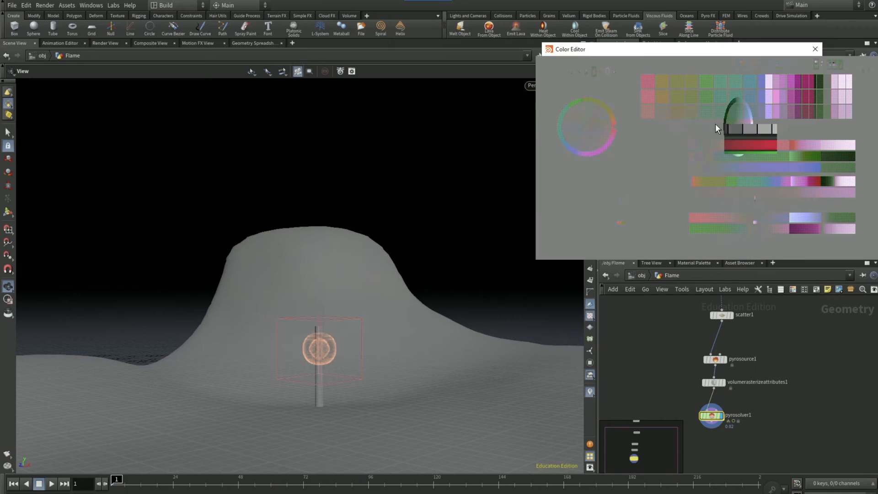
left_click(814, 48)
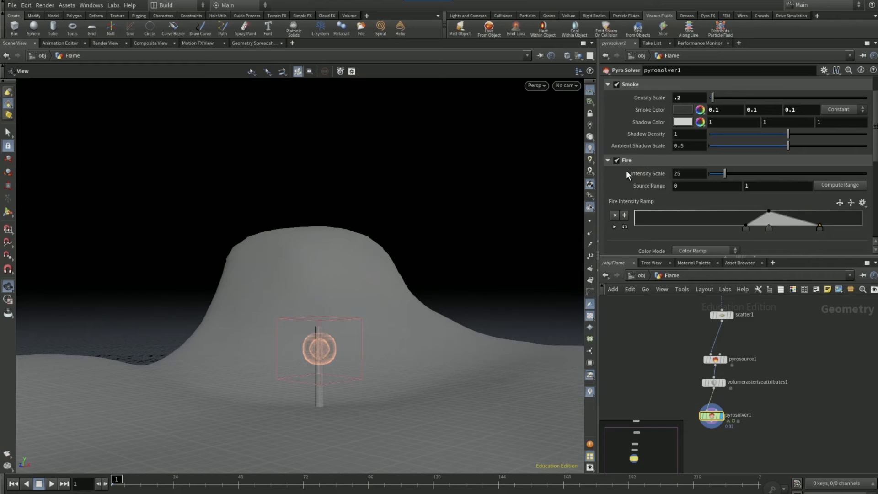
Enable Disturbance in the Pyro Solver's shape settings with a value of 3.
scroll(639, 120, "up", 2)
left_click(731, 98)
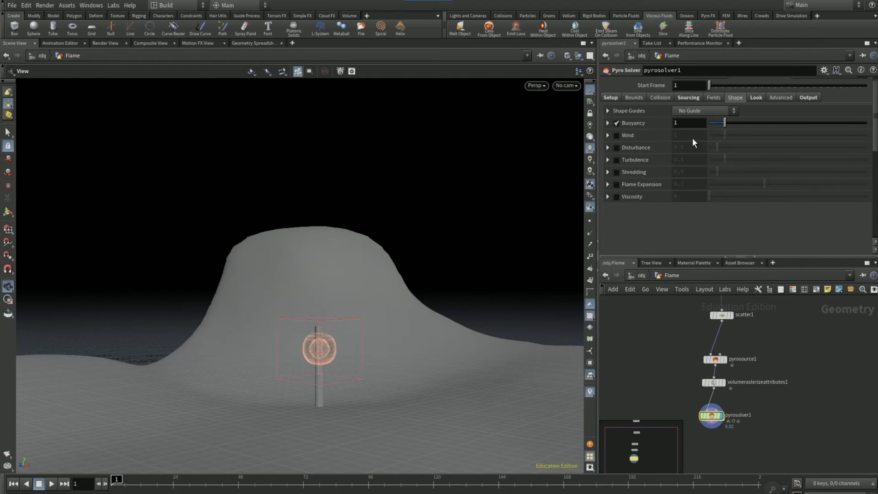
left_click(617, 147)
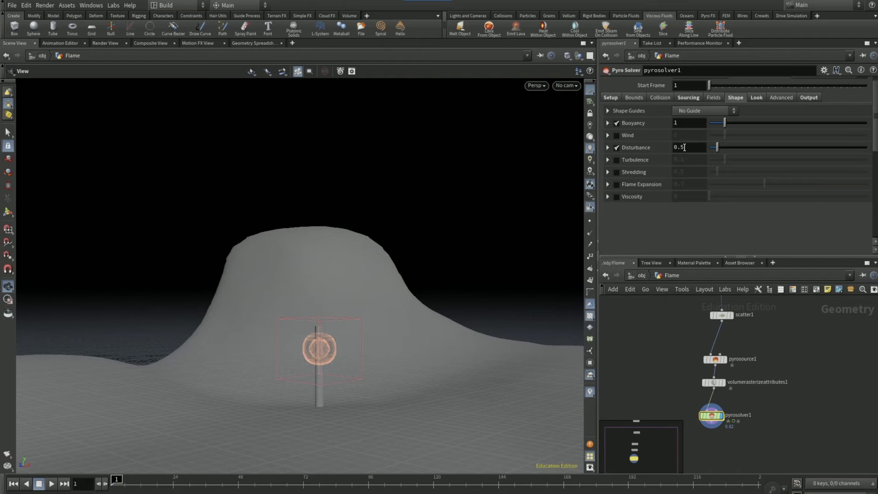
double_click(685, 147)
key("Return")
Enable Turbulence on the Pyro Solver with Turbulence 0.2, Swirl Size 3 and Roughness 0.125.
left_click(615, 160)
left_click(606, 160)
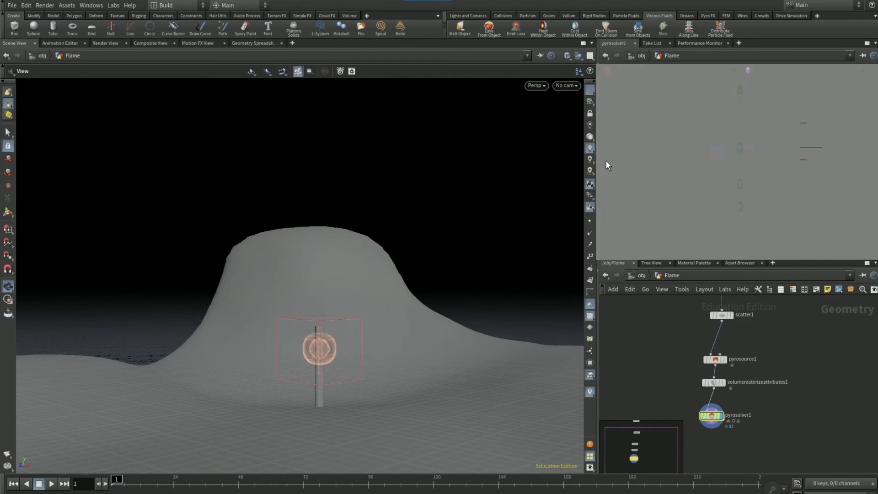
double_click(687, 186)
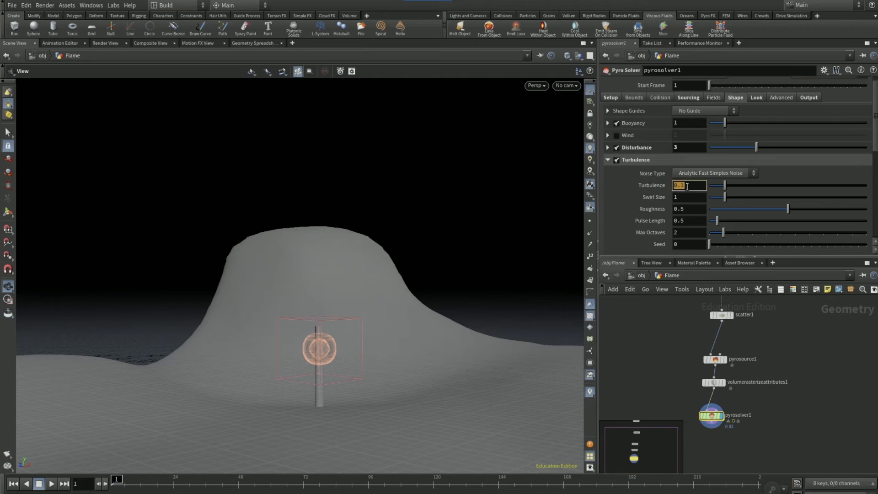
type(".2")
left_click(681, 197)
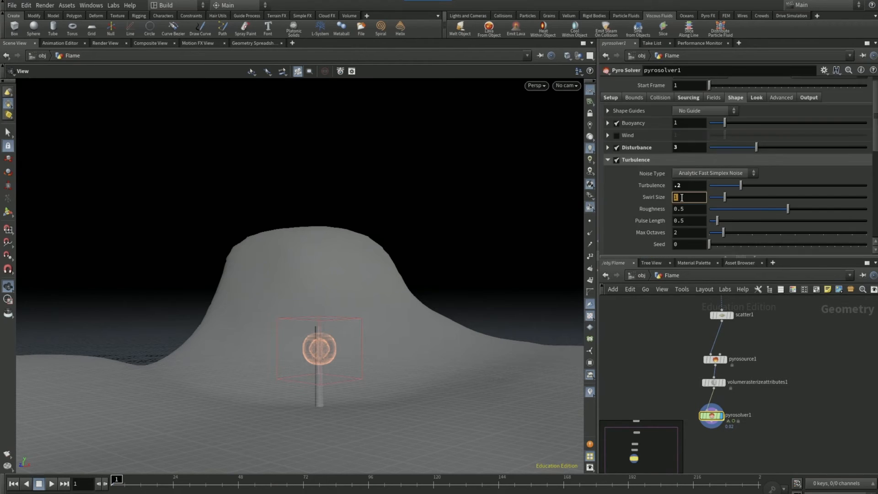
type("3")
double_click(691, 209)
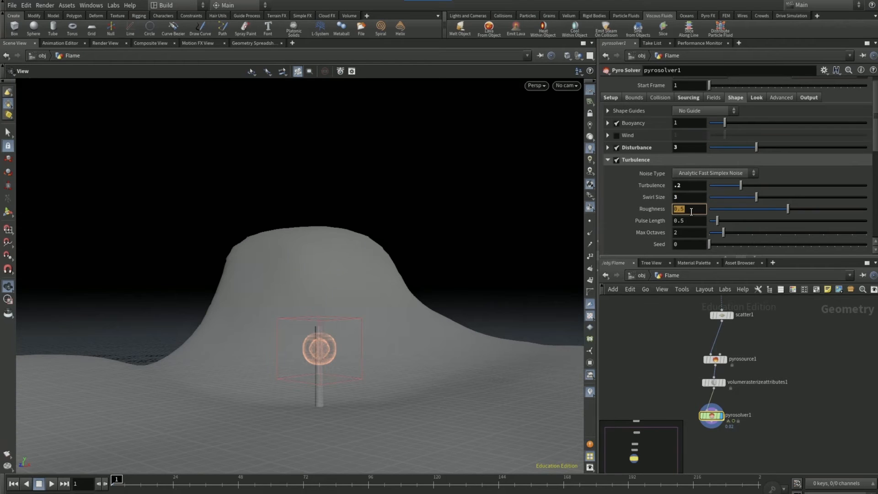
type(".")
Enable Viscosity on the Pyro Solver with a value of 1 and play the simulation to about frame 59.
scroll(630, 213, "down", 10)
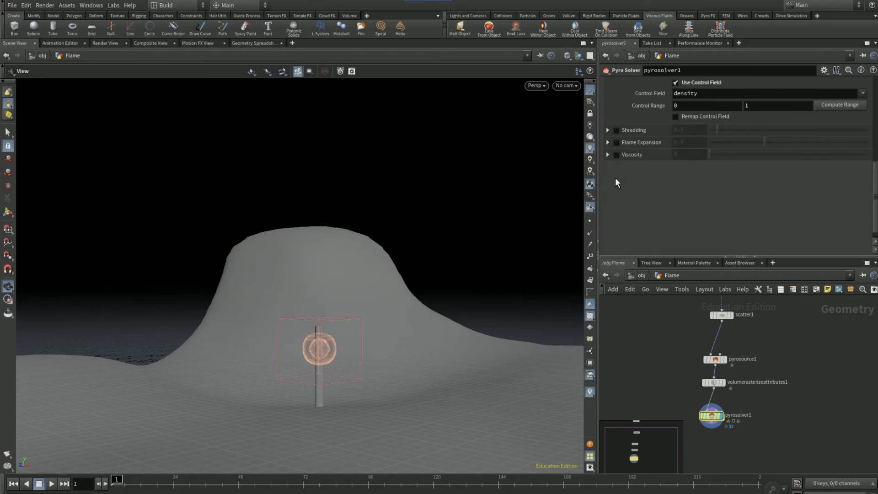
left_click(615, 154)
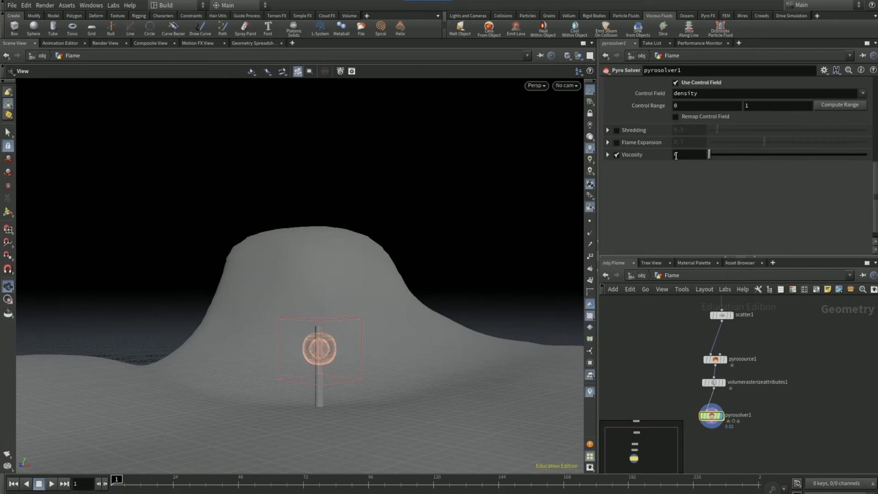
double_click(676, 155)
type("2")
key("BackSpace")
type("1")
key("Return")
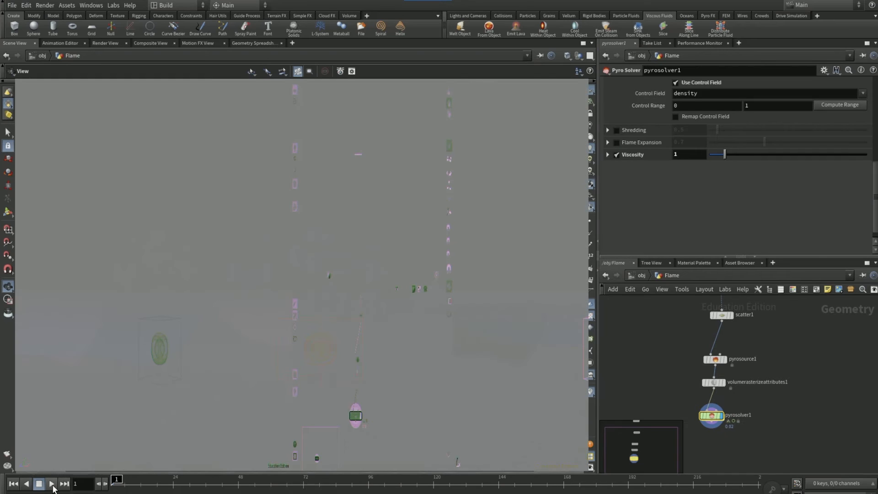
left_click(51, 484)
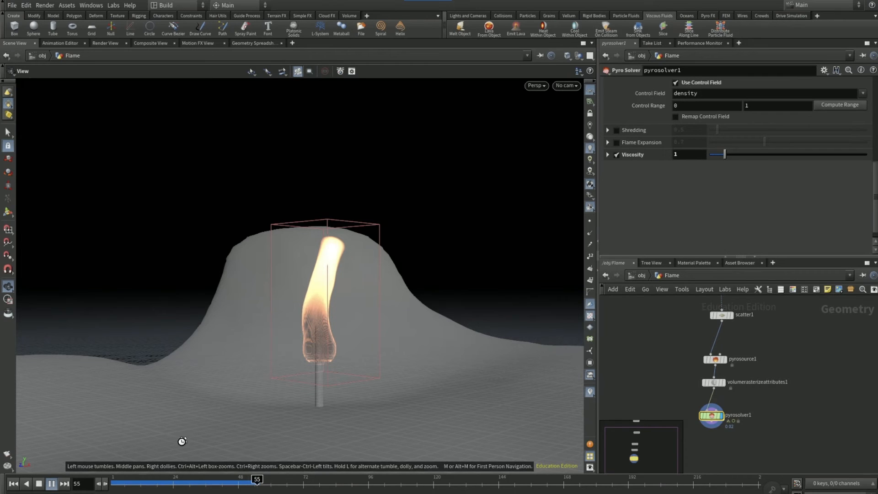
left_click(39, 488)
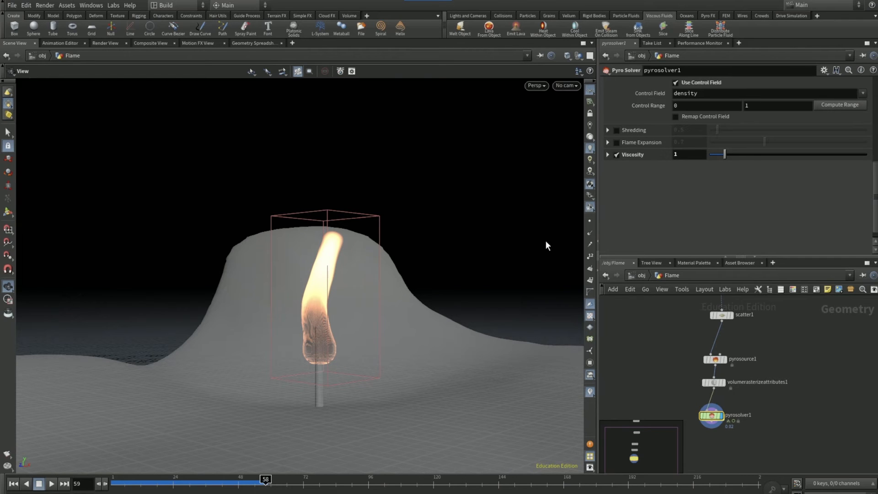
Shift the orange end point of the Pyro Solver's Fire Color Ramp inward to just past the ramp's middle.
scroll(681, 200, "up", 10)
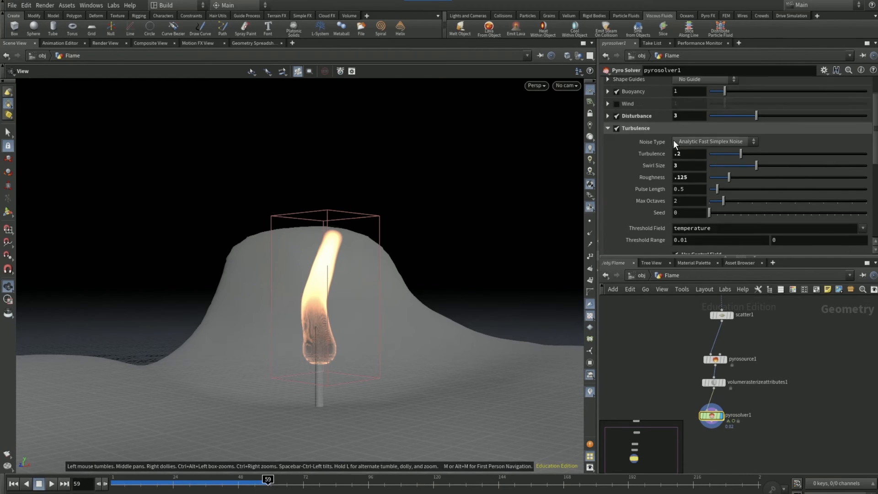
scroll(648, 156, "up", 1)
left_click(755, 107)
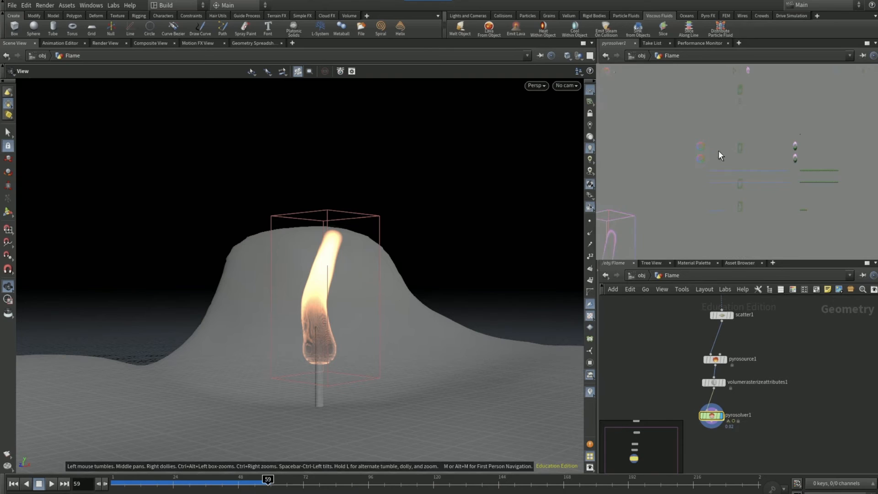
scroll(650, 173, "down", 3)
scroll(650, 174, "down", 2)
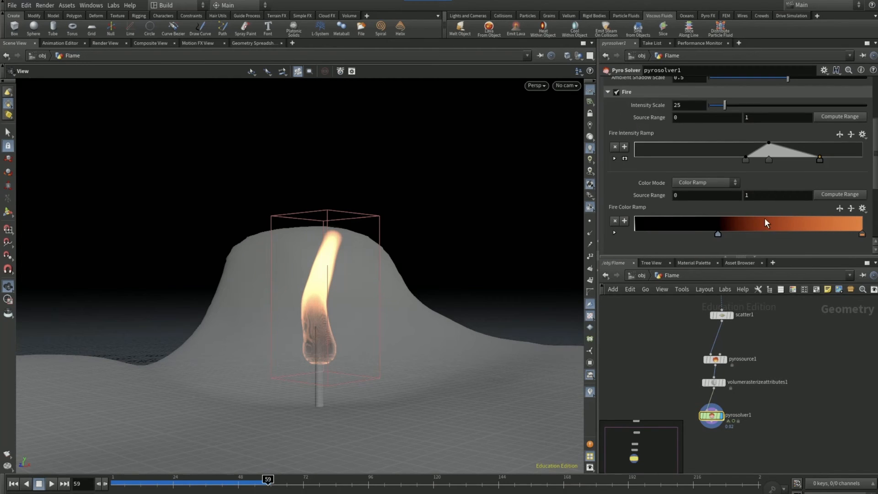
left_click_drag(863, 234, 766, 235)
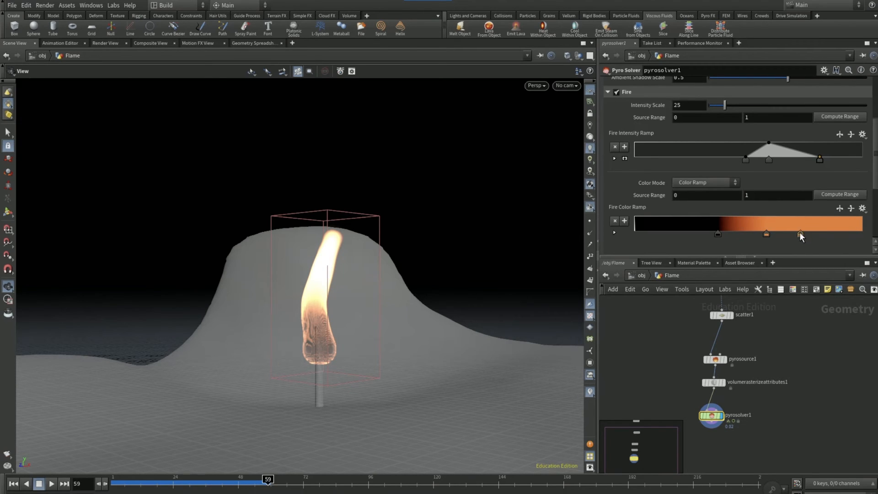
Add a blue point (0, 0, 0.5) to the Fire Color Ramp, about three quarters along and beyond the orange point.
double_click(799, 234)
left_click(767, 95)
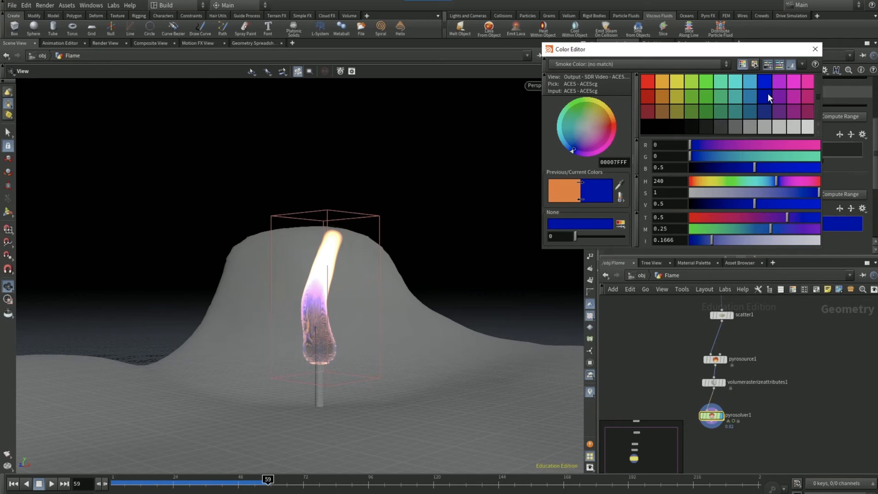
left_click(815, 49)
Add a black point (0, 0, 0) close to the upper end of the Fire Color Ramp, beyond the blue point.
left_click(839, 225)
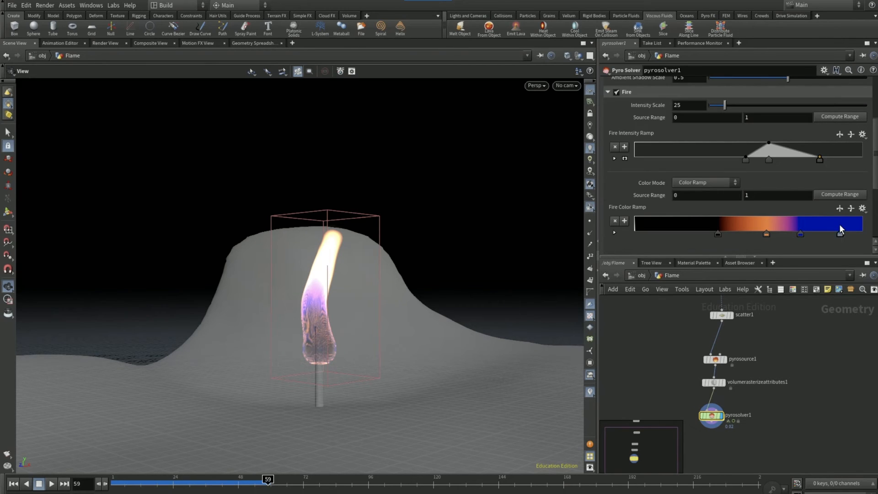
left_click_drag(840, 232, 856, 231)
double_click(857, 232)
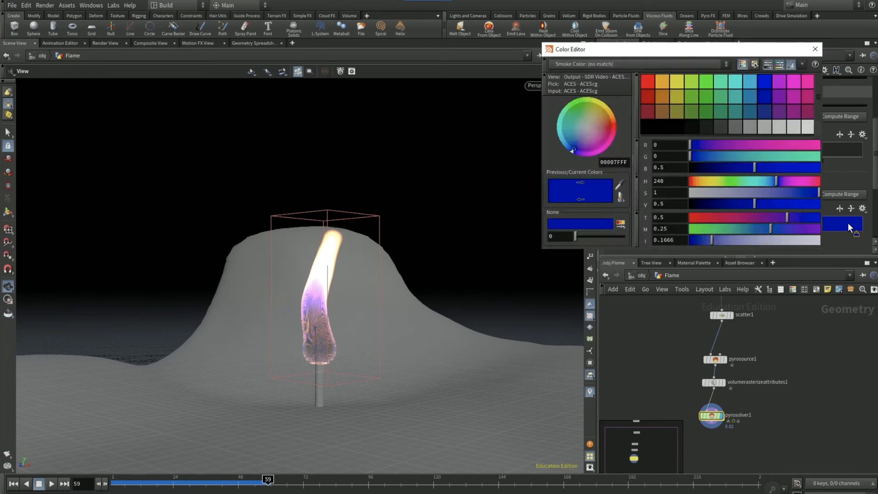
left_click(646, 124)
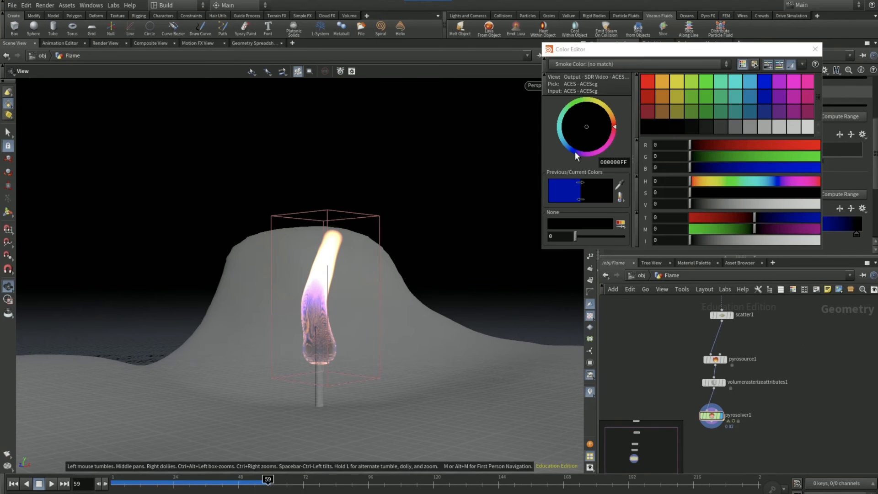
left_click(813, 49)
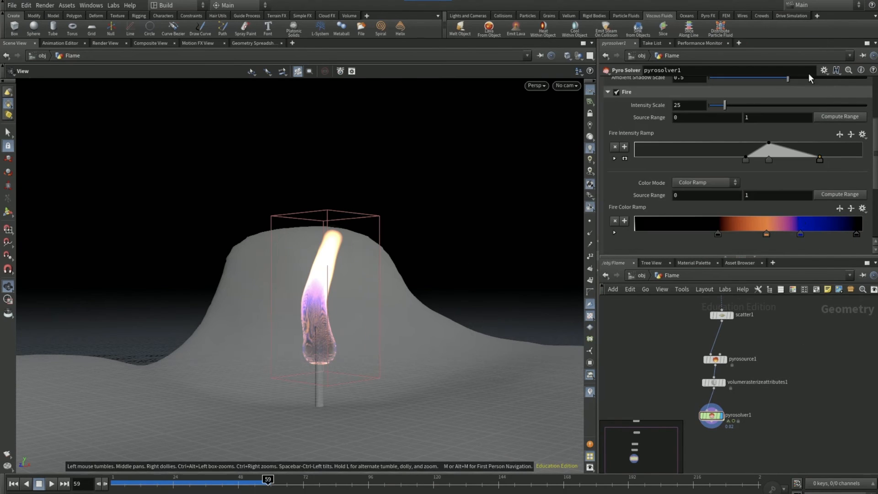
Darken the blue point of the Fire Color Ramp by lowering its blue component to about 0.285.
double_click(799, 233)
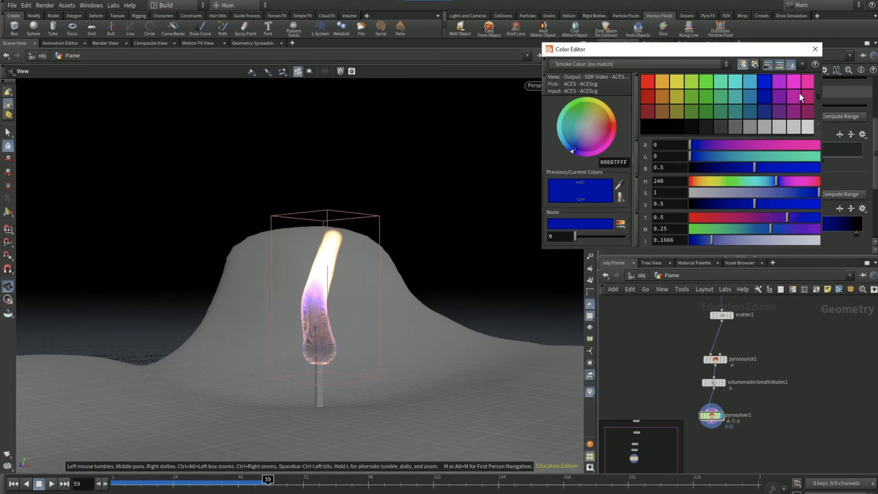
left_click(733, 167)
left_click(726, 167)
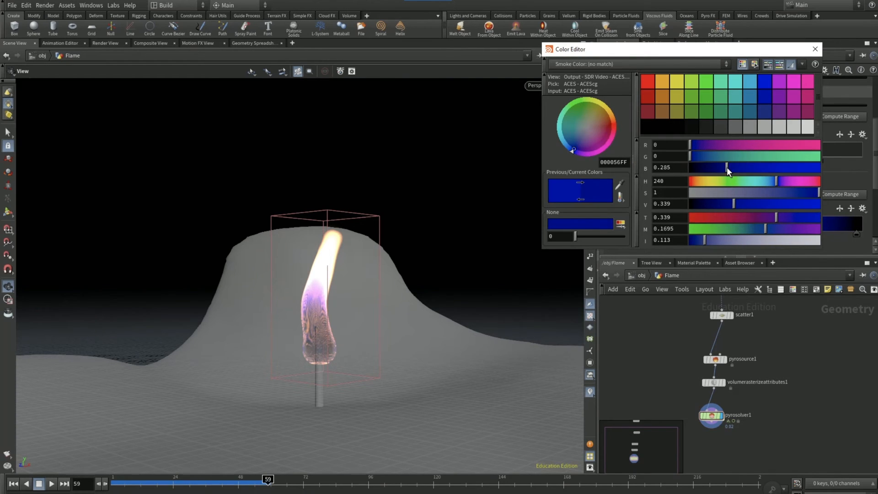
left_click(815, 49)
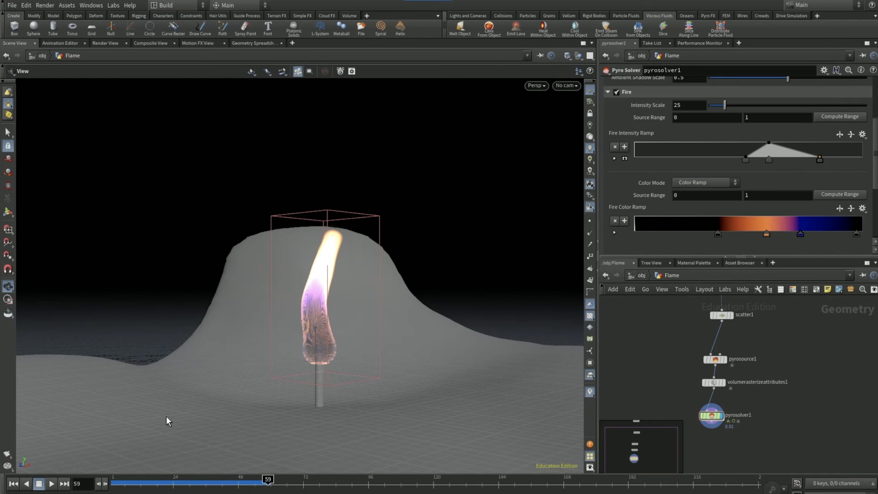
Replay the simulation from the start to frame 75 and adjust the Flame object to Translate -0.291, 1.781, 0.217 and Uniform Scale 0.048.
left_click(13, 483)
left_click(51, 484)
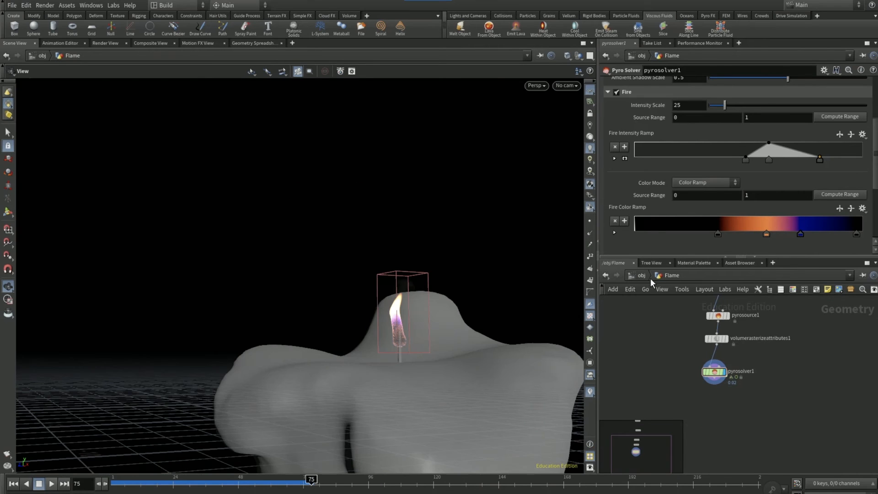
left_click(639, 277)
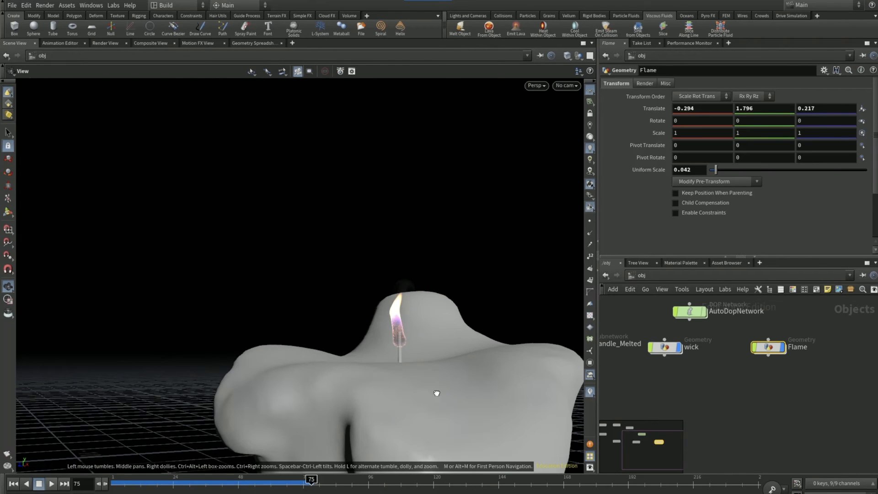
left_click_drag(459, 395, 368, 384)
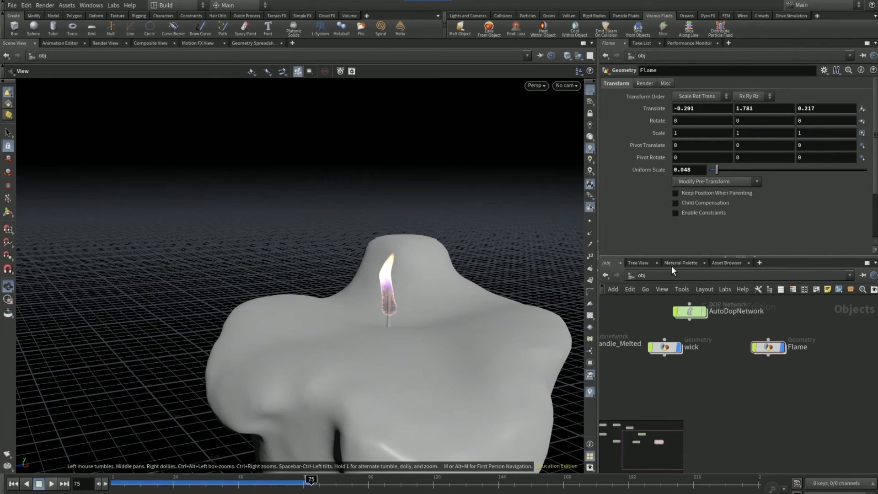
Assign a Principled Shader from the material gallery to the melted candle.
left_click(674, 265)
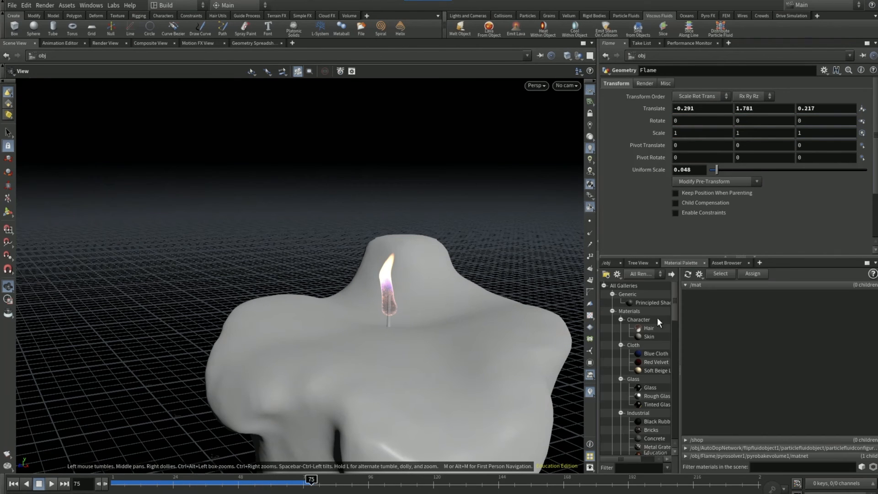
left_click(651, 297)
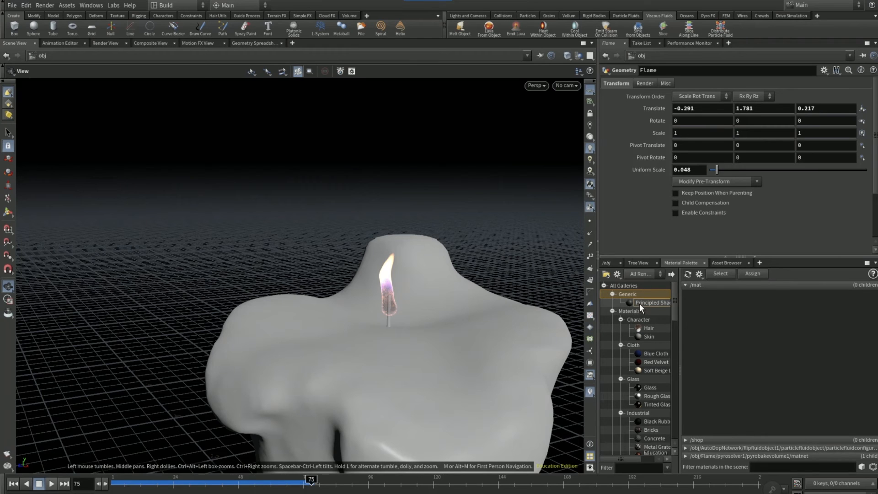
left_click_drag(650, 303, 507, 351)
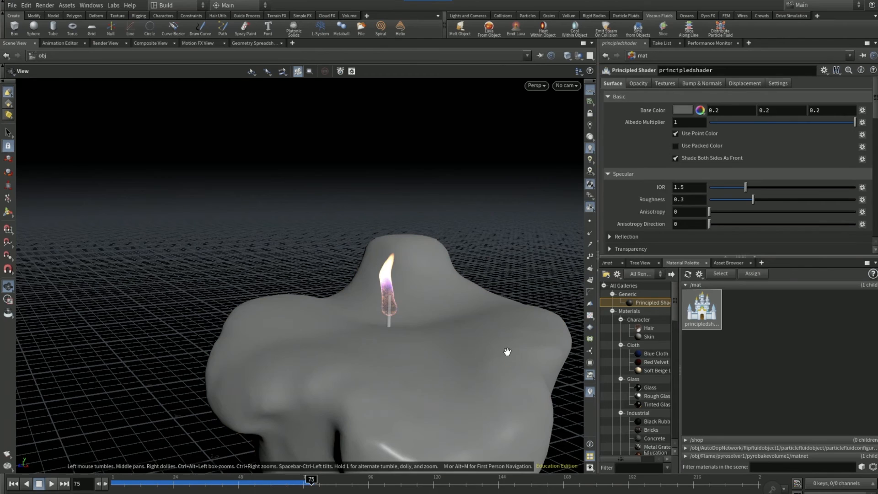
Set the candle shader's Base Color to a pale cream of 1, 1, 0.766 and its IOR to about 1.071.
left_click(674, 109)
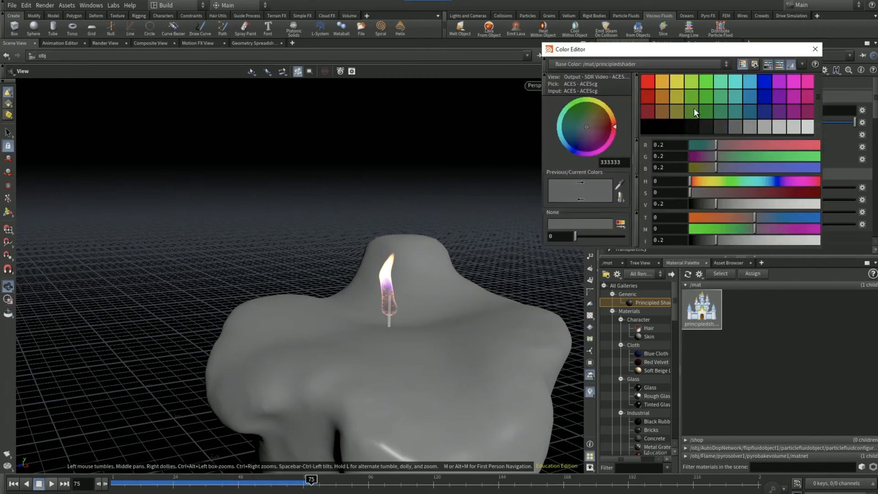
left_click(675, 83)
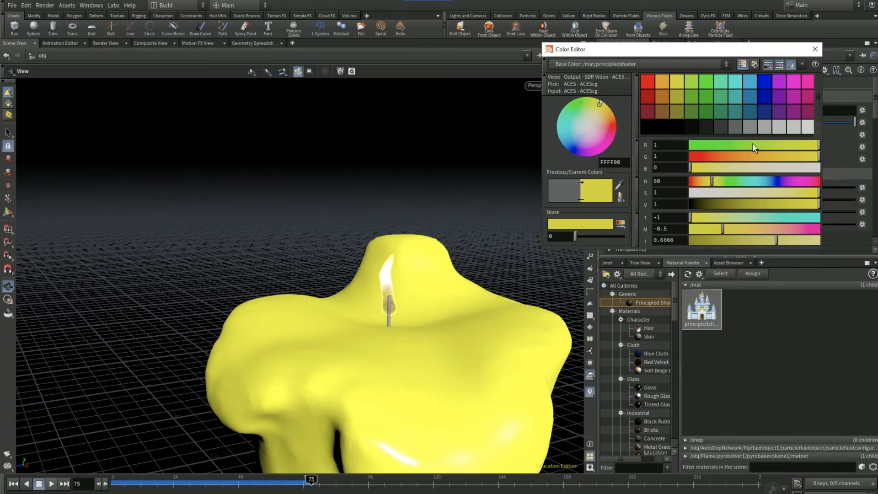
left_click(759, 167)
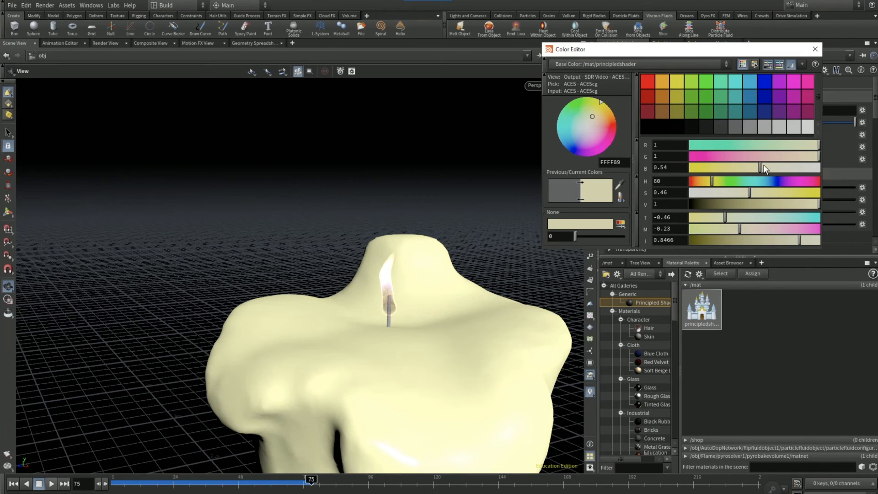
left_click_drag(774, 169, 790, 170)
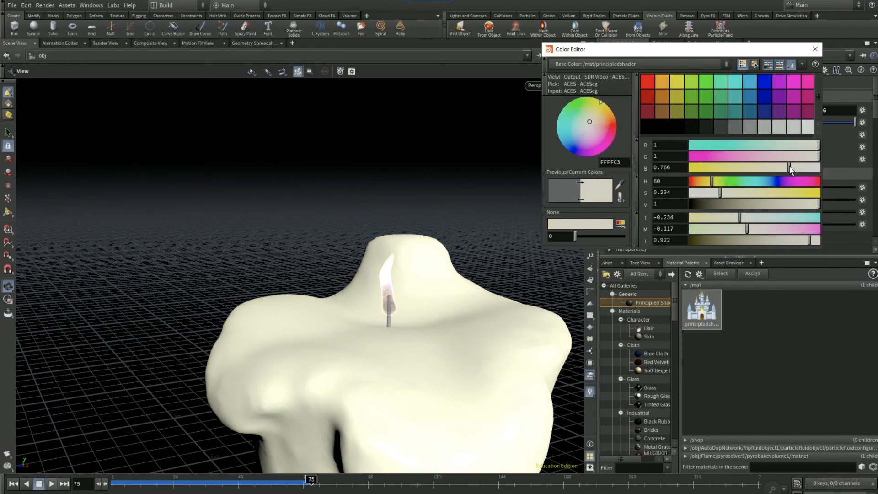
left_click(814, 50)
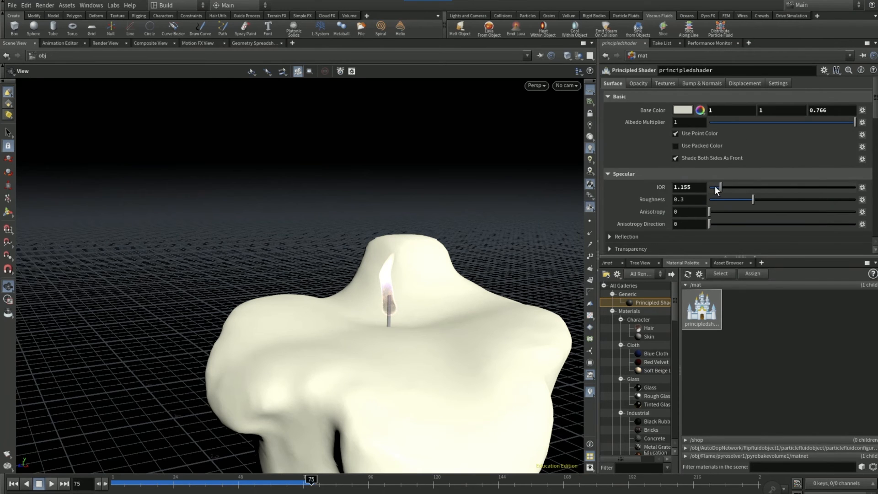
left_click(715, 186)
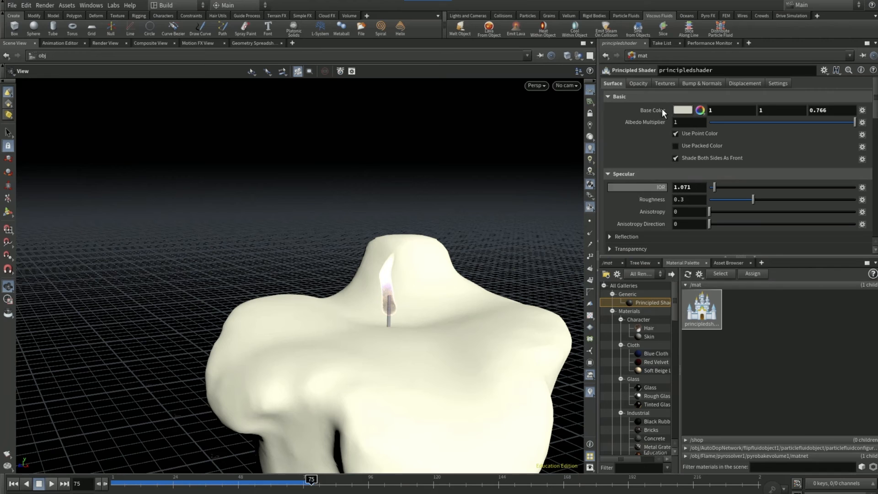
Create a new camera from the current view and reposition it to frame the candle's top, wick and flame.
left_click(564, 86)
left_click(583, 115)
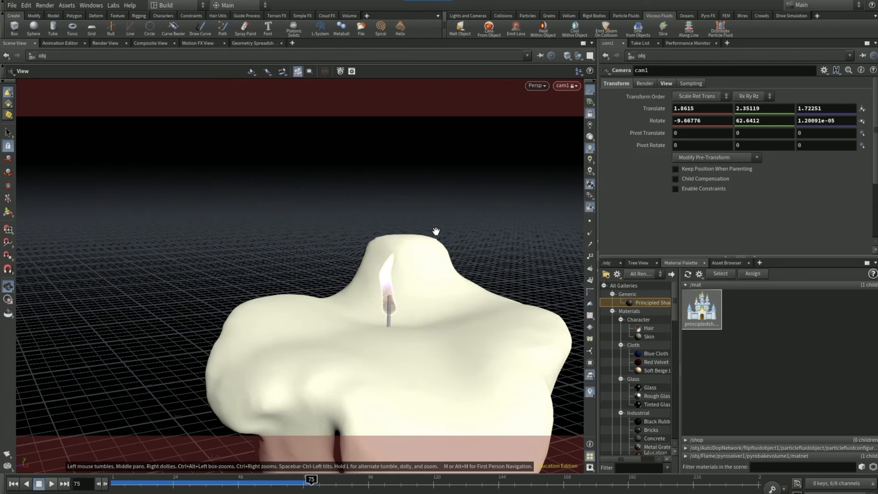
left_click_drag(435, 231, 427, 279)
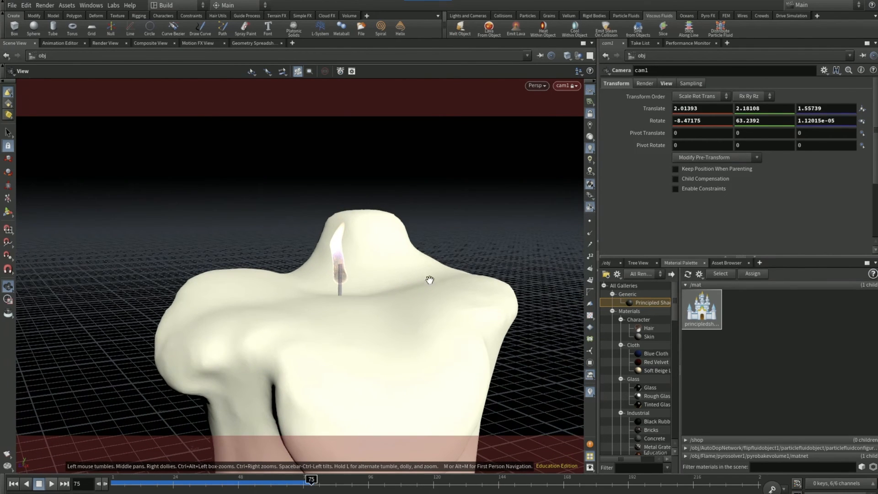
Lower the wick object slightly by setting its Y Translate to -0.043.
left_click(611, 262)
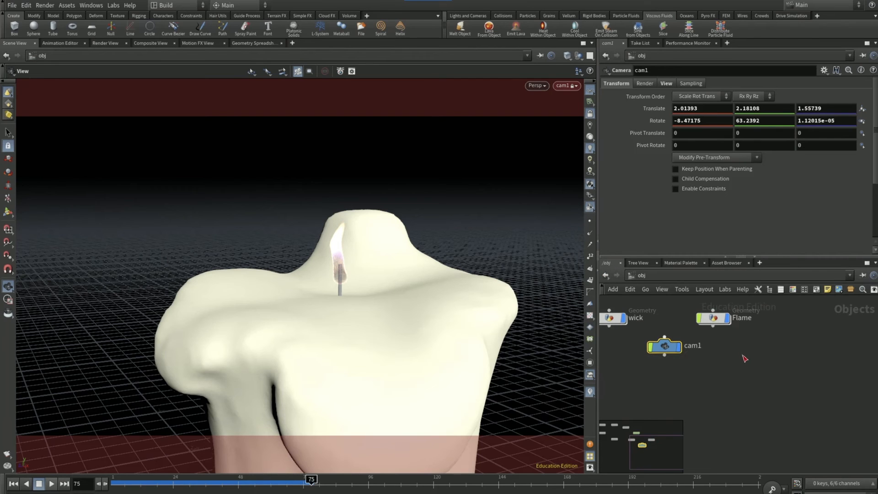
middle_click_drag(673, 328, 757, 337)
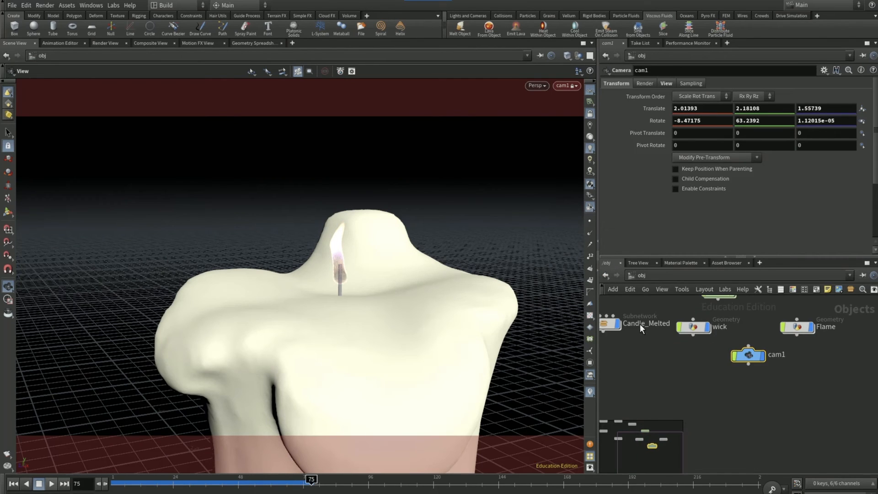
left_click(693, 325)
left_click(772, 108)
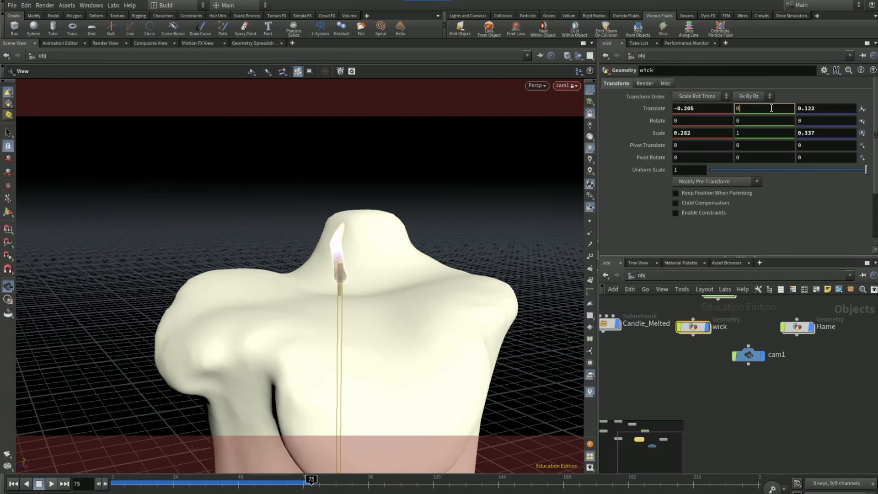
type("-0.006")
middle_click_drag(771, 108, 761, 109)
scroll(771, 108, "down", 13)
left_click(690, 351)
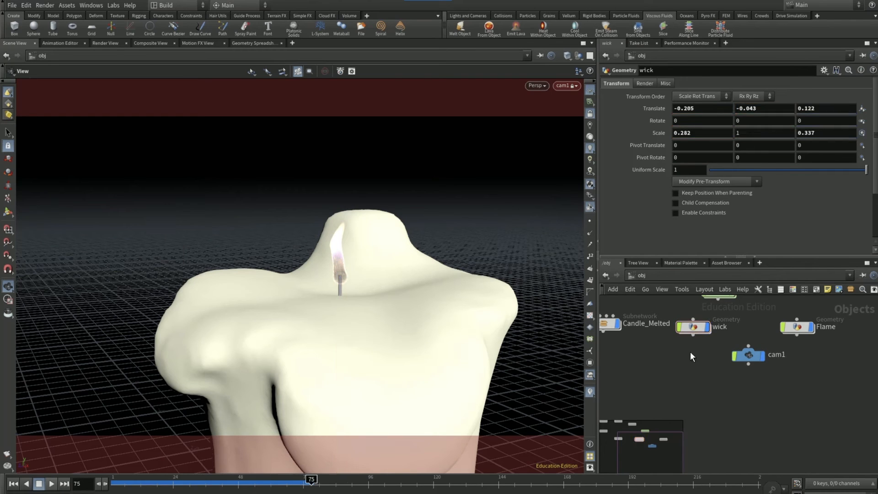
Create a point light from a close-up of the flame and move it closer to the wick.
left_click(590, 113)
left_click(504, 236)
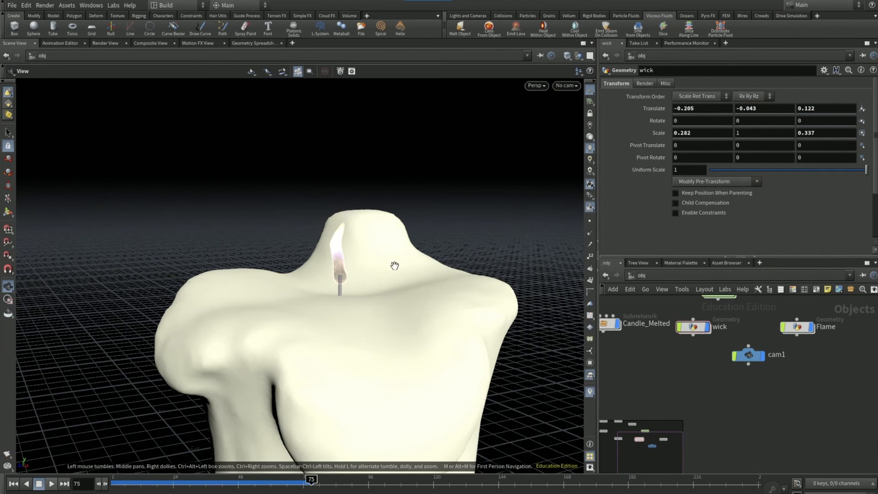
right_click_drag(389, 268, 464, 45)
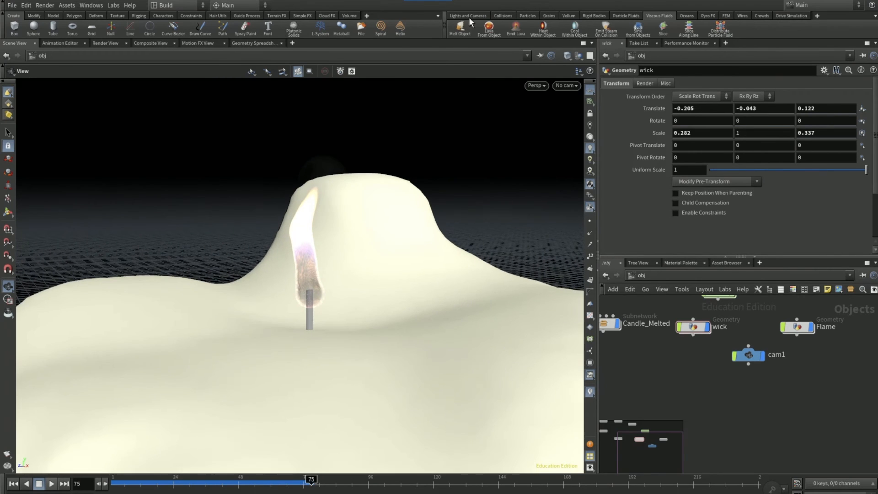
left_click(468, 17)
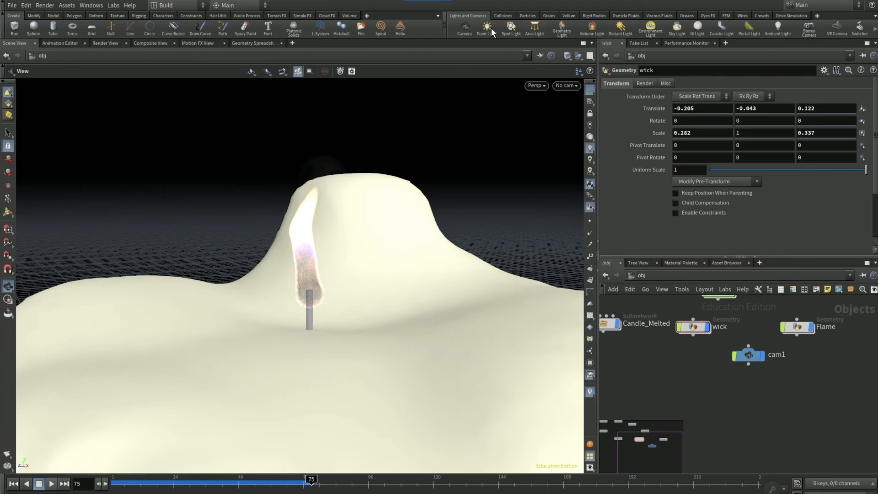
left_click(358, 237)
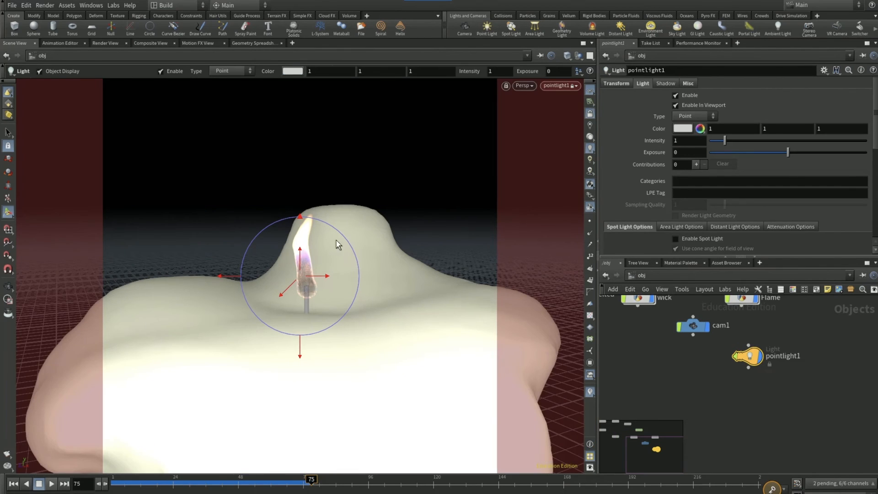
key("Escape")
left_click_drag(464, 245, 401, 271)
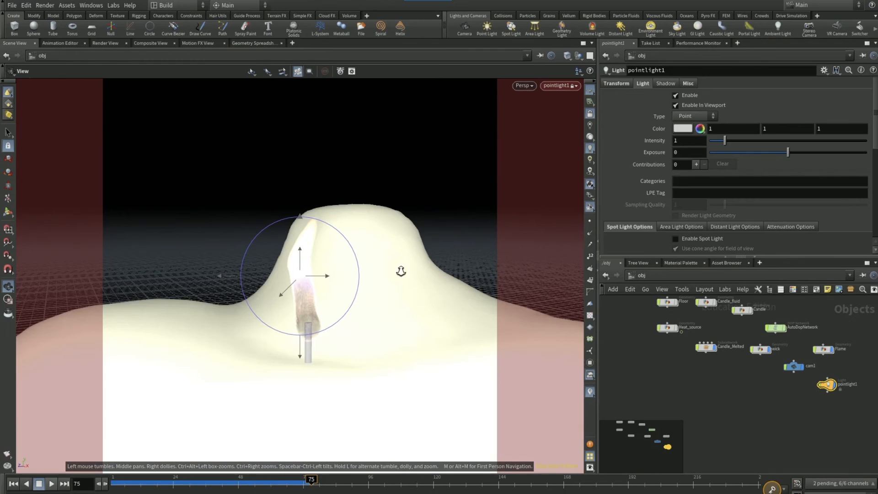
left_click_drag(391, 327, 349, 309)
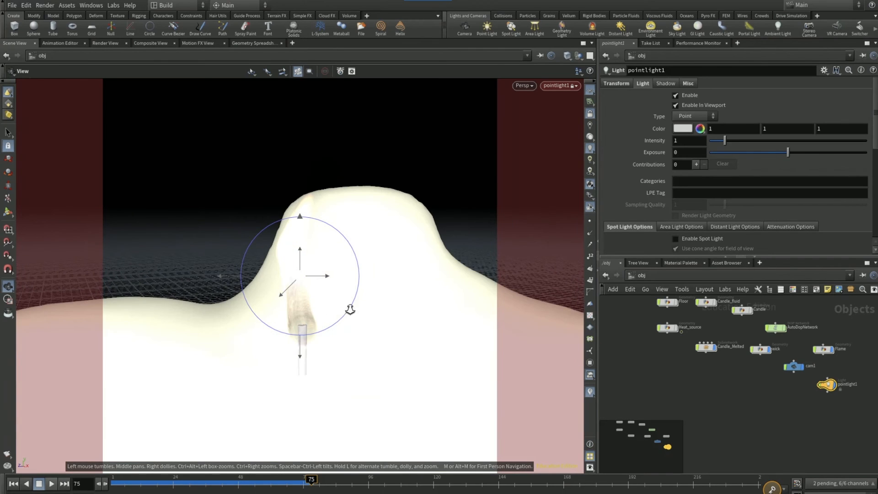
right_click_drag(375, 320, 337, 319)
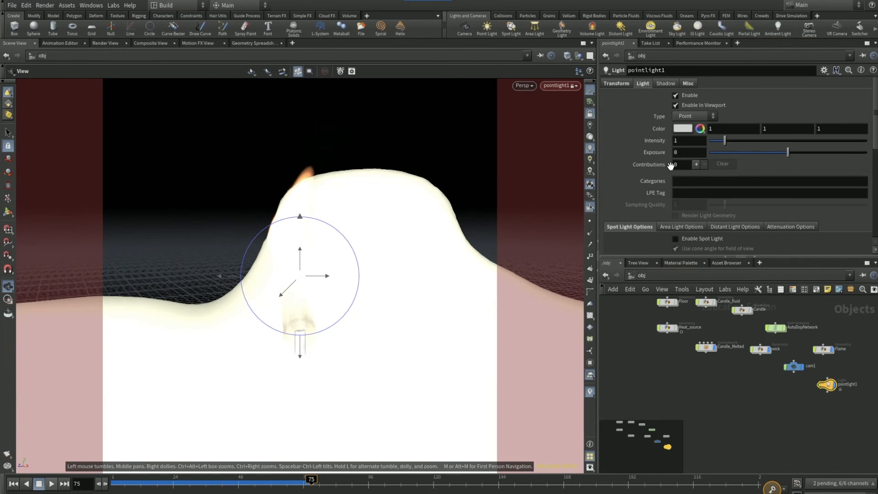
Change the point light's color to an orange of 1, 0.307, 0.
left_click(683, 128)
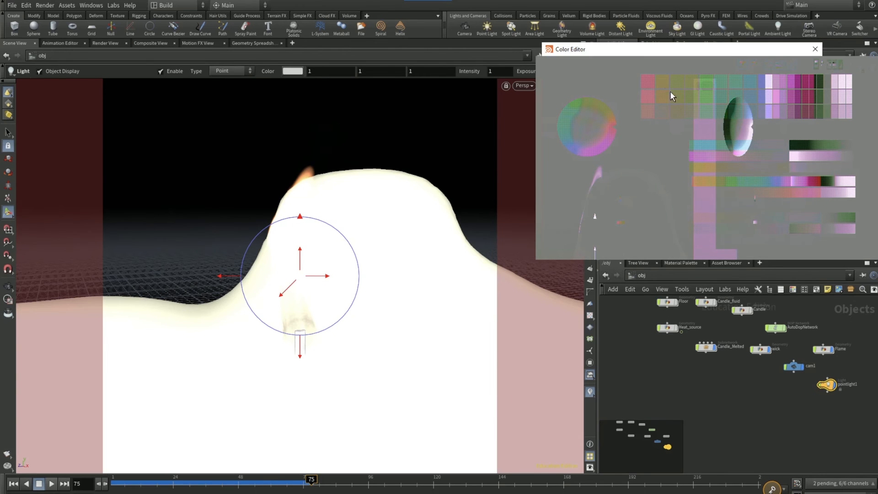
left_click(668, 89)
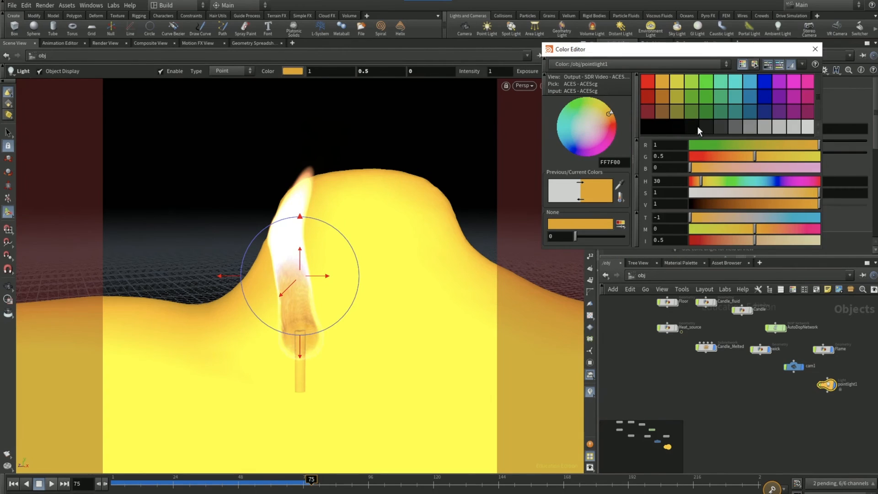
left_click(730, 157)
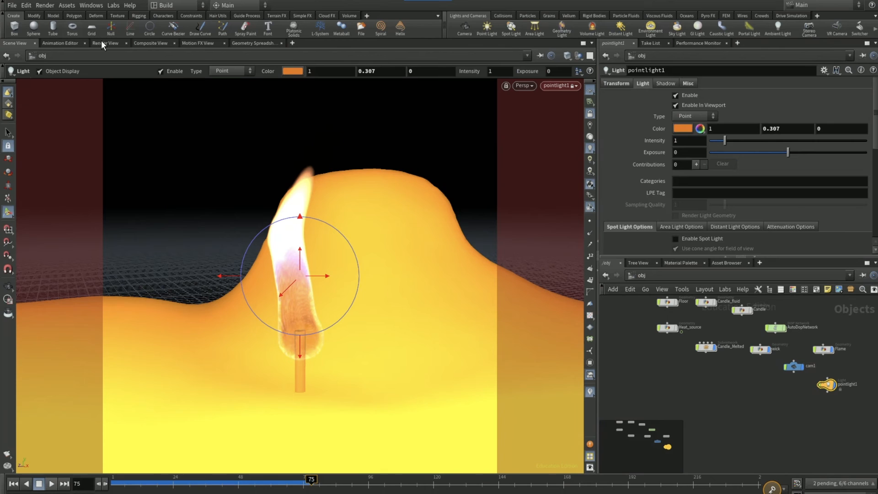
Start an interactive Mantra render of the scene through the /obj/cam1 camera.
left_click(102, 42)
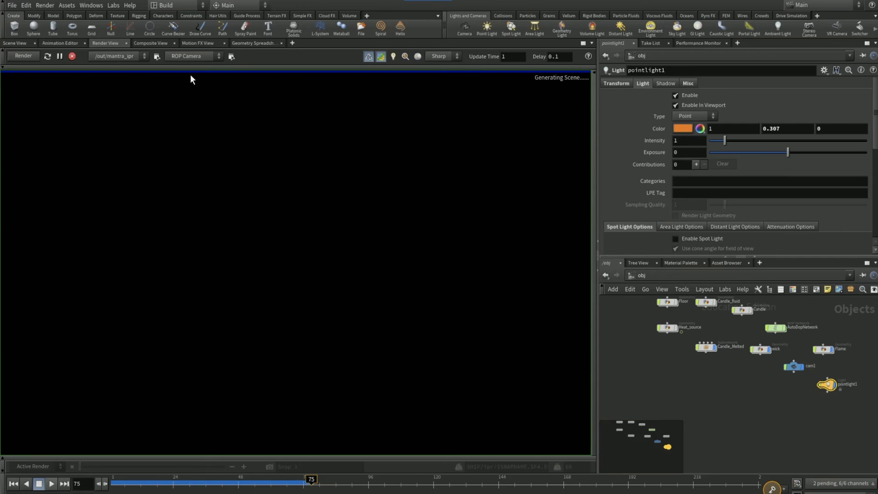
left_click(210, 57)
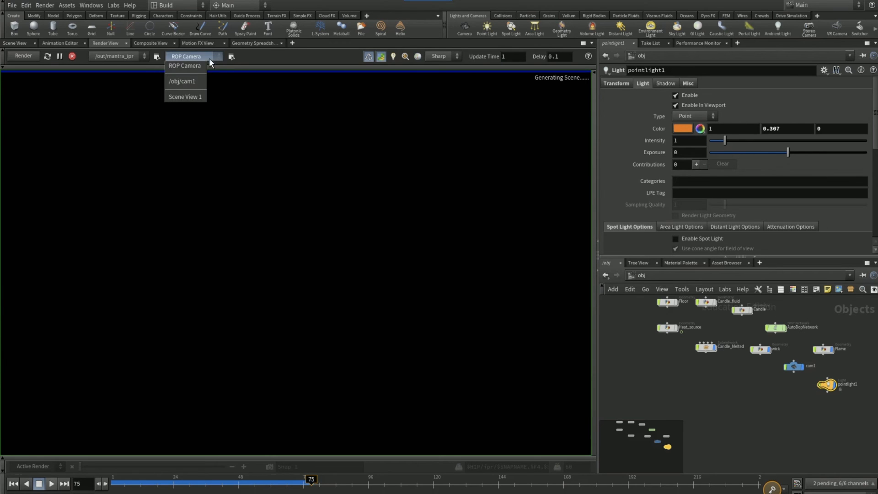
left_click(191, 83)
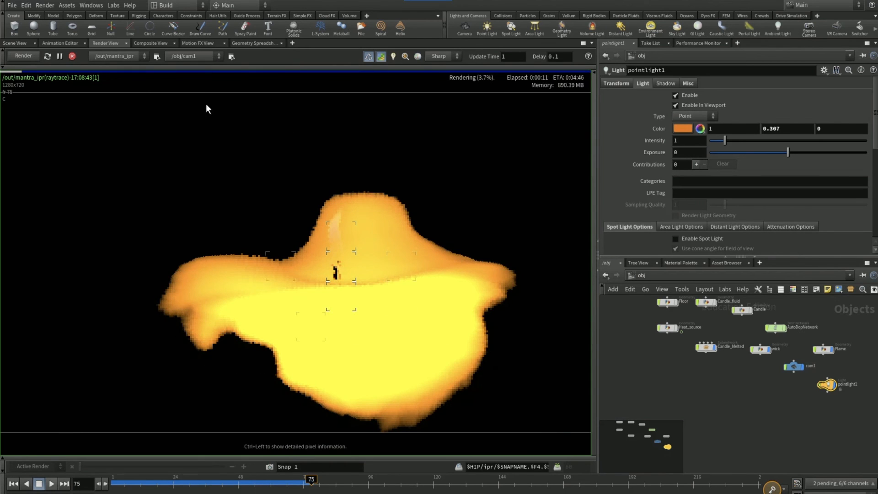
Lower the point light's intensity to 0.026 while checking the rendered candle around the wick.
scroll(351, 275, "up", 2)
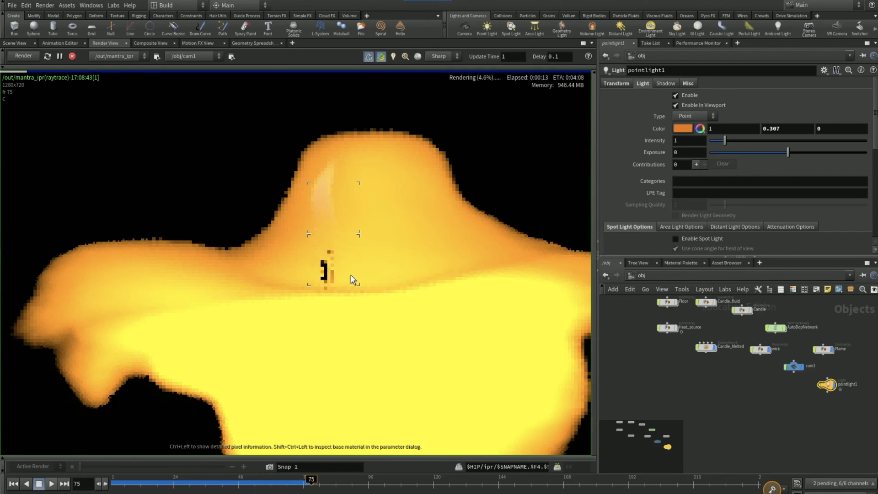
left_click(713, 141)
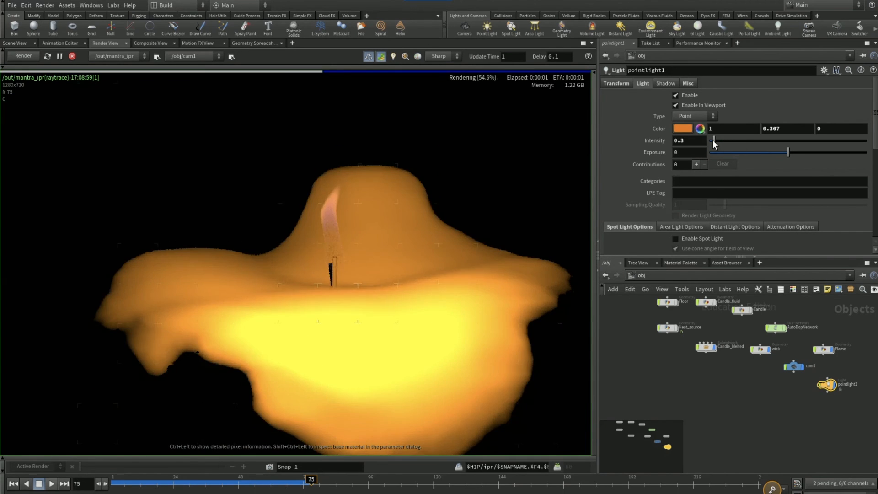
left_click_drag(715, 144, 709, 141)
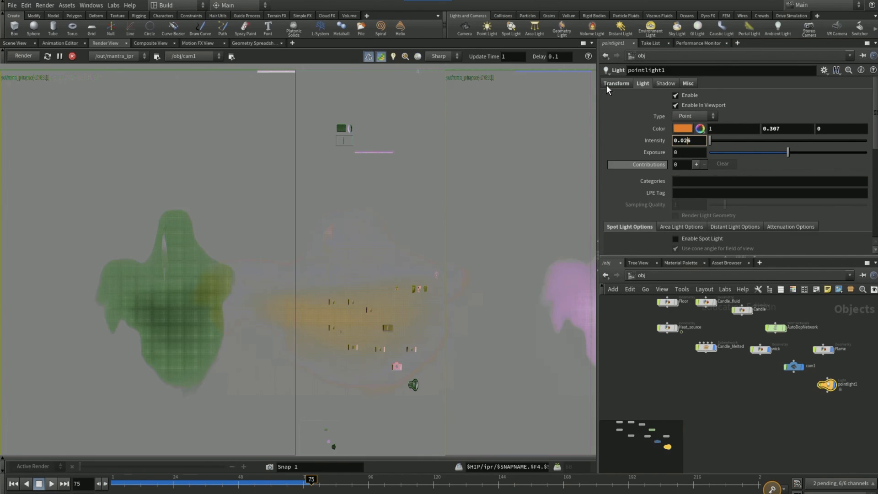
Reposition the point light beside the flame by setting its Translate X to -0.185755 and Z to 0.387748.
left_click(625, 84)
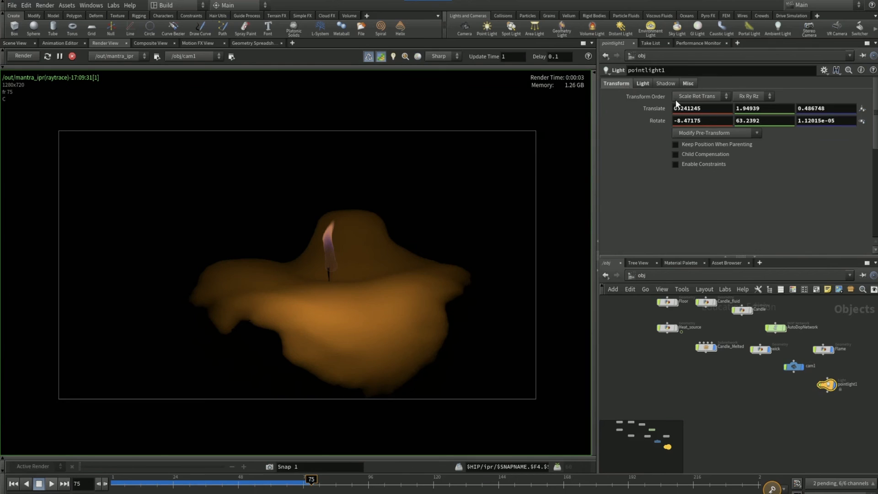
middle_click_drag(714, 108, 714, 108)
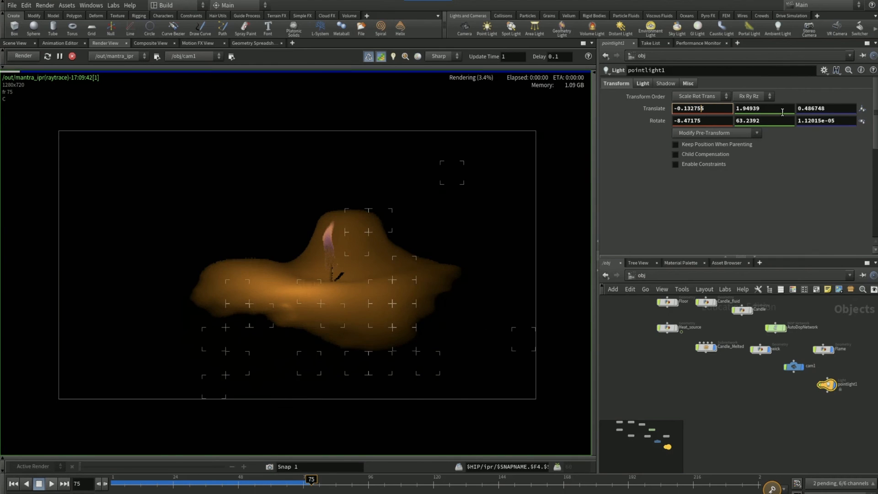
middle_click_drag(834, 110, 812, 110)
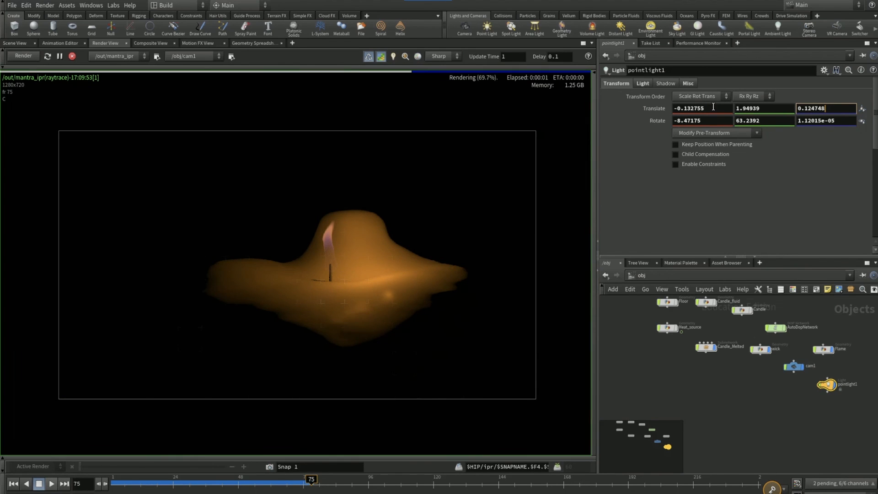
middle_click_drag(713, 107, 713, 106)
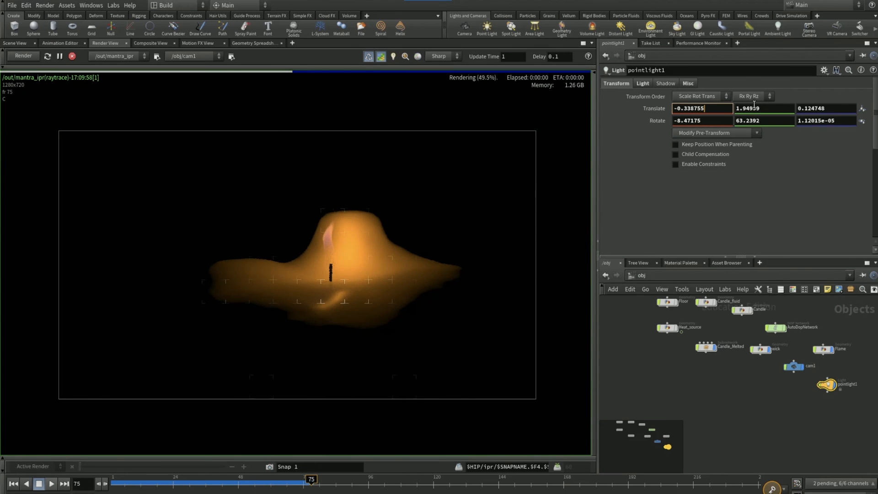
middle_click_drag(827, 108, 830, 109)
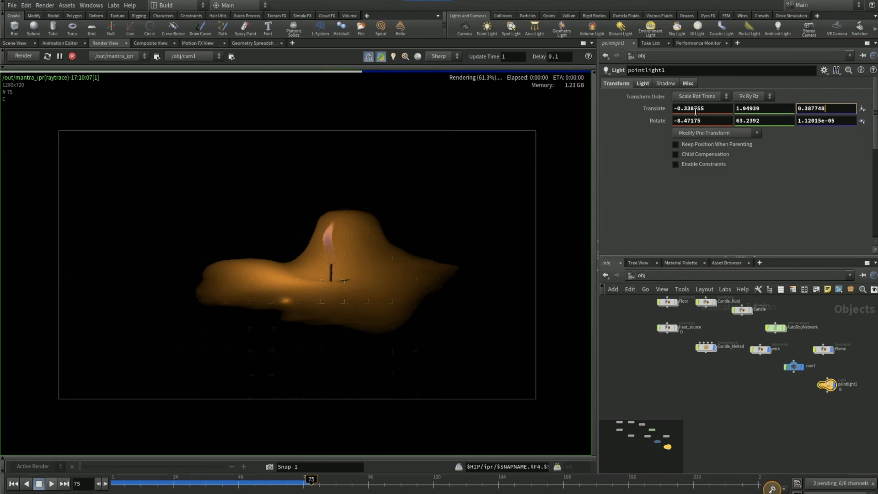
middle_click_drag(705, 110, 705, 110)
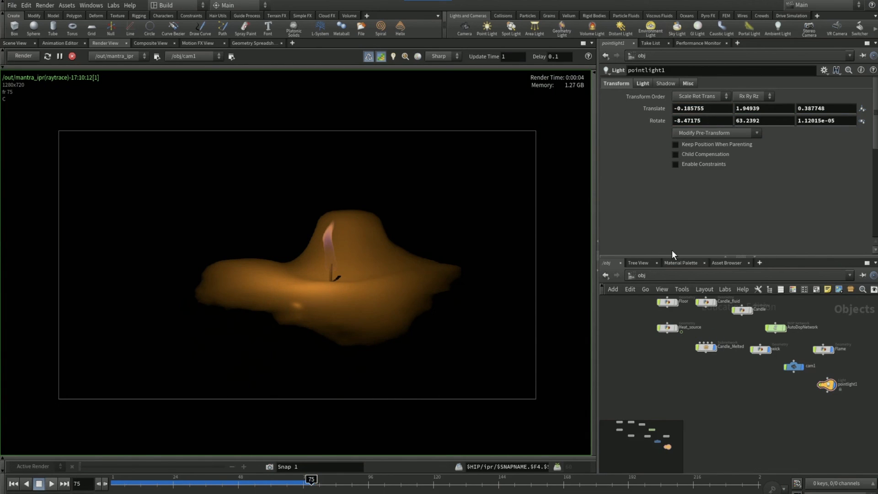
Preview the sun and sky lighting in the render and delete the skylight1 environment light.
left_click(105, 43)
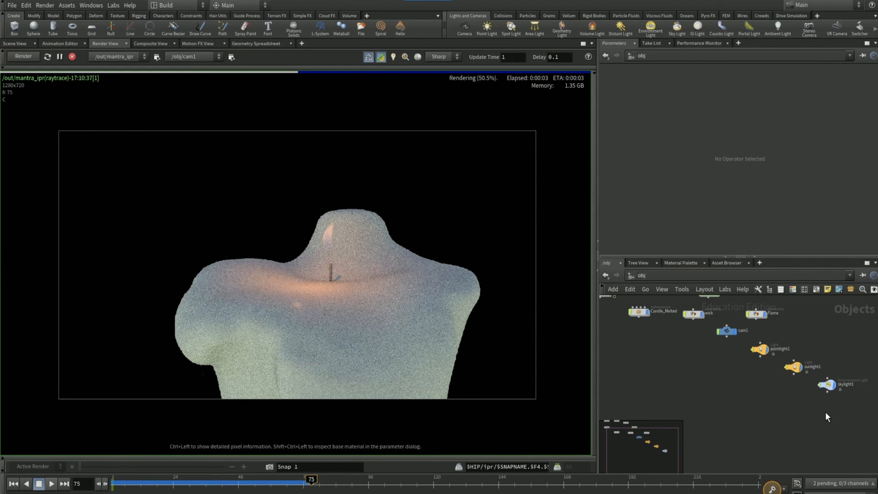
left_click(829, 386)
right_click(829, 385)
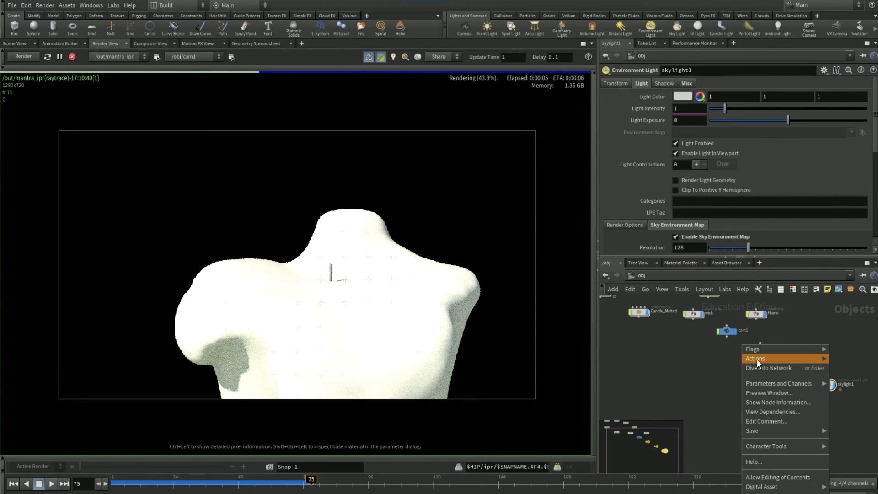
mouse_move(756, 358)
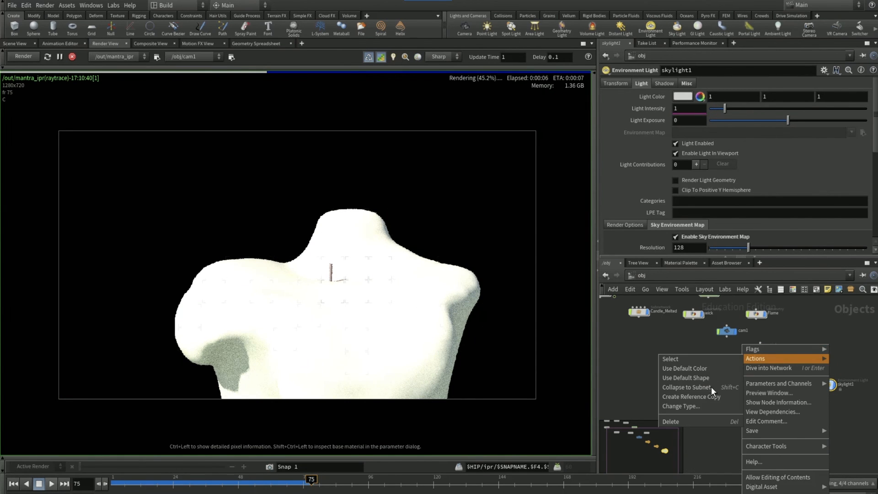
left_click(686, 421)
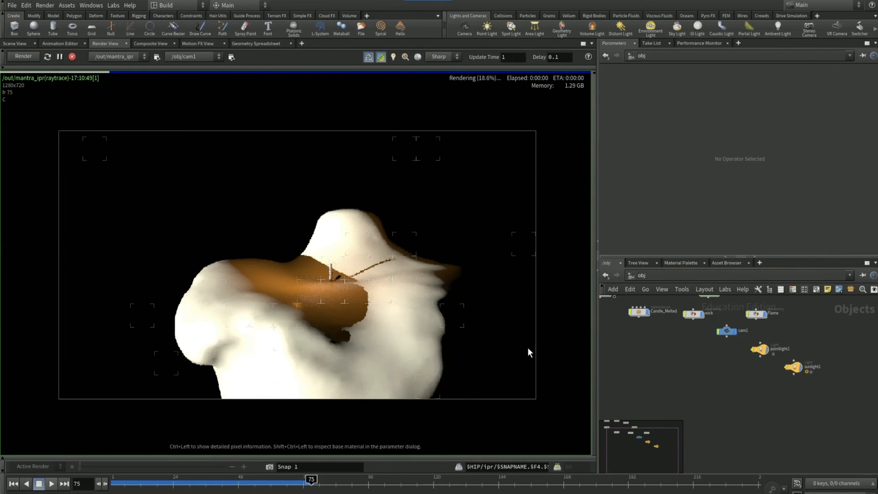
Try sunlight1 as a Distant light with its intensity lowered to 0.09.
left_click(796, 368)
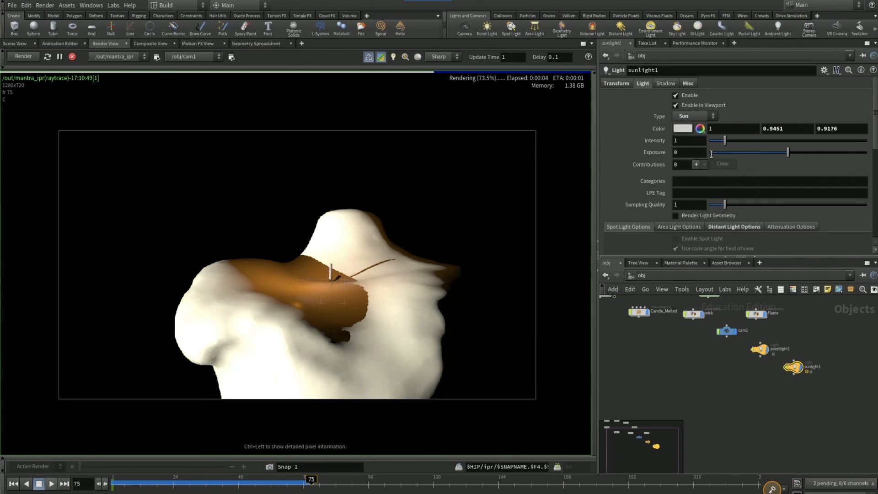
left_click_drag(719, 141, 710, 140)
left_click(684, 116)
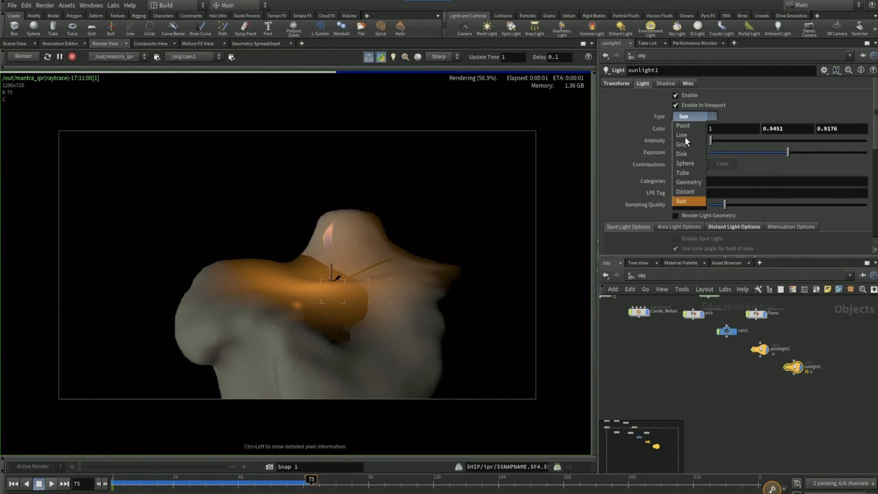
left_click(686, 190)
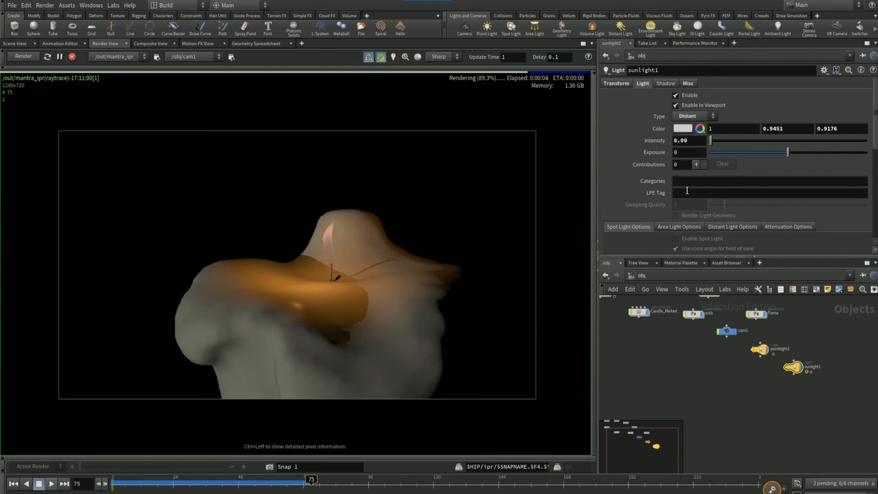
Change sunlight1 to a Sphere light with a dark red color of 0.5, 0.102, 0 and an intensity of 2.46.
left_click(688, 116)
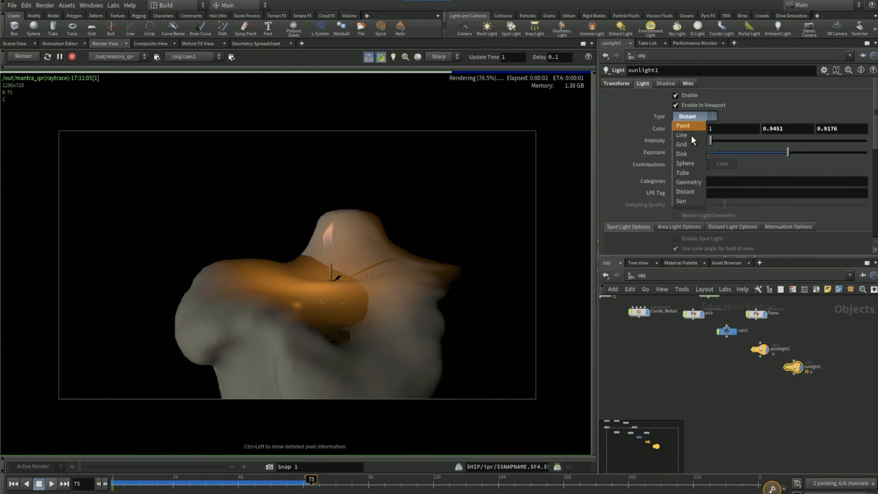
left_click(685, 164)
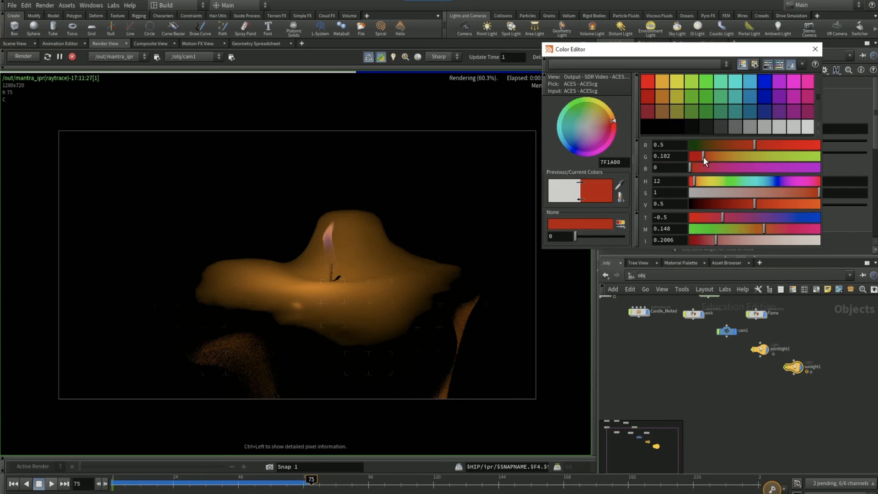
left_click(827, 67)
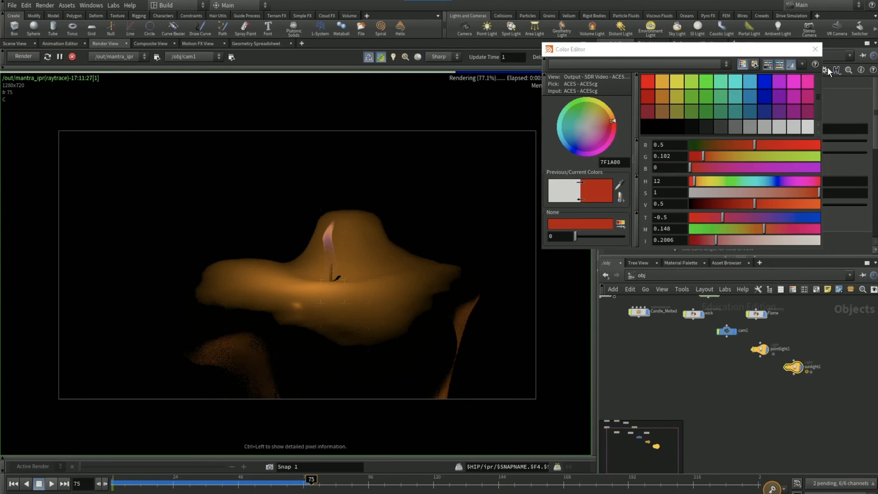
left_click(816, 49)
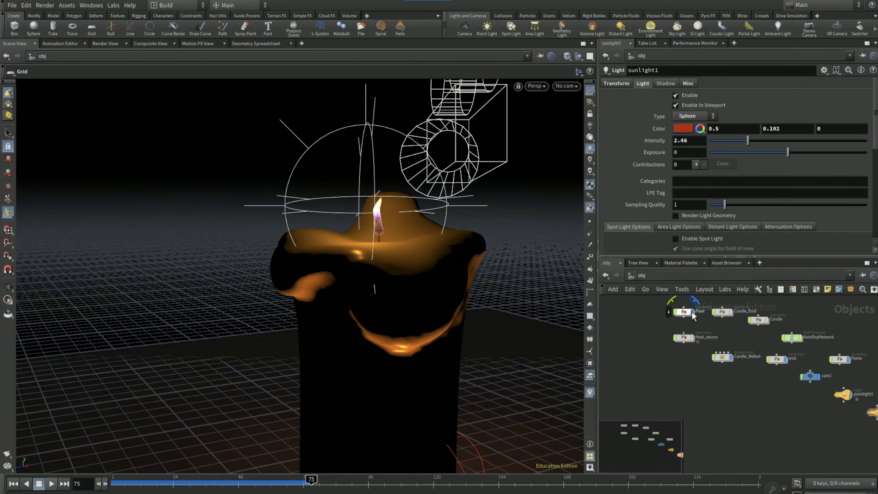
Check the candle's updated lighting in the camera render and return to the scene viewport.
left_click(106, 44)
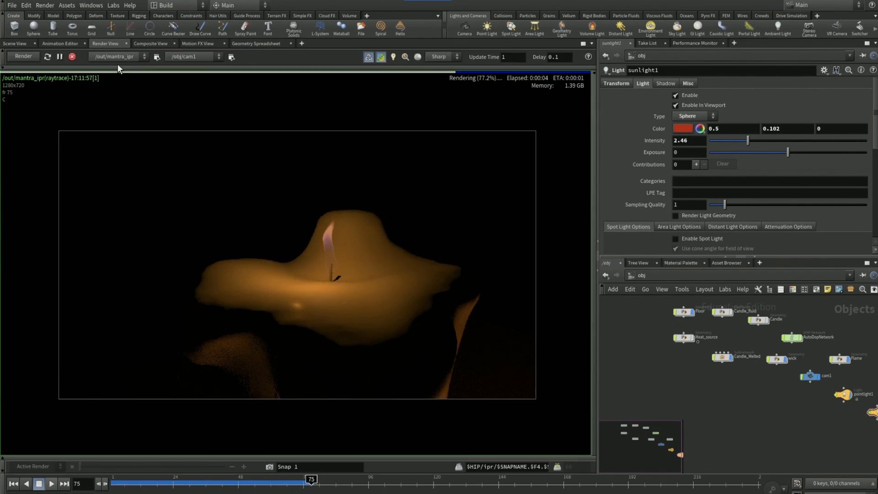
left_click(15, 40)
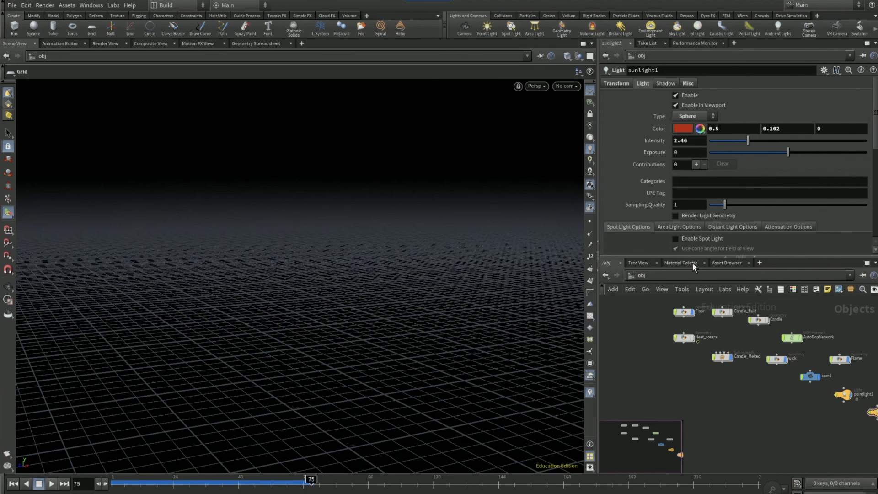
Add another Principled Shader to the /mat materials and select it to show its parameters.
left_click(692, 263)
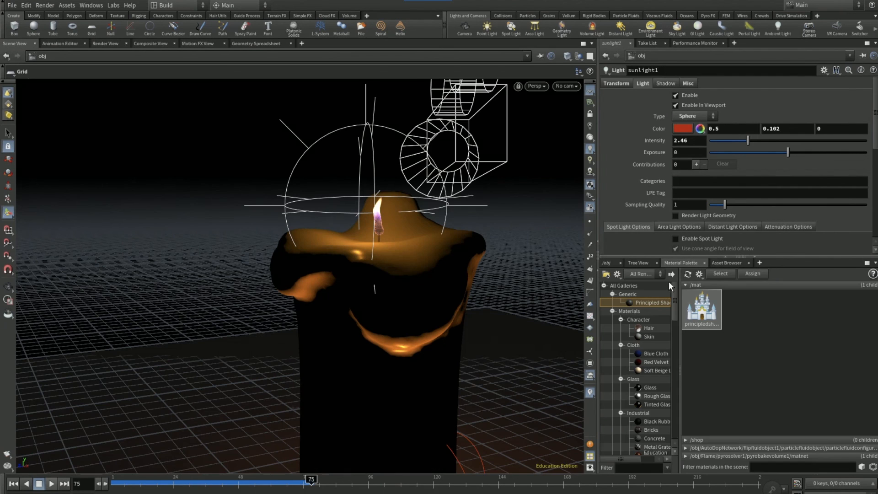
left_click_drag(650, 303, 753, 305)
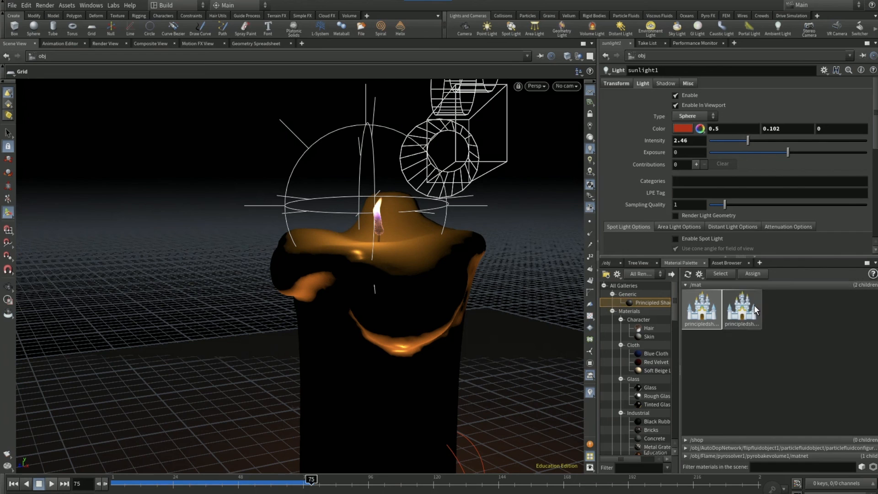
left_click(743, 306)
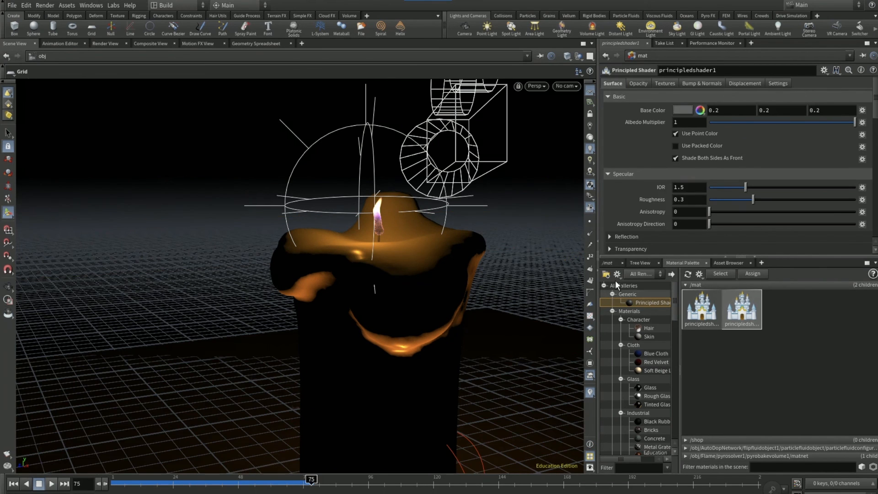
left_click(550, 319)
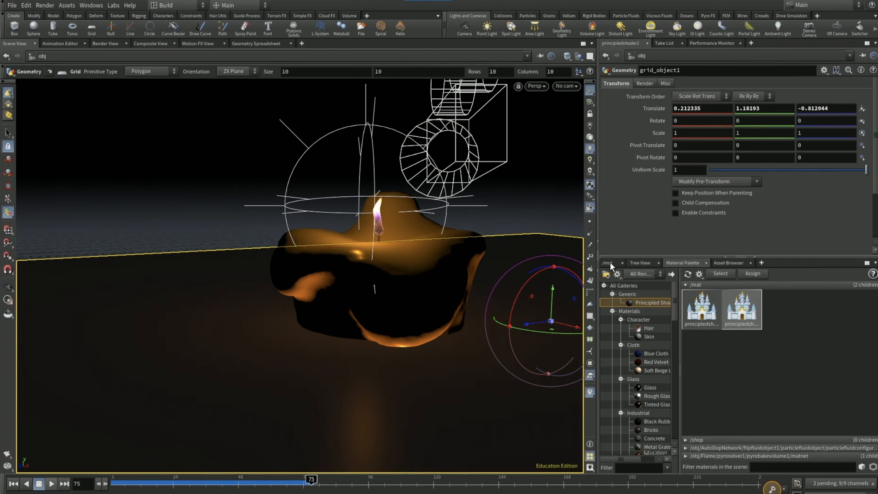
key("ctrl+z")
left_click(608, 263)
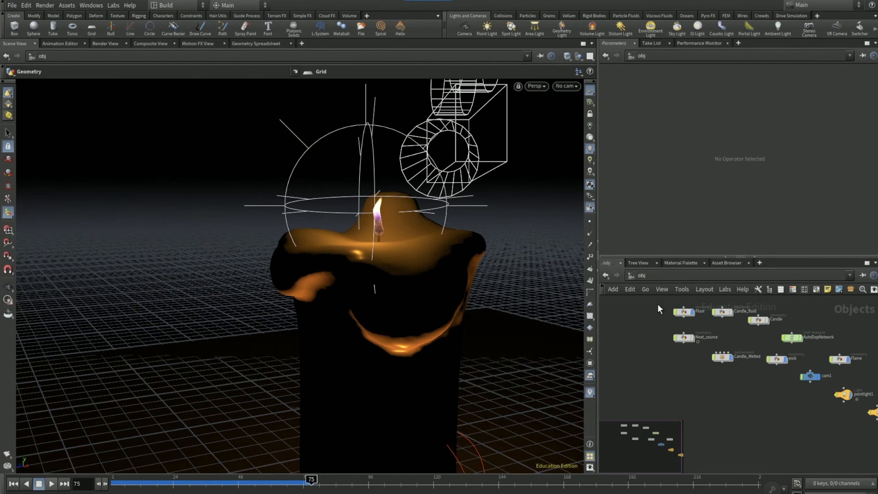
Refresh the Mantra preview render and reframe the candle through cam1 from slightly farther away.
left_click(107, 43)
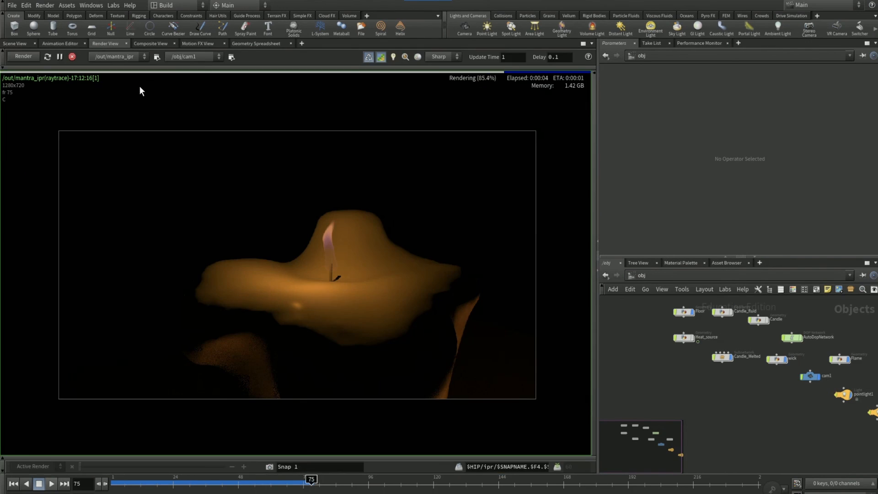
left_click(48, 57)
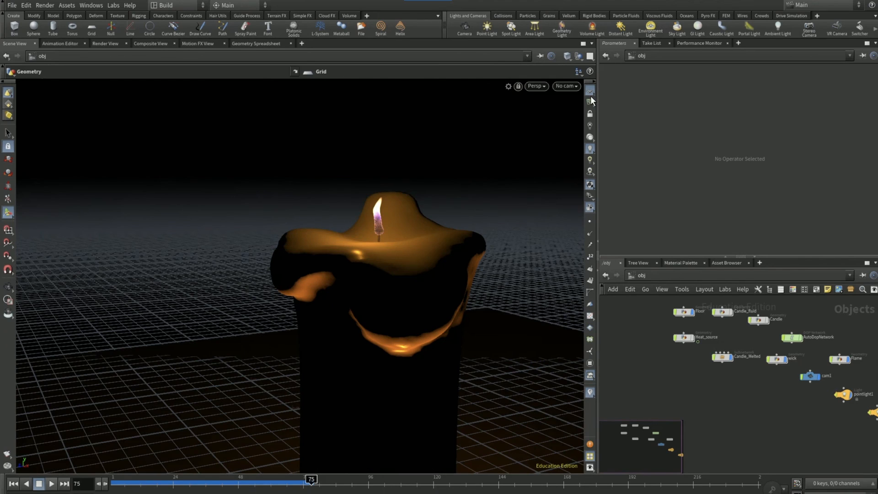
left_click(566, 86)
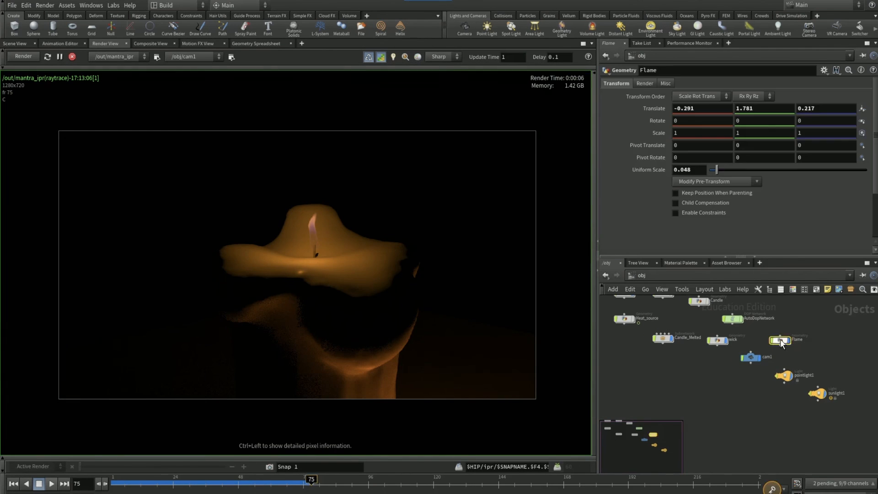
Set the fire Intensity Scale of pyrosolver1 inside the Flame object to 250.
double_click(780, 340)
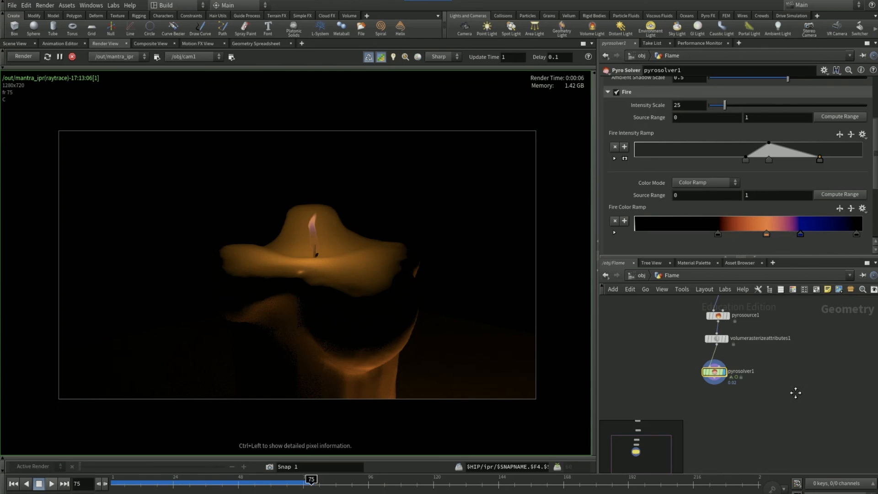
middle_click_drag(795, 392, 795, 427)
scroll(628, 182, "up", 2)
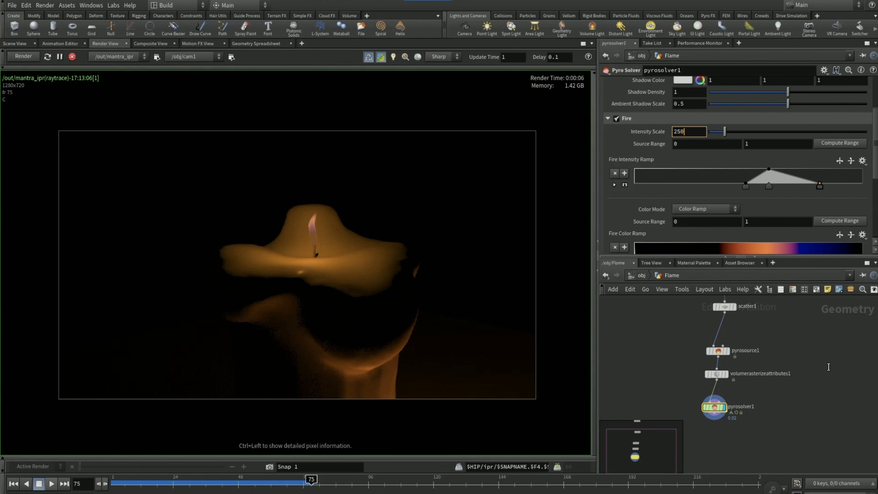
key("Return")
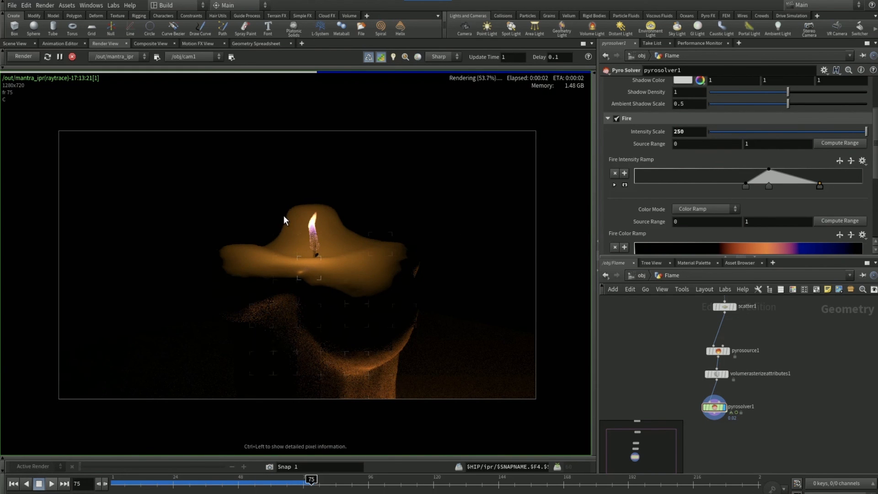
Examine the flame, melted wax and overall framing in the updated Mantra render.
scroll(314, 229, "up", 1)
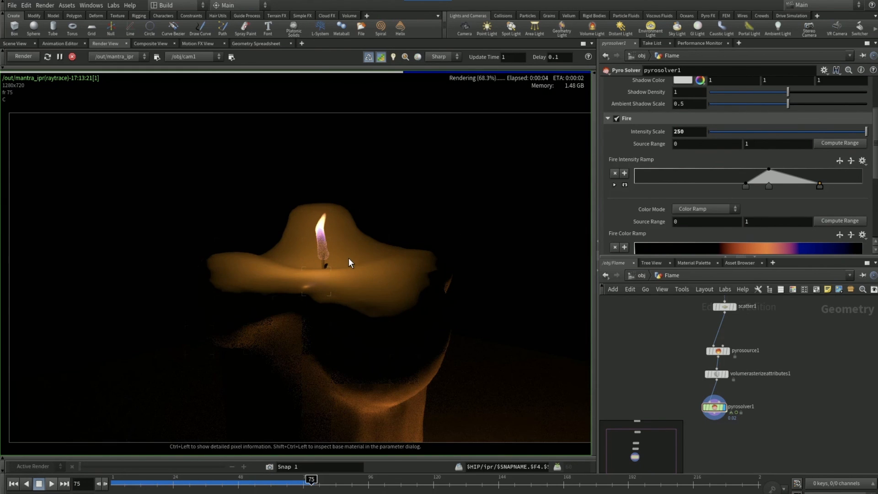
scroll(348, 257, "up", 1)
scroll(352, 250, "down", 1)
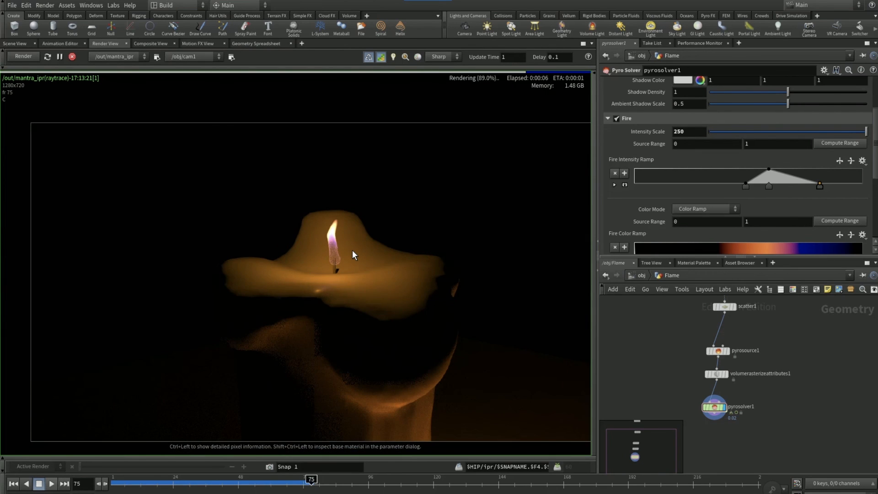
scroll(352, 249, "down", 1)
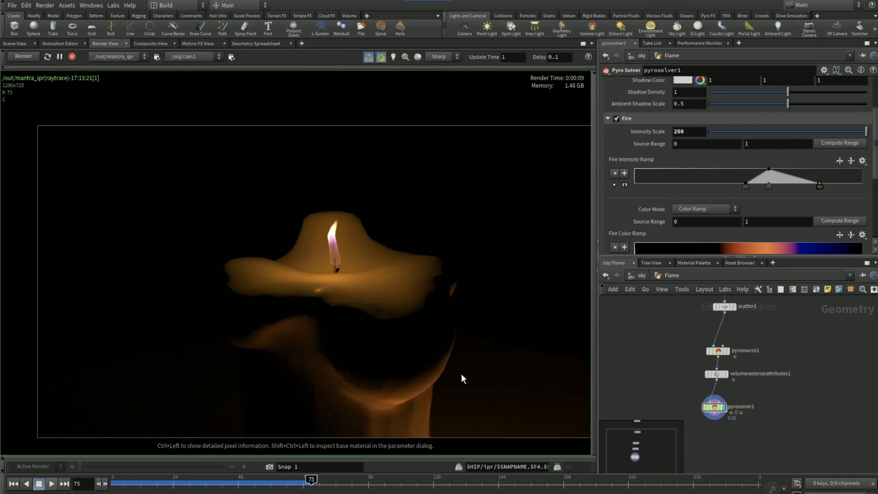
middle_click_drag(462, 319, 464, 289)
key("h")
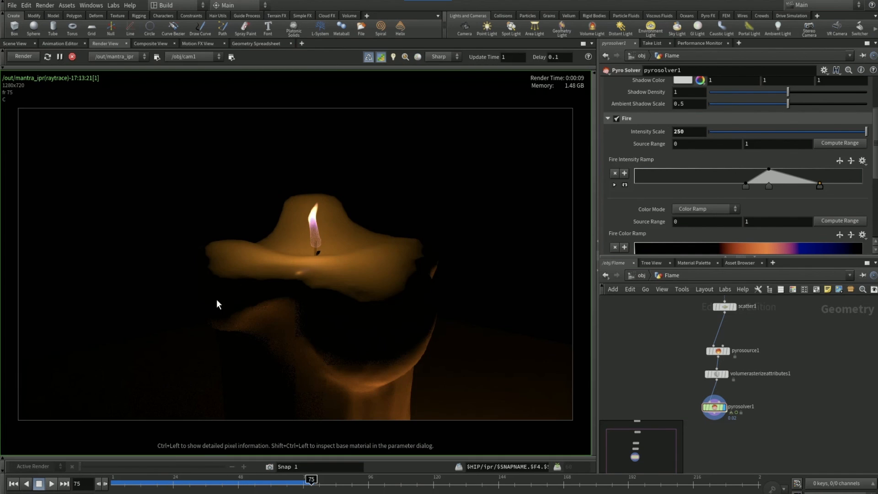
middle_click_drag(237, 293, 234, 295)
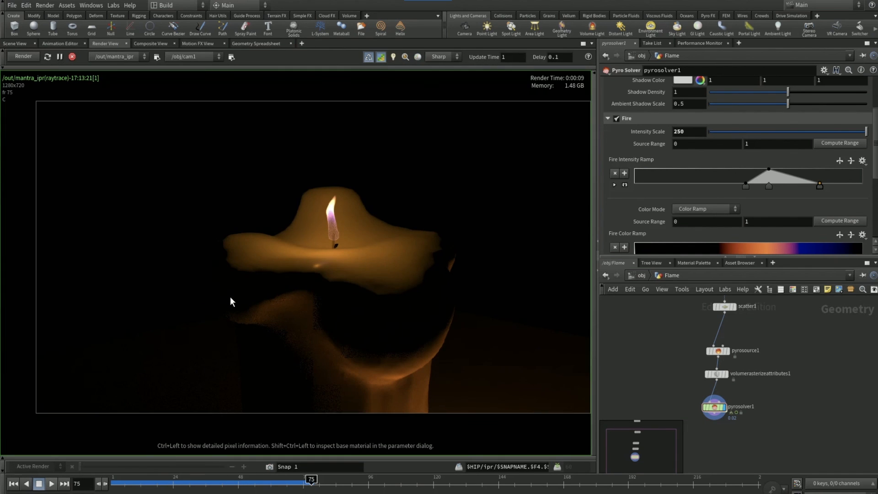